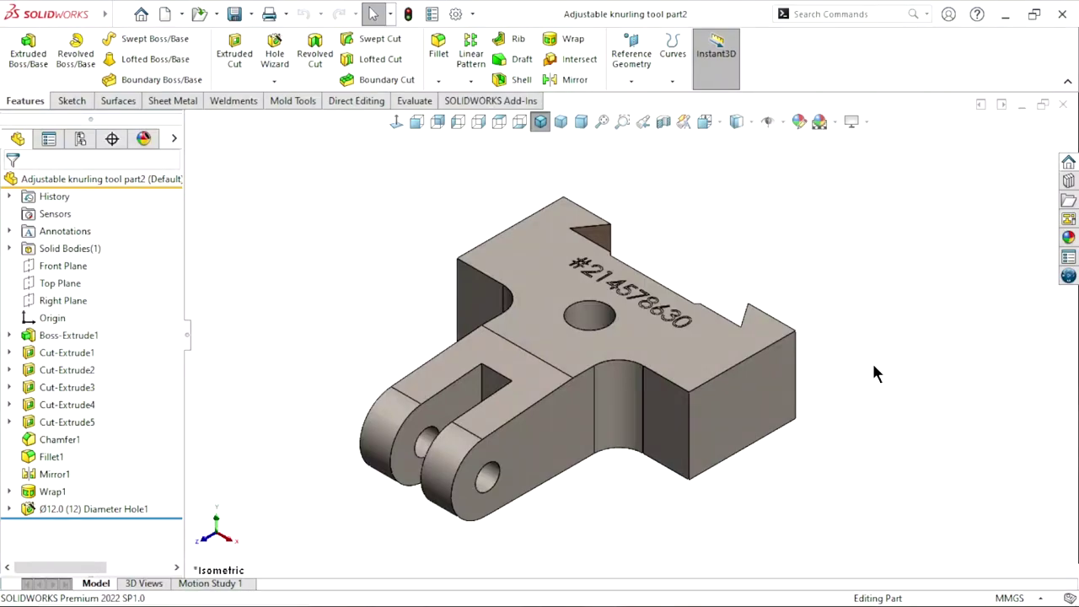
Orbit the finished clevis jaw to low-side and top views, then return to isometric.
{"action": "mouse_move", "coordinate": [734, 458]}
{"action": "middle_mouse_down"}
{"action": "mouse_move", "coordinate": [766, 445]}
{"action": "mouse_move", "coordinate": [754, 505]}
{"action": "middle_mouse_up"}
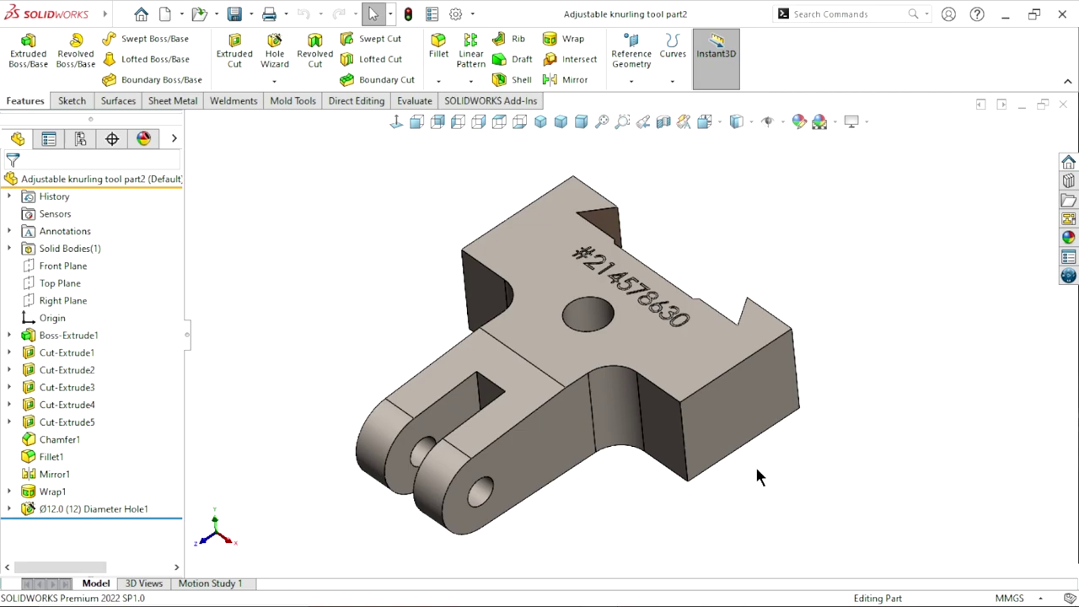
{"action": "mouse_move", "coordinate": [741, 500]}
{"action": "middle_mouse_down"}
{"action": "mouse_move", "coordinate": [573, 441]}
{"action": "mouse_move", "coordinate": [631, 489]}
{"action": "mouse_move", "coordinate": [737, 428]}
{"action": "mouse_move", "coordinate": [730, 502]}
{"action": "mouse_move", "coordinate": [700, 472]}
{"action": "mouse_move", "coordinate": [717, 480]}
{"action": "mouse_move", "coordinate": [698, 494]}
{"action": "mouse_move", "coordinate": [752, 448]}
{"action": "mouse_move", "coordinate": [643, 492]}
{"action": "mouse_move", "coordinate": [622, 414]}
{"action": "mouse_move", "coordinate": [828, 366]}
{"action": "mouse_move", "coordinate": [820, 433]}
{"action": "middle_mouse_up"}
{"action": "scroll", "coordinate": [579, 416], "scroll_direction": "up", "scroll_amount": 1}
{"action": "scroll", "coordinate": [631, 376], "scroll_direction": "down", "scroll_amount": 1}
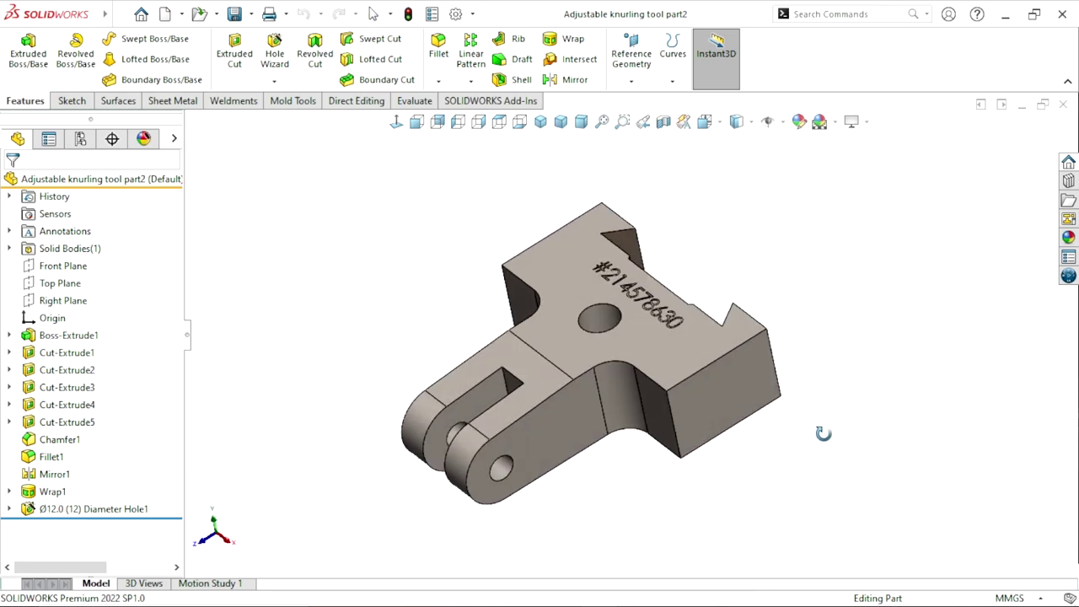
{"action": "key", "text": "ctrl+7"}
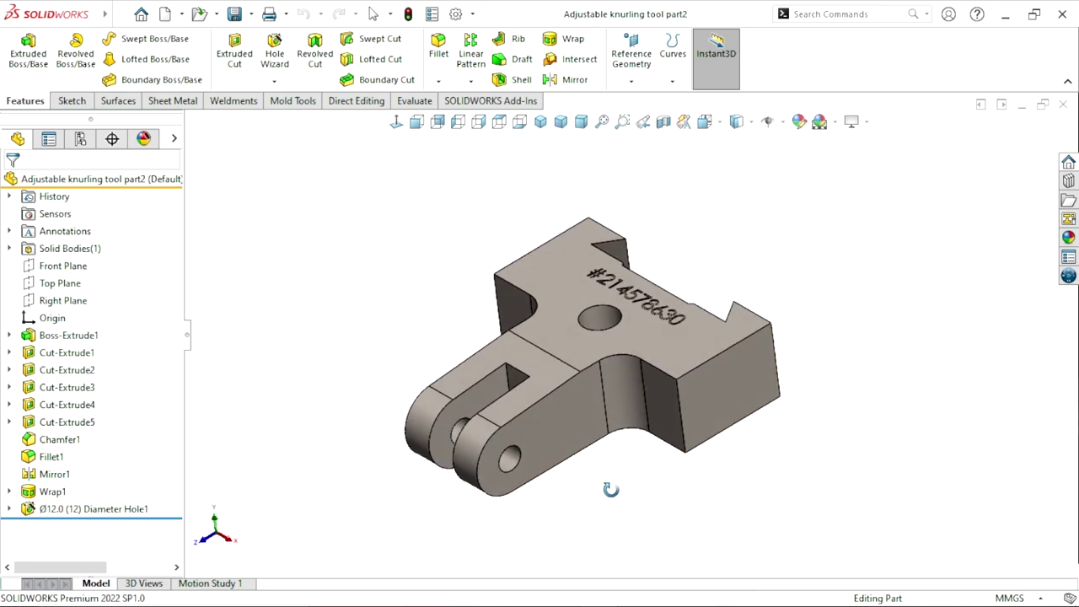
{"action": "mouse_move", "coordinate": [654, 354]}
{"action": "middle_mouse_down"}
{"action": "mouse_move", "coordinate": [792, 447]}
{"action": "mouse_move", "coordinate": [631, 416]}
{"action": "mouse_move", "coordinate": [766, 487]}
{"action": "mouse_move", "coordinate": [819, 441]}
{"action": "mouse_move", "coordinate": [742, 476]}
{"action": "middle_mouse_up"}
{"action": "key", "text": "z"}
{"action": "key", "text": "shift+z"}
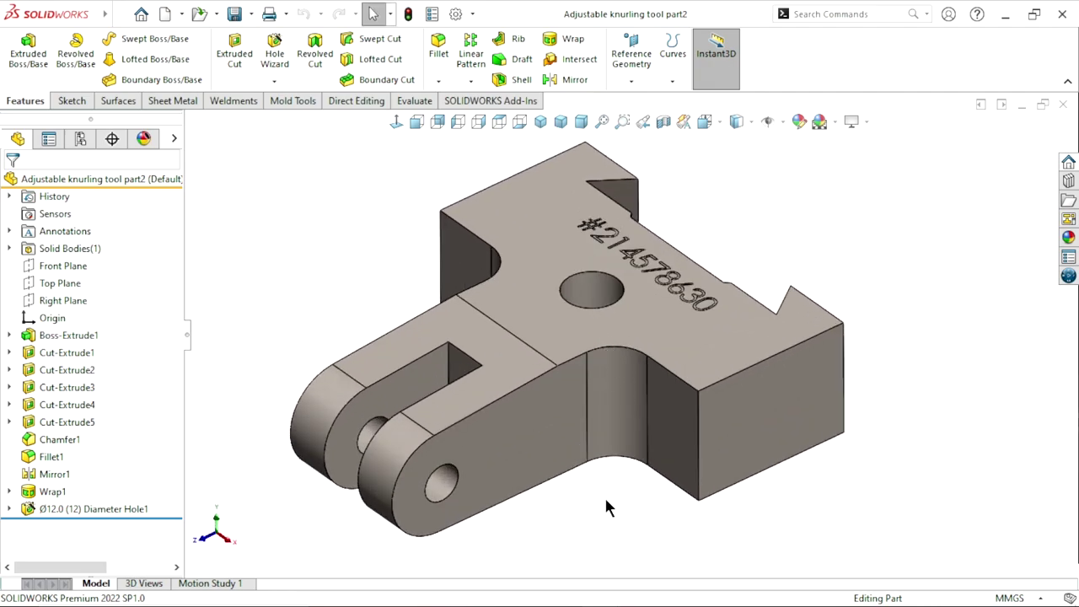
Orbit and zoom around the part to inspect its top face and side profile.
{"action": "mouse_move", "coordinate": [604, 506]}
{"action": "middle_mouse_down"}
{"action": "mouse_move", "coordinate": [597, 487]}
{"action": "mouse_move", "coordinate": [617, 423]}
{"action": "mouse_move", "coordinate": [639, 403]}
{"action": "middle_mouse_up"}
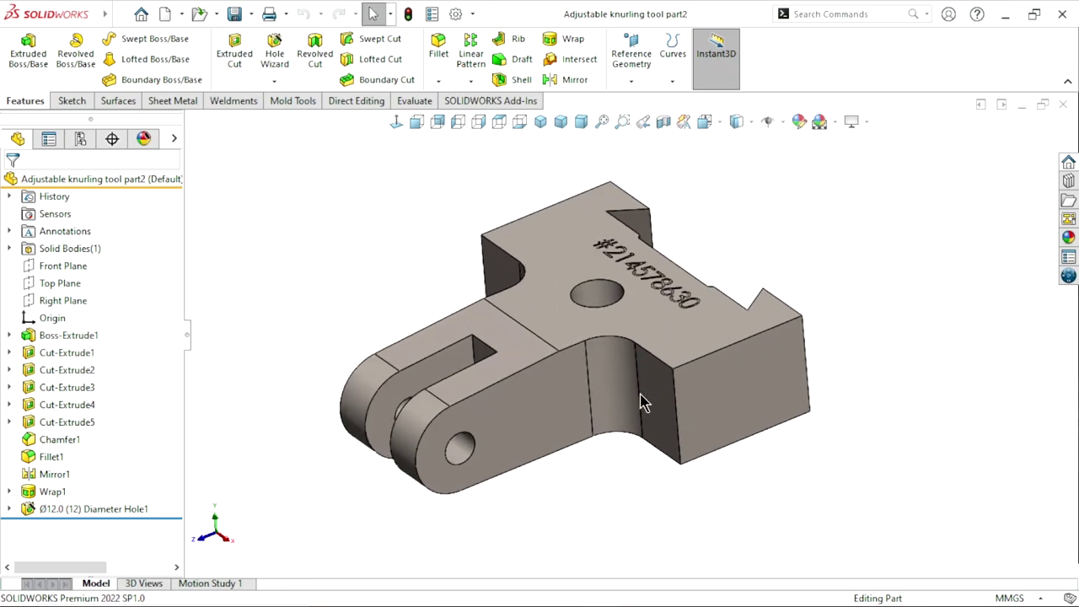
{"action": "mouse_move", "coordinate": [635, 507]}
{"action": "middle_mouse_down"}
{"action": "mouse_move", "coordinate": [657, 457]}
{"action": "mouse_move", "coordinate": [624, 512]}
{"action": "middle_mouse_up"}
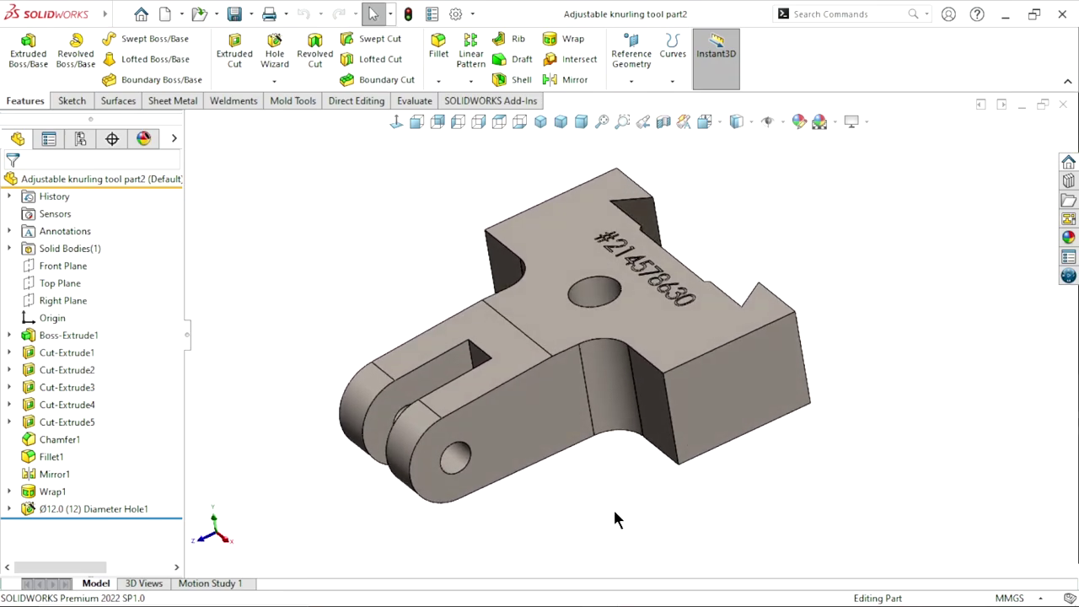
{"action": "scroll", "coordinate": [619, 354], "scroll_direction": "up", "scroll_amount": 2}
{"action": "mouse_move", "coordinate": [620, 363]}
{"action": "middle_mouse_down"}
{"action": "mouse_move", "coordinate": [674, 481]}
{"action": "mouse_move", "coordinate": [646, 457]}
{"action": "mouse_move", "coordinate": [643, 500]}
{"action": "mouse_move", "coordinate": [621, 510]}
{"action": "middle_mouse_up"}
{"action": "scroll", "coordinate": [587, 323], "scroll_direction": "down", "scroll_amount": 1}
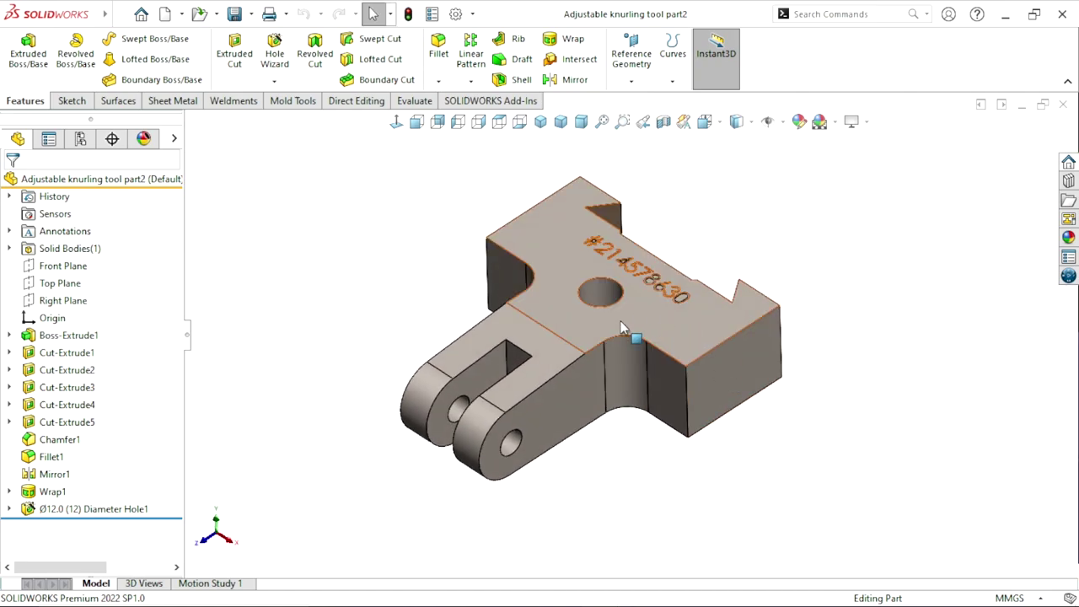
{"action": "scroll", "coordinate": [623, 290], "scroll_direction": "down", "scroll_amount": 2}
{"action": "mouse_move", "coordinate": [623, 291]}
{"action": "middle_mouse_down"}
{"action": "mouse_move", "coordinate": [729, 498]}
{"action": "mouse_move", "coordinate": [660, 530]}
{"action": "middle_mouse_up"}
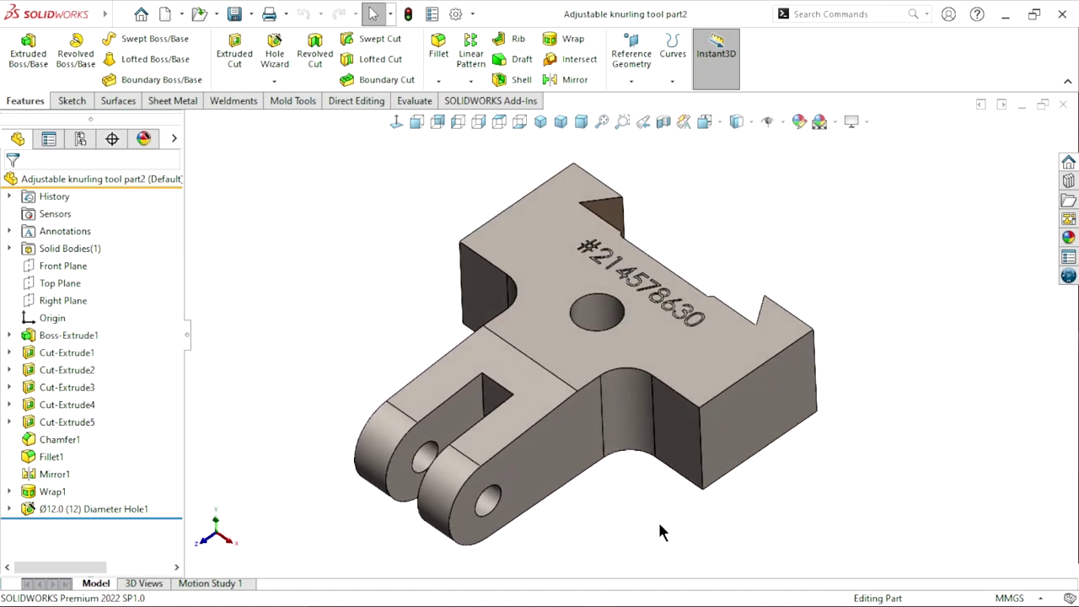
{"action": "scroll", "coordinate": [644, 377], "scroll_direction": "up", "scroll_amount": 2}
{"action": "mouse_move", "coordinate": [644, 379]}
{"action": "middle_mouse_down"}
{"action": "mouse_move", "coordinate": [633, 486]}
{"action": "mouse_move", "coordinate": [616, 494]}
{"action": "mouse_move", "coordinate": [631, 481]}
{"action": "mouse_move", "coordinate": [614, 489]}
{"action": "mouse_move", "coordinate": [632, 378]}
{"action": "middle_mouse_up"}
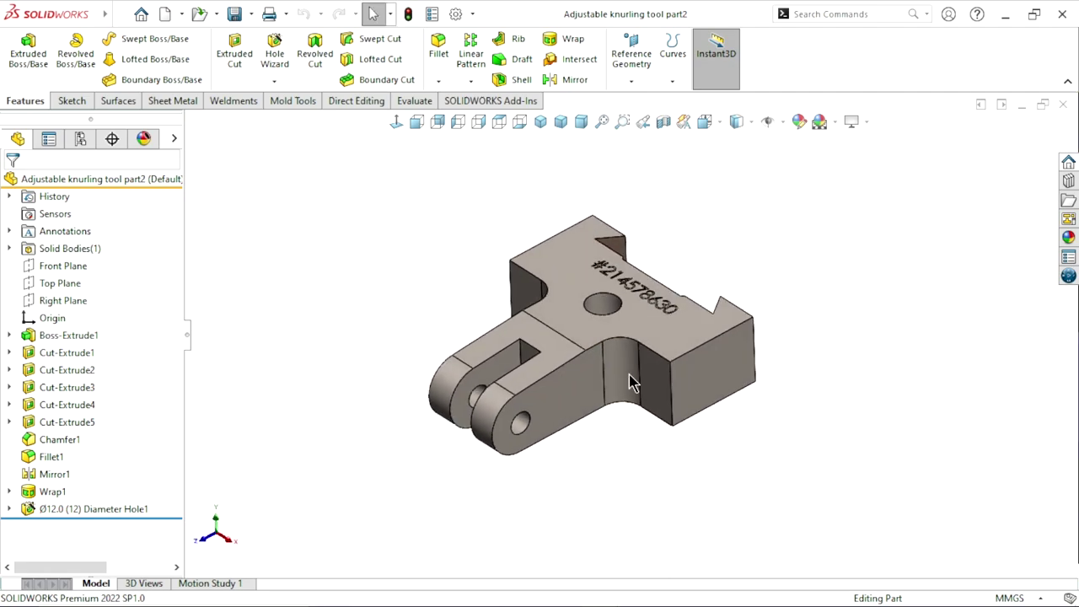
{"action": "scroll", "coordinate": [629, 377], "scroll_direction": "down", "scroll_amount": 2}
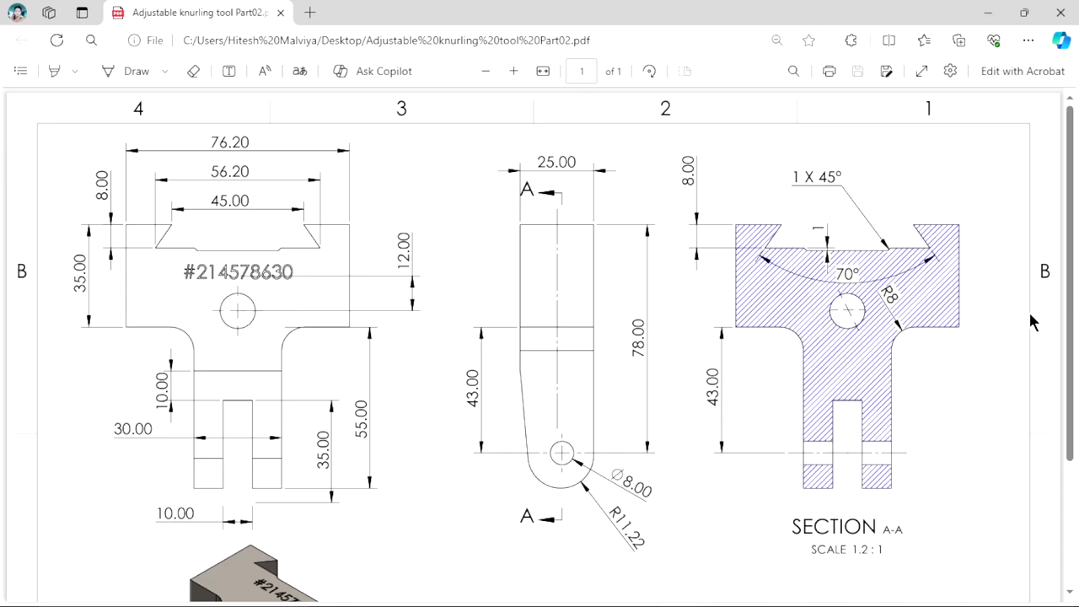
Scroll through the Adjustable knurling tool Part02 PDF to review the Plain Jaw dimensions.
{"action": "scroll", "coordinate": [590, 379], "scroll_direction": "down", "scroll_amount": 3}
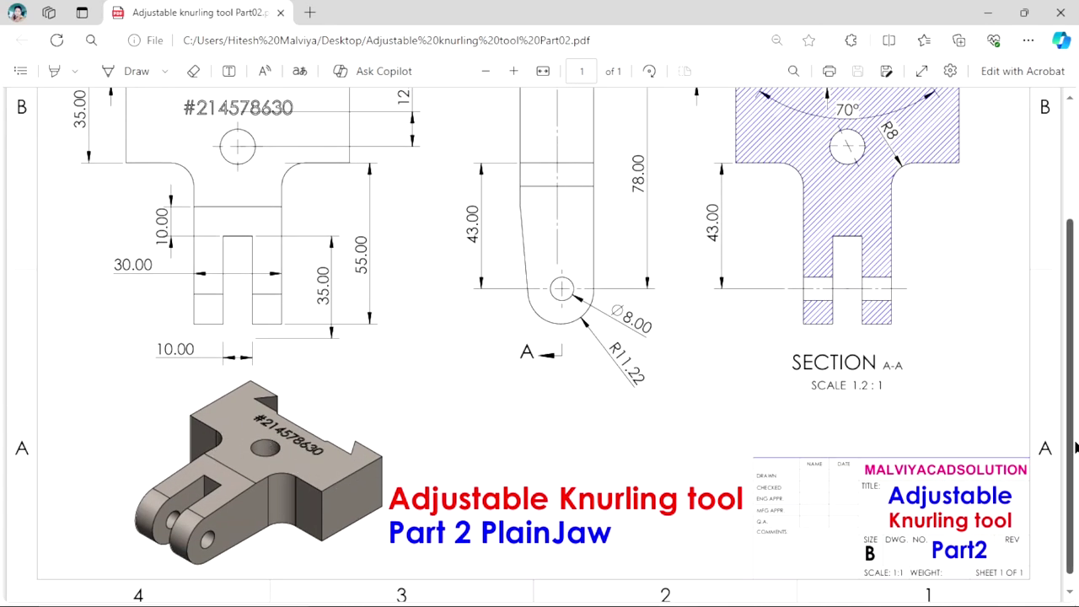
{"action": "left_click_drag", "start_coordinate": [1074, 448], "coordinate": [1063, 313]}
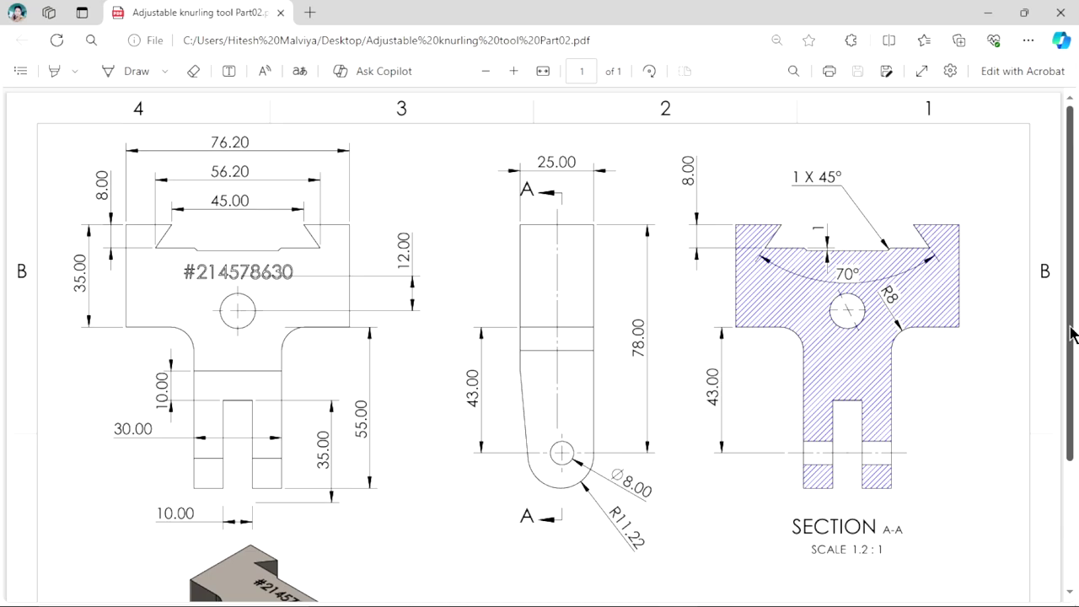
{"action": "scroll", "coordinate": [390, 304], "scroll_direction": "down", "scroll_amount": 1}
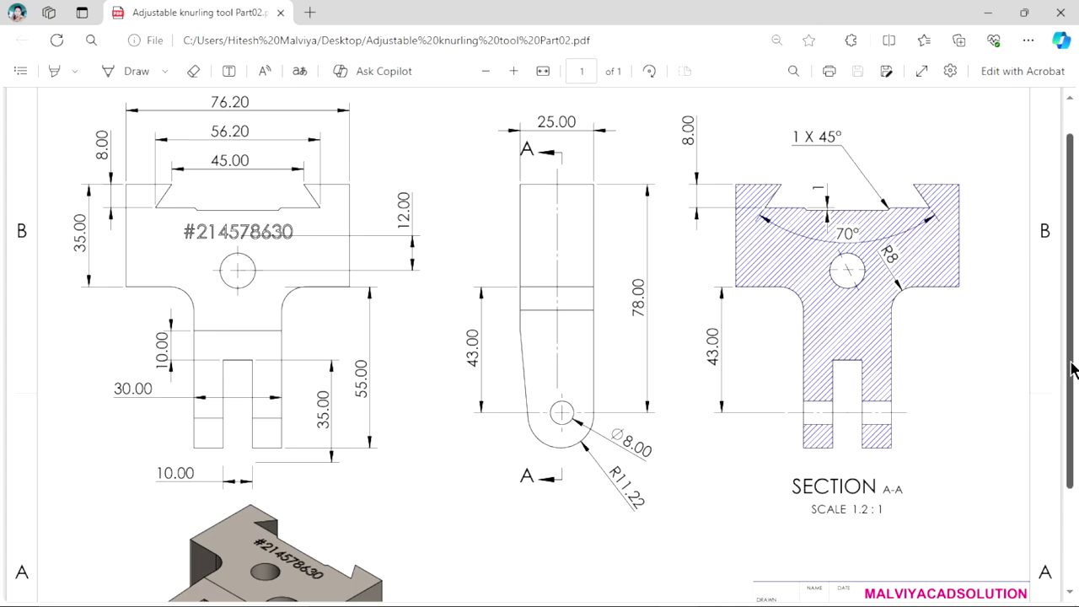
{"action": "scroll", "coordinate": [1073, 369], "scroll_direction": "down", "scroll_amount": 3}
{"action": "scroll", "coordinate": [1073, 369], "scroll_direction": "up", "scroll_amount": 4}
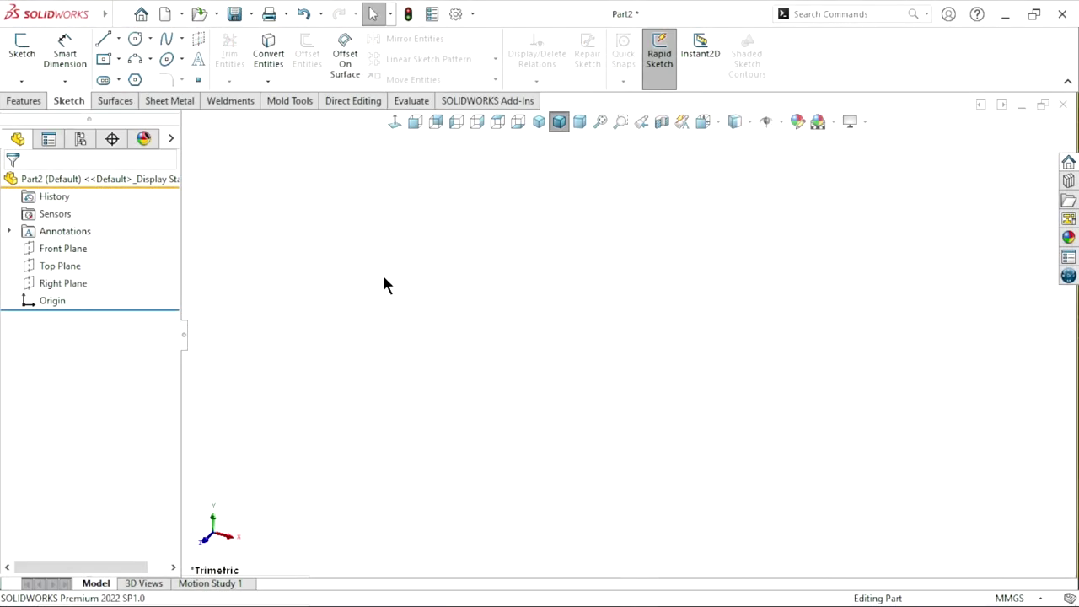
Draw a center rectangle on the Top Plane centred at the origin.
{"action": "left_click", "coordinate": [67, 267]}
{"action": "left_click", "coordinate": [74, 242]}
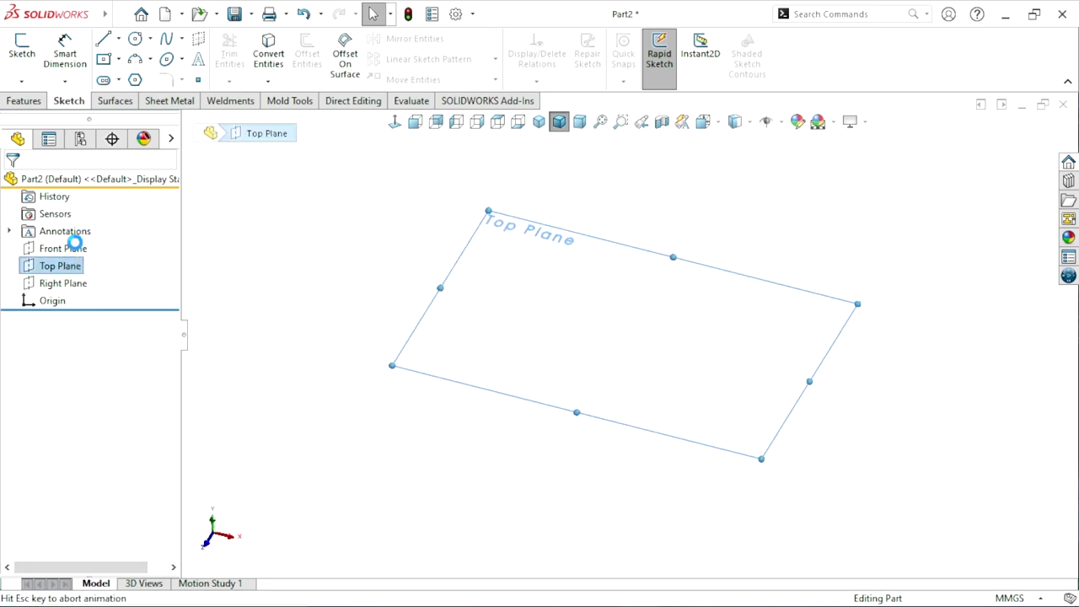
{"action": "left_click", "coordinate": [101, 66]}
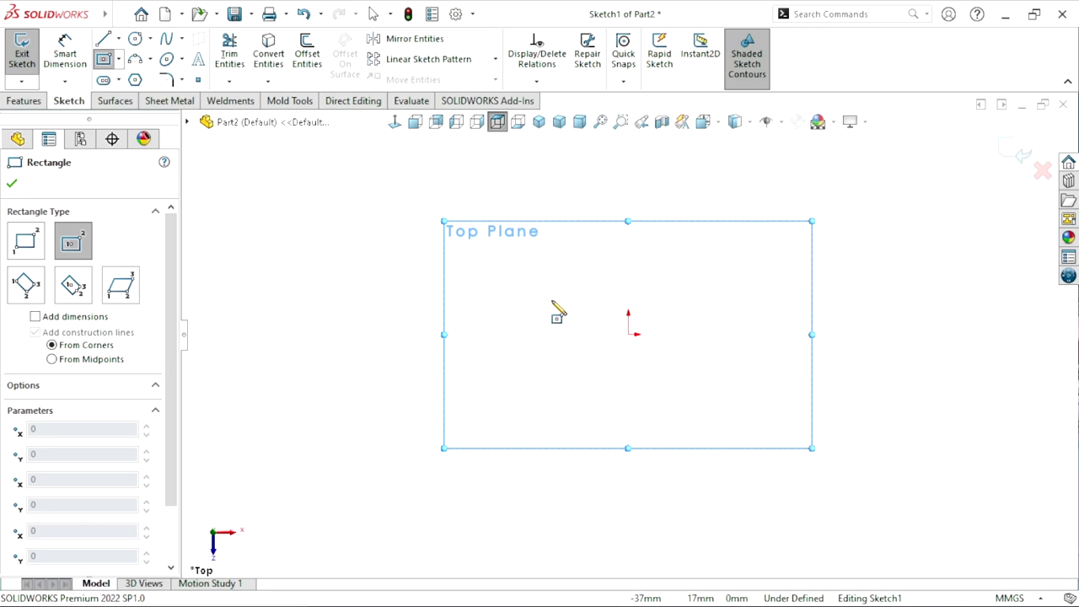
{"action": "left_click", "coordinate": [628, 334]}
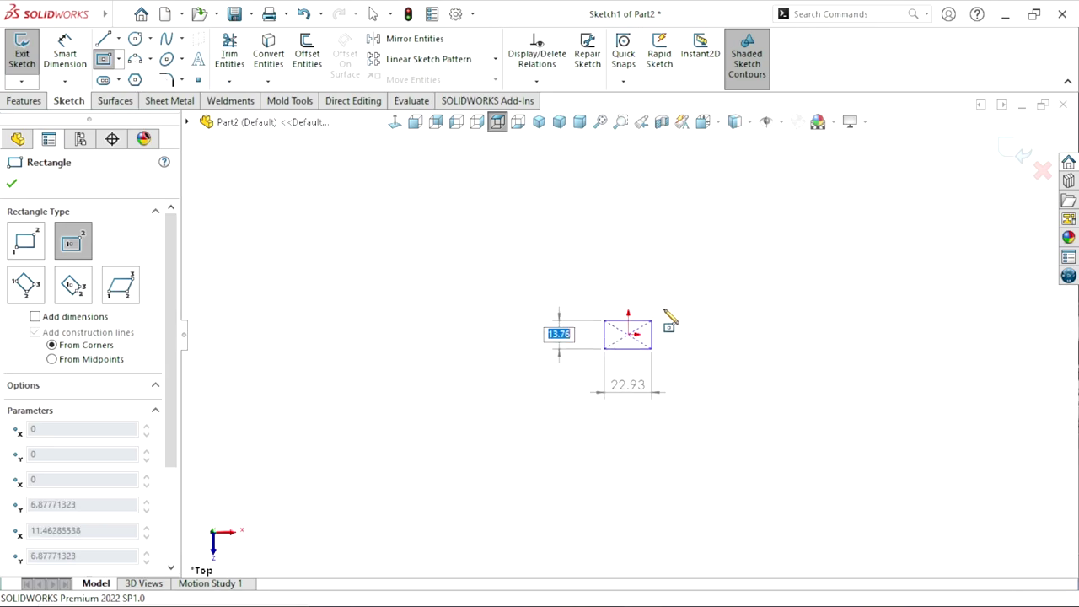
{"action": "left_click", "coordinate": [776, 256]}
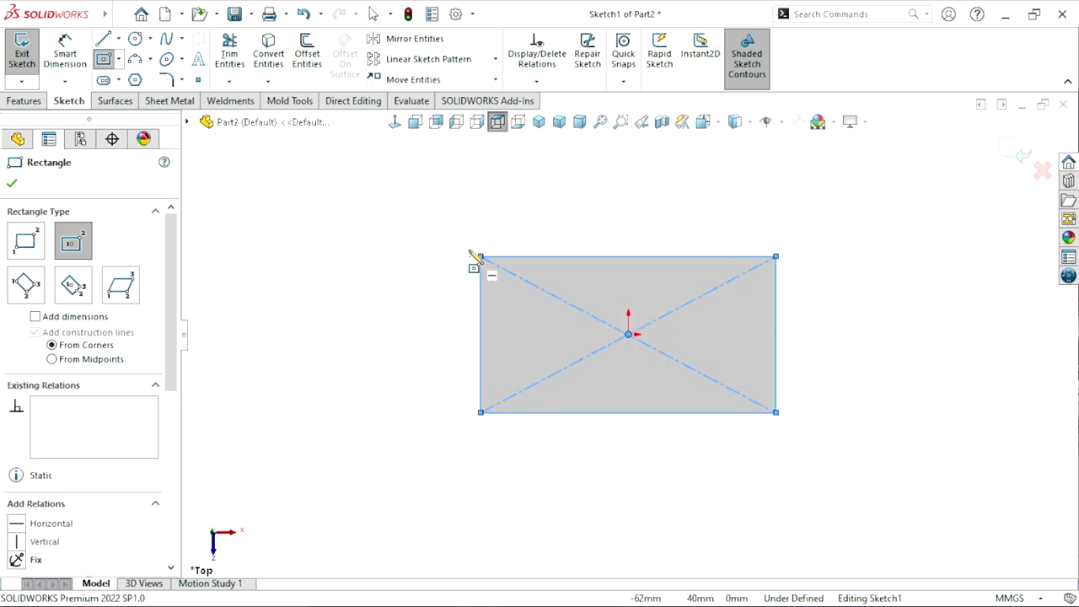
{"action": "left_click", "coordinate": [12, 184]}
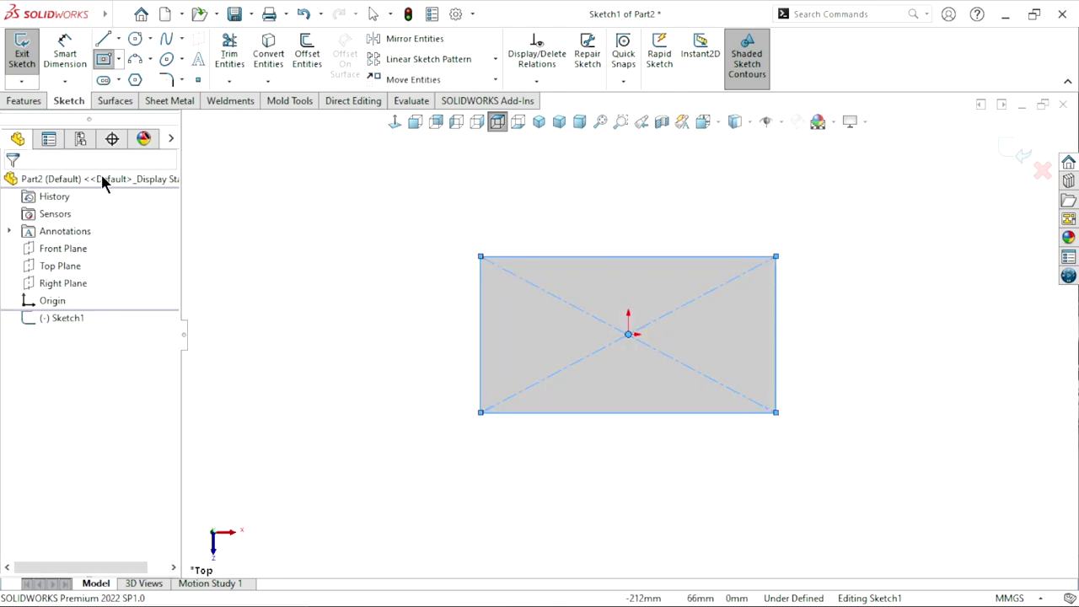
Dimension the rectangle 3 in (76.20 mm) wide and 35 mm tall.
{"action": "left_click", "coordinate": [63, 54]}
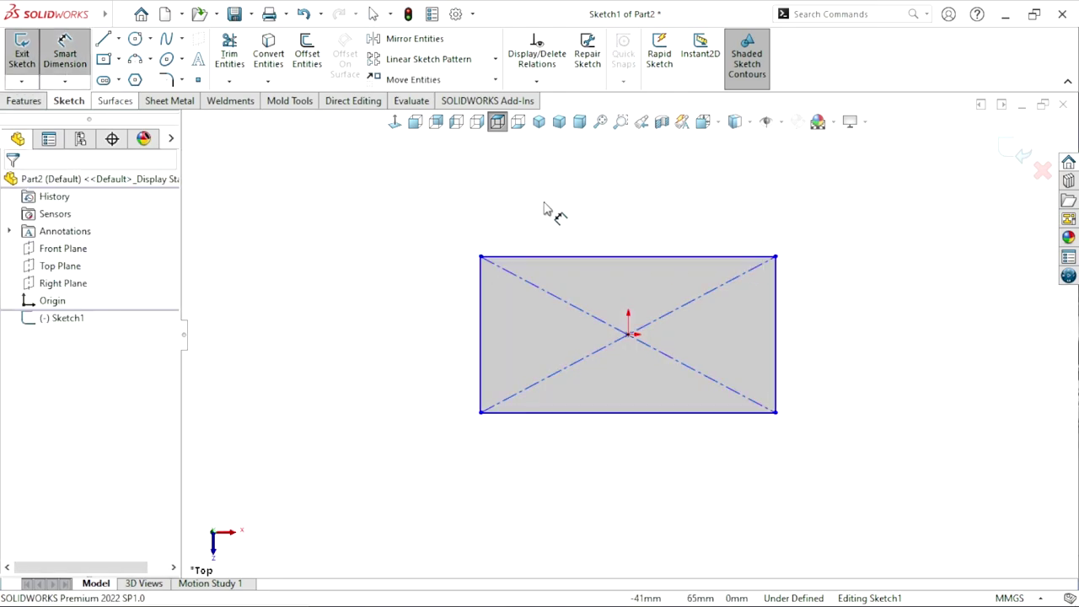
{"action": "left_click", "coordinate": [590, 257]}
{"action": "left_click", "coordinate": [614, 217]}
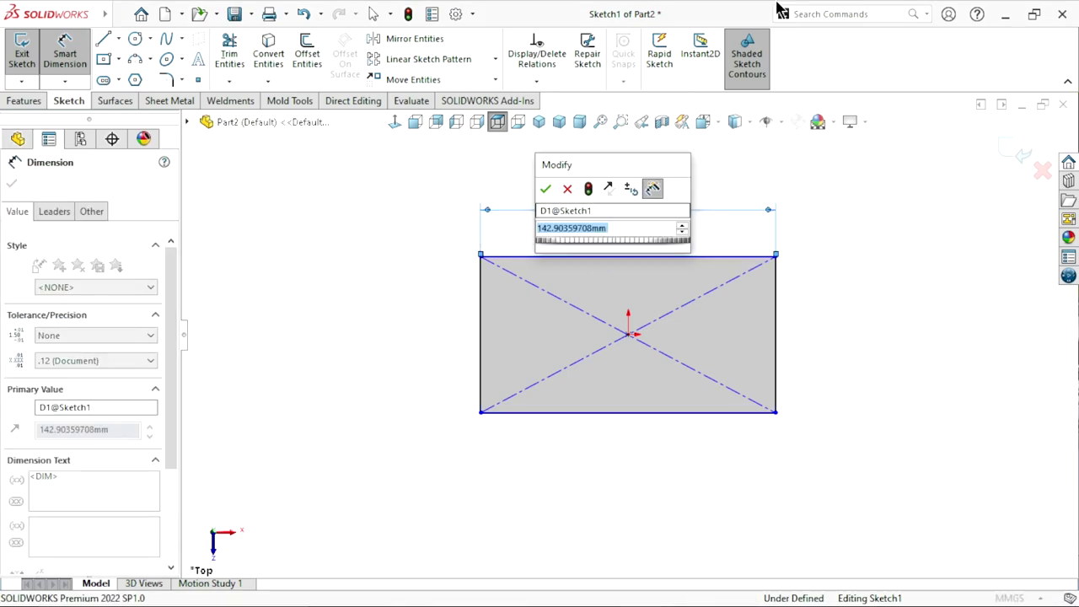
{"action": "type", "text": "3"}
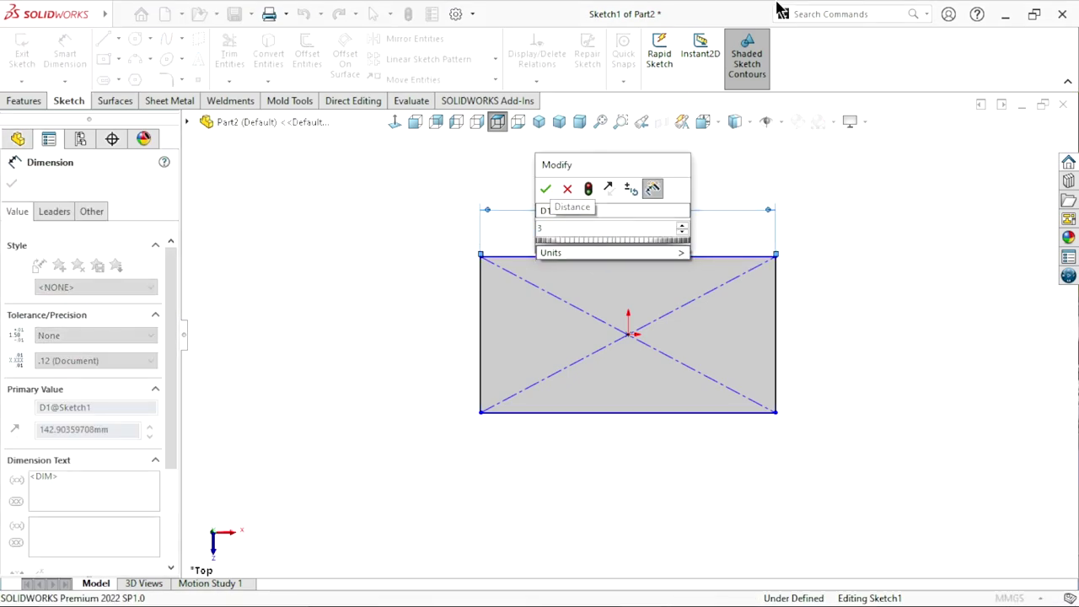
{"action": "type", "text": "in"}
{"action": "key", "text": "Return"}
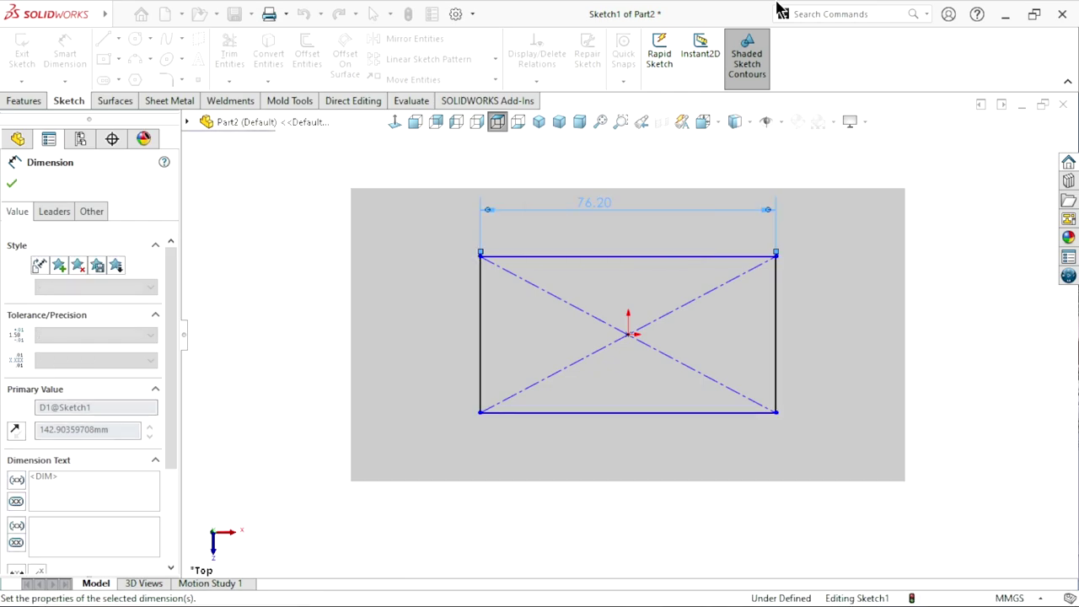
{"action": "left_click", "coordinate": [439, 330]}
{"action": "left_click", "coordinate": [459, 337]}
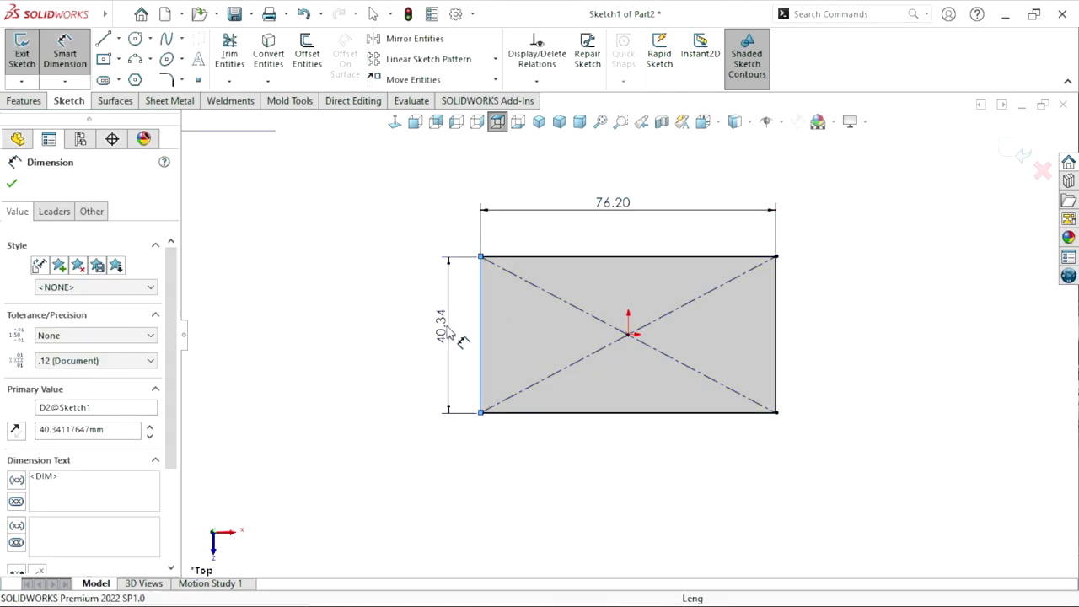
{"action": "type", "text": "35"}
{"action": "key", "text": "Return"}
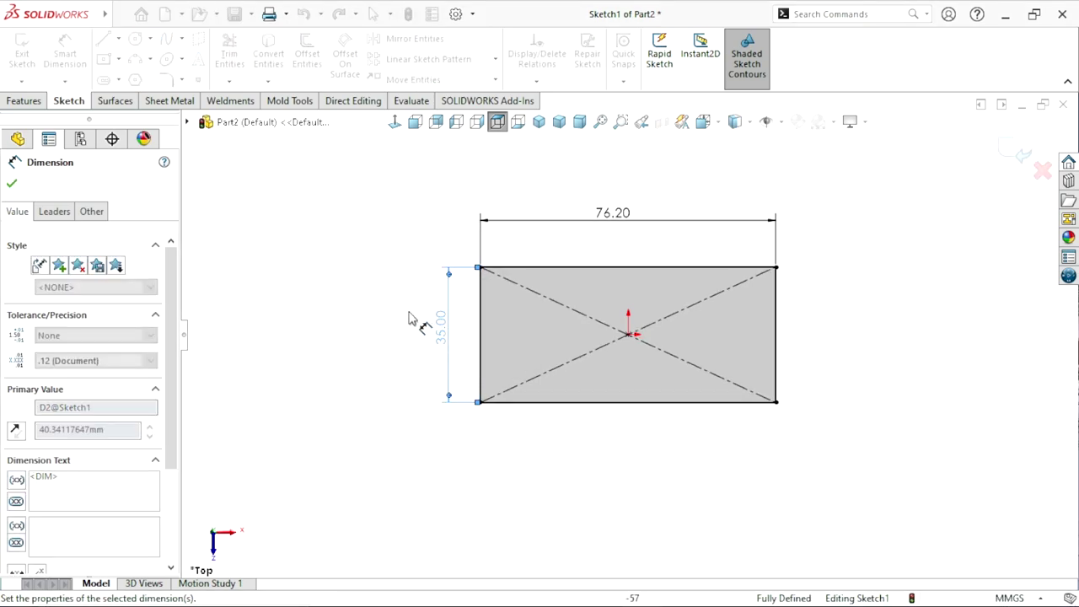
{"action": "left_click", "coordinate": [11, 182]}
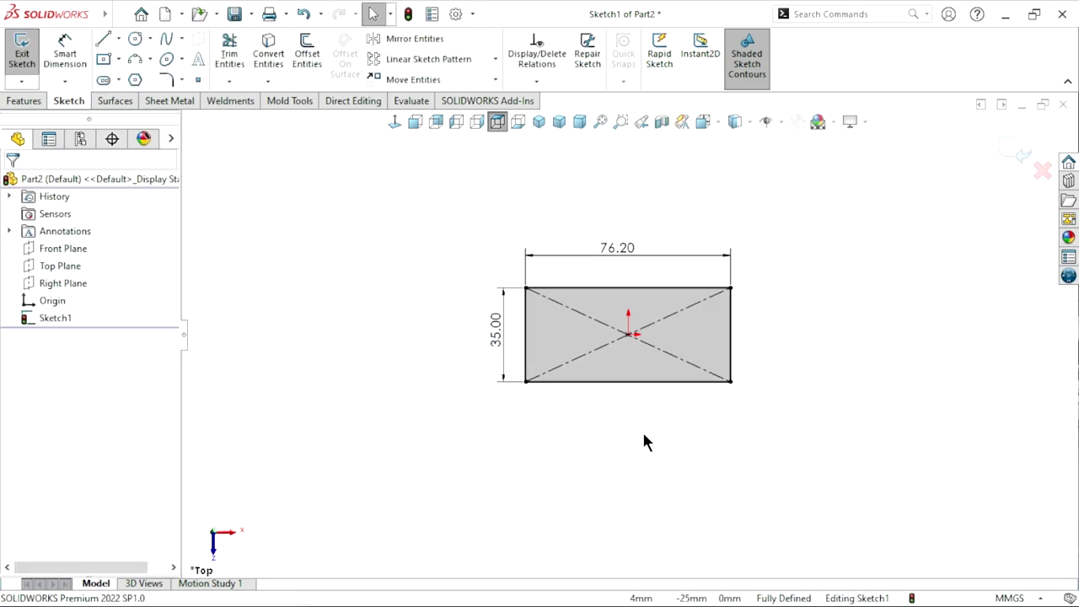
{"action": "scroll", "coordinate": [699, 338], "scroll_direction": "down", "scroll_amount": 3}
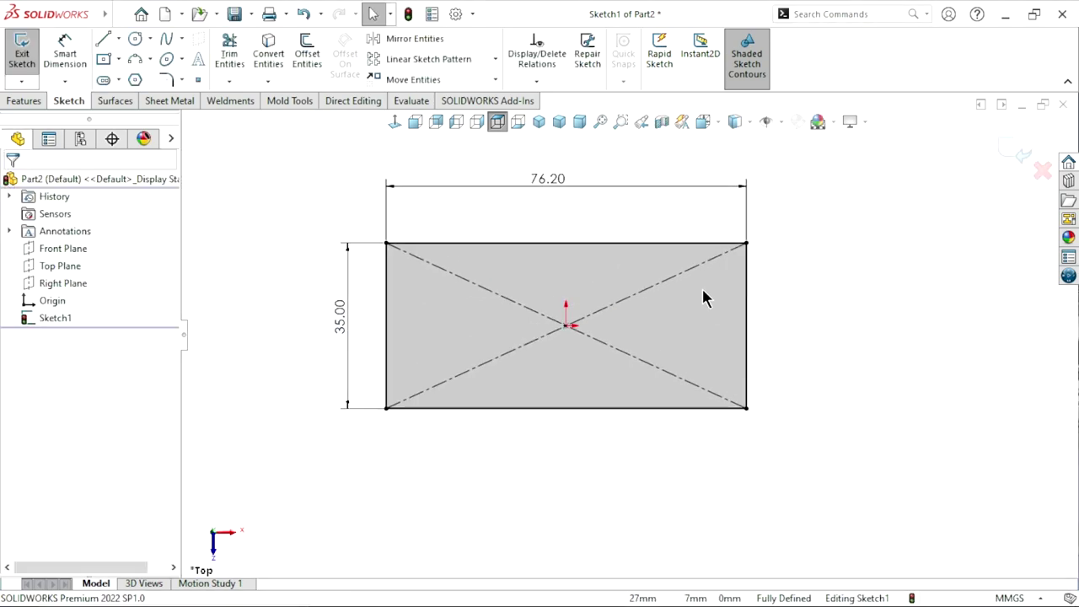
Draw a corner rectangle extending down from the block's bottom edge as the stem.
{"action": "left_click", "coordinate": [120, 56]}
{"action": "left_click", "coordinate": [117, 78]}
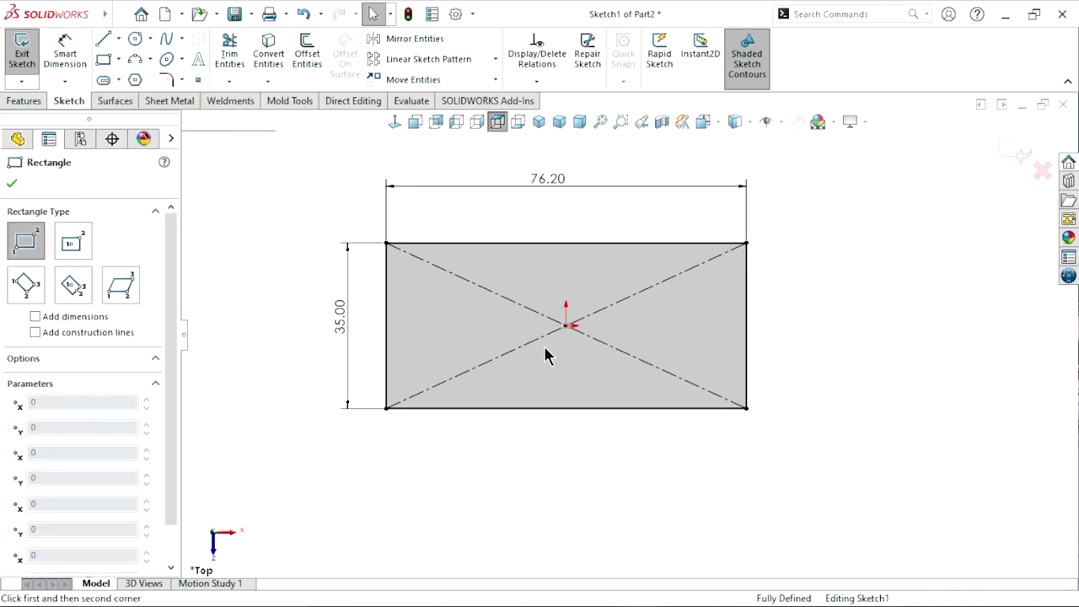
{"action": "left_click", "coordinate": [487, 408]}
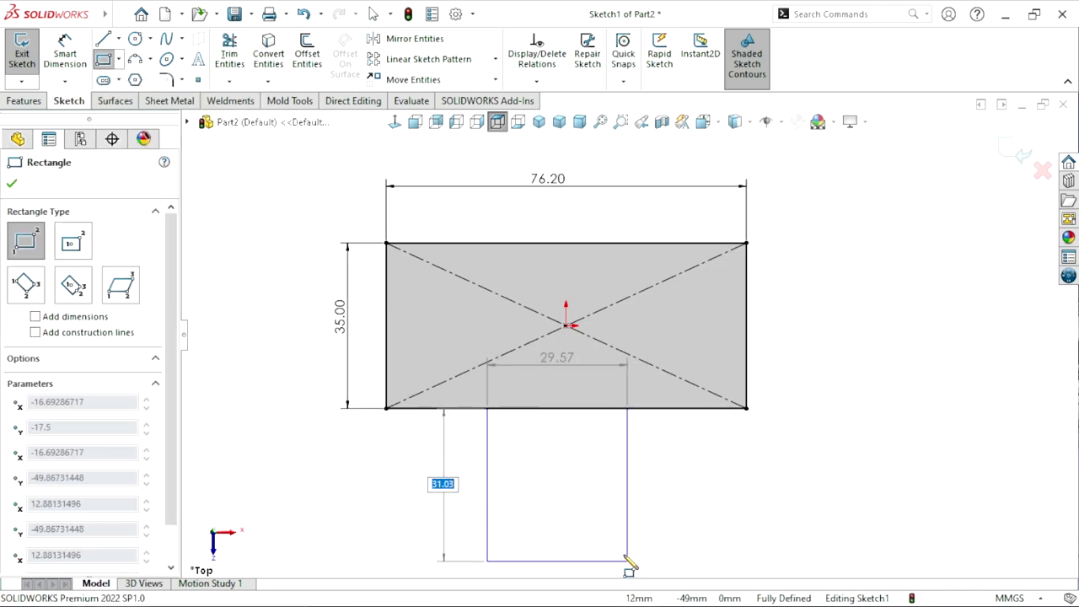
{"action": "left_click", "coordinate": [623, 554]}
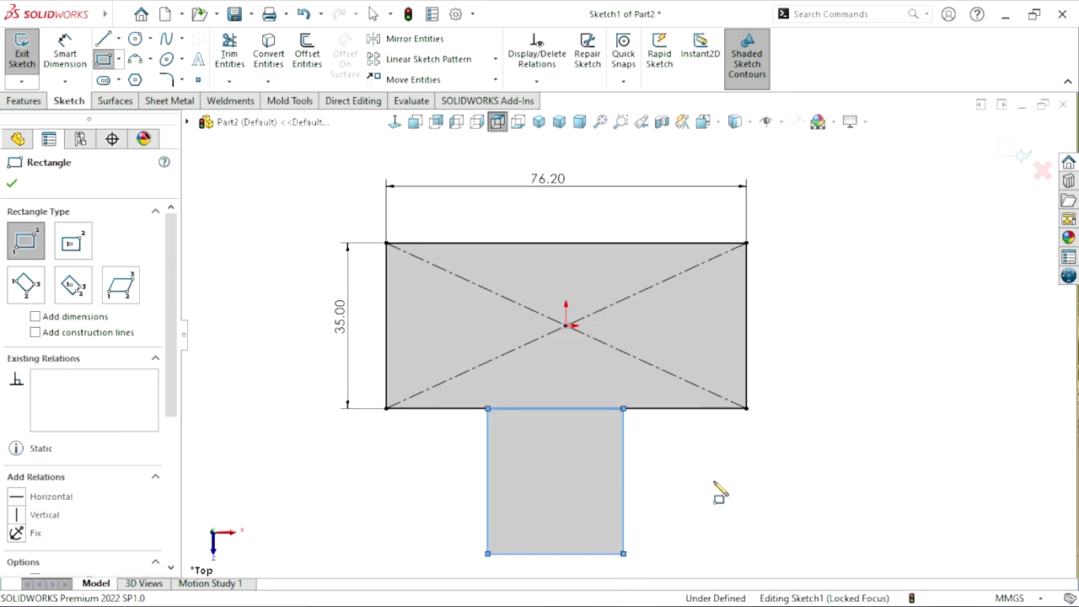
{"action": "right_click", "coordinate": [719, 494]}
{"action": "left_click", "coordinate": [712, 455]}
Add a Vertical relation between the stem's bottom midpoint and the origin.
{"action": "scroll", "coordinate": [604, 444], "scroll_direction": "up", "scroll_amount": 2}
{"action": "scroll", "coordinate": [609, 406], "scroll_direction": "down", "scroll_amount": 3}
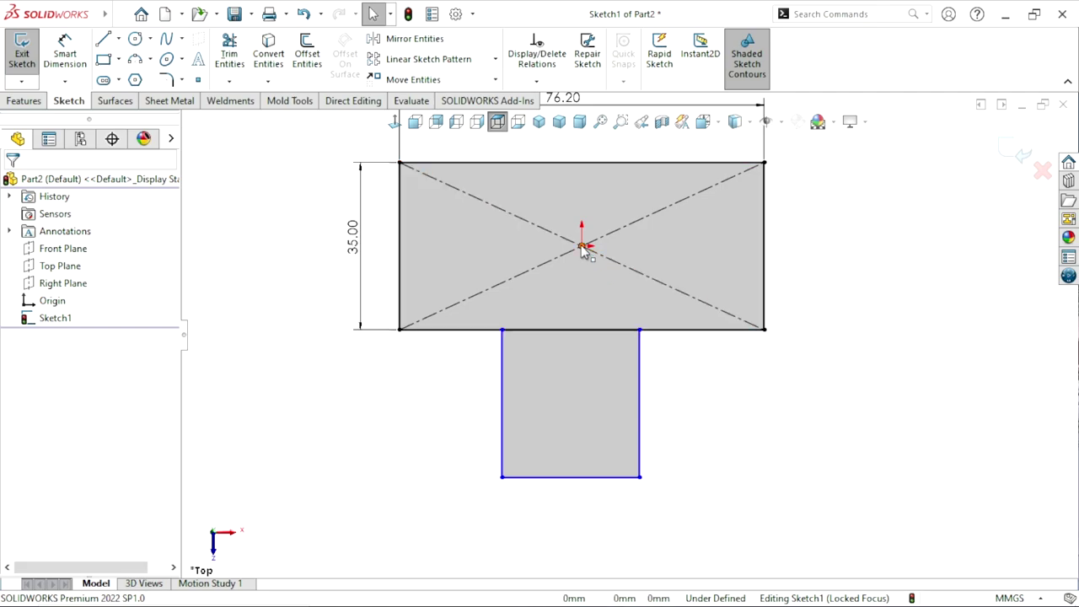
{"action": "left_click", "coordinate": [570, 477], "text": "ctrl"}
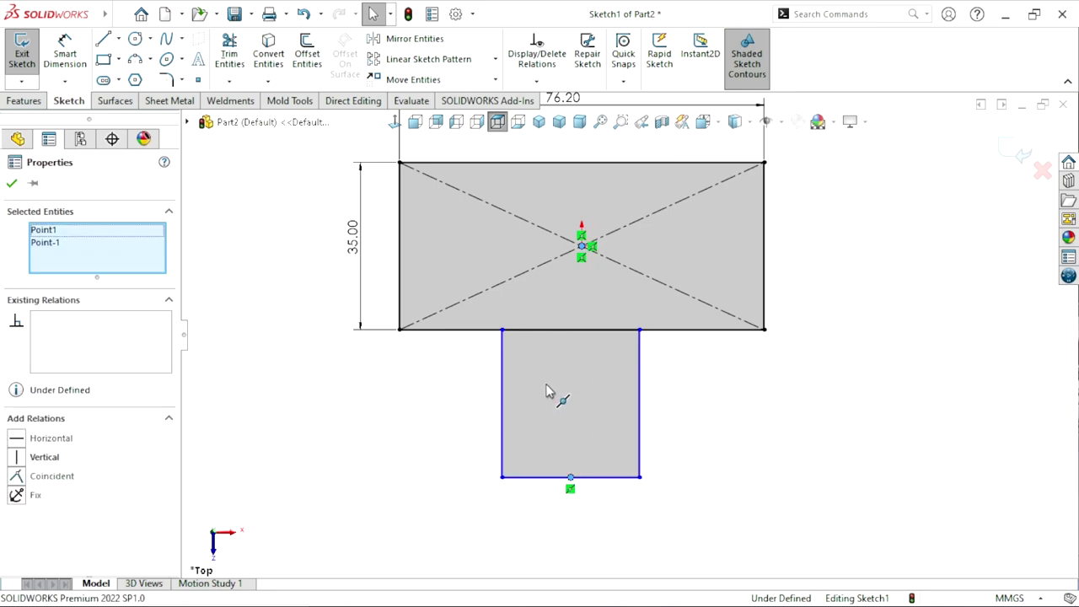
{"action": "left_click", "coordinate": [21, 461]}
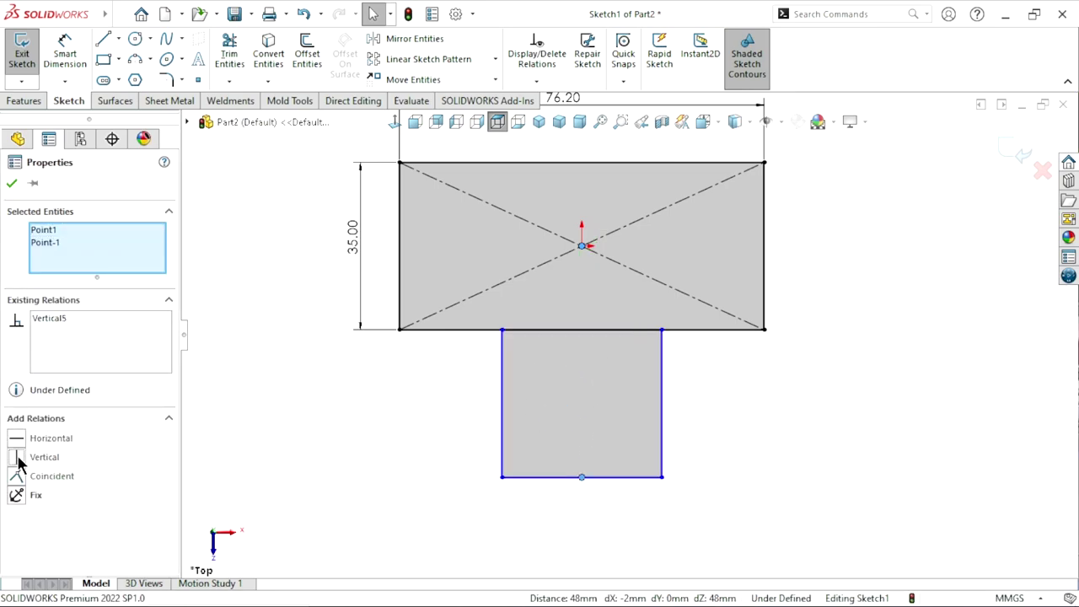
{"action": "left_click", "coordinate": [13, 187]}
{"action": "left_click", "coordinate": [64, 53]}
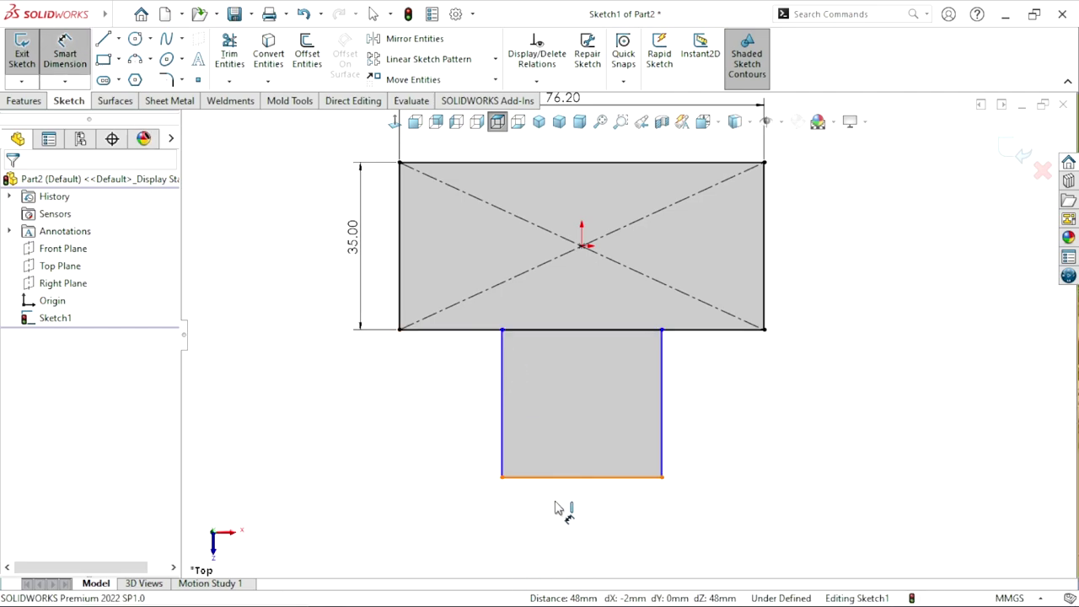
Dimension the stem's bottom edge to 30 mm wide.
{"action": "left_click", "coordinate": [569, 479]}
{"action": "left_click", "coordinate": [582, 518]}
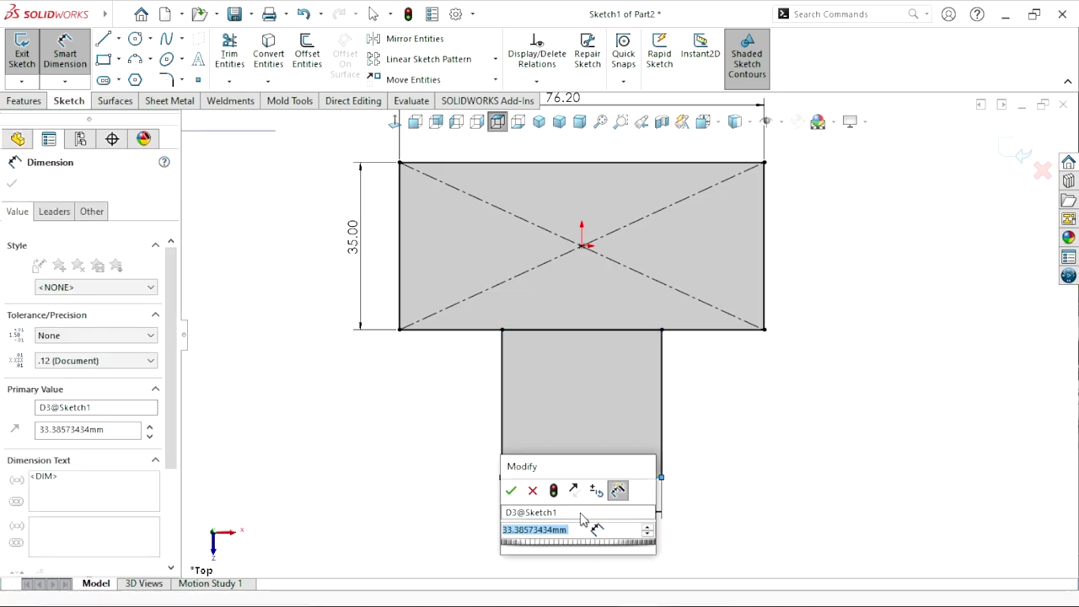
{"action": "key", "text": "Escape"}
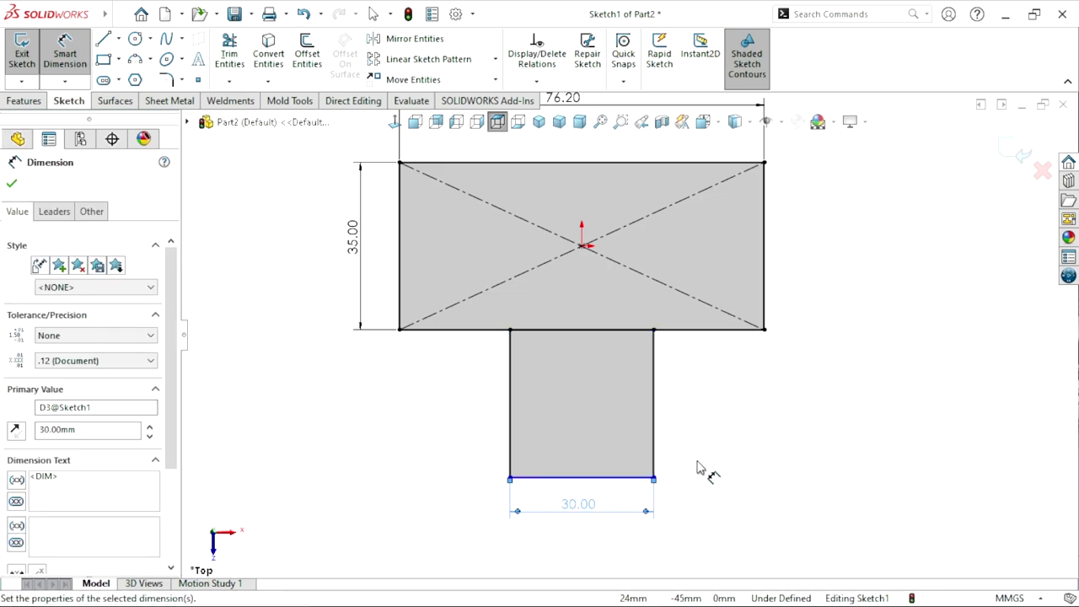
Set the stem length to 55 mm from the block's lower edge to the stem bottom.
{"action": "left_click", "coordinate": [706, 329]}
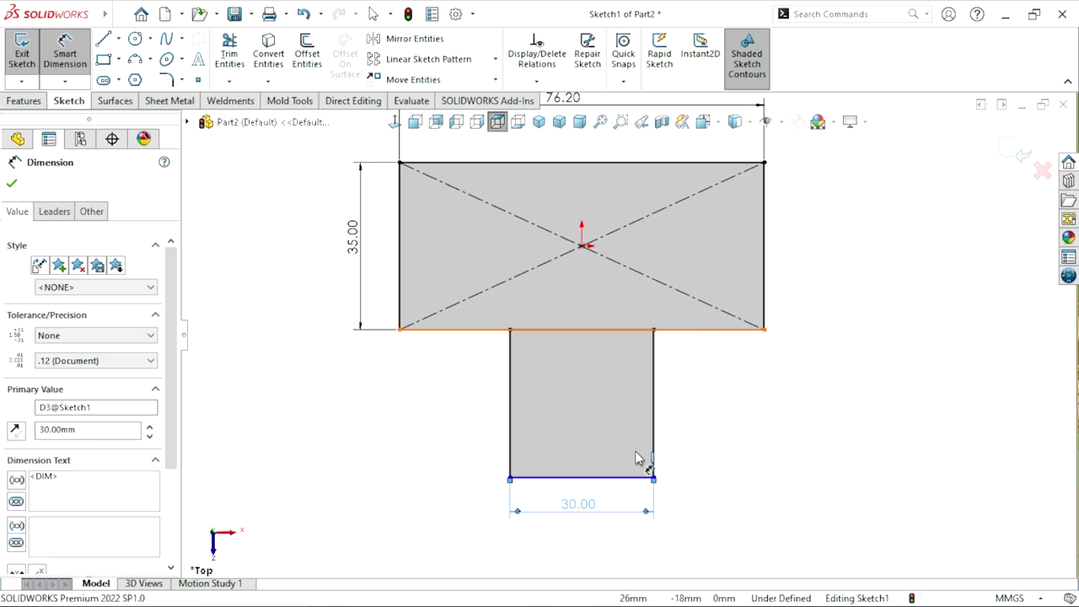
{"action": "left_click", "coordinate": [615, 478]}
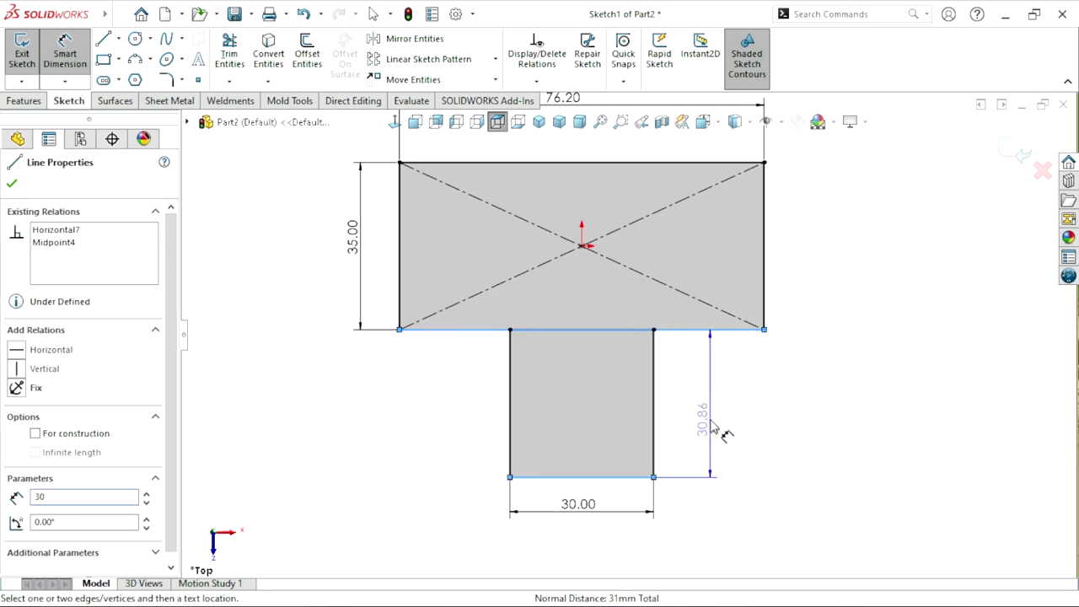
{"action": "left_click", "coordinate": [712, 428]}
{"action": "type", "text": "55"}
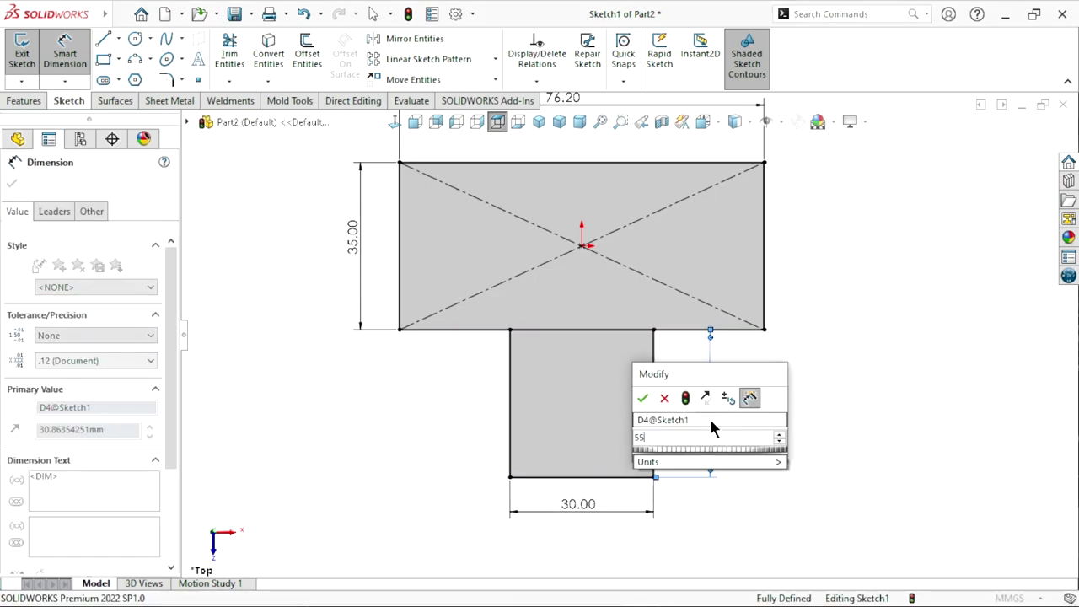
{"action": "key", "text": "Return"}
{"action": "scroll", "coordinate": [681, 440], "scroll_direction": "up", "scroll_amount": 3}
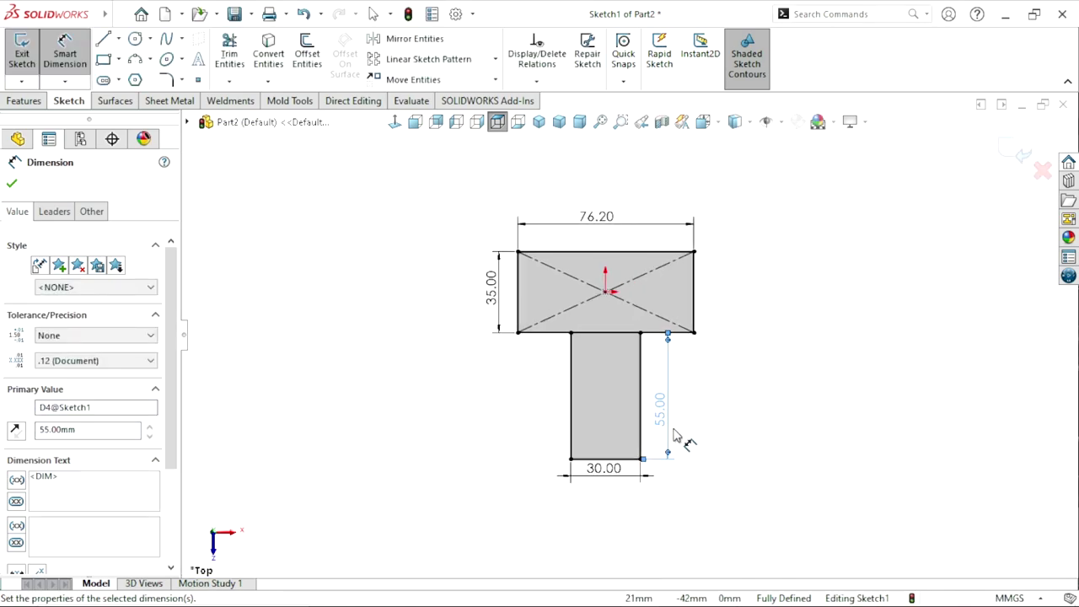
{"action": "scroll", "coordinate": [680, 421], "scroll_direction": "down", "scroll_amount": 2}
{"action": "left_click", "coordinate": [775, 396]}
{"action": "scroll", "coordinate": [674, 337], "scroll_direction": "up", "scroll_amount": 2}
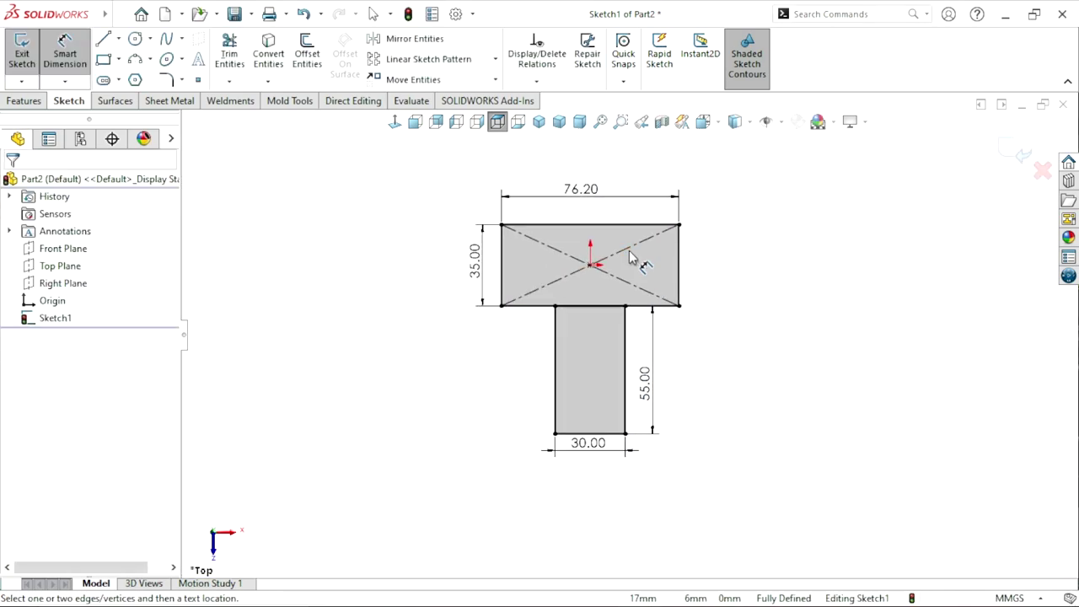
{"action": "scroll", "coordinate": [547, 210], "scroll_direction": "down", "scroll_amount": 1}
{"action": "key", "text": "Escape"}
{"action": "left_click", "coordinate": [236, 52]}
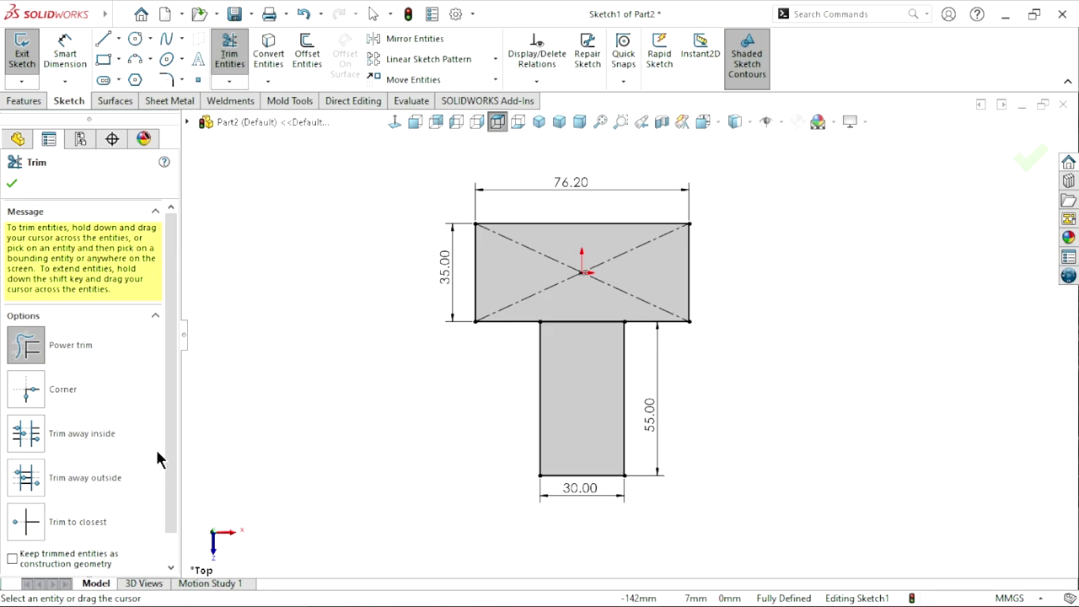
Trim the block-stem joining line, keeping it as construction geometry.
{"action": "scroll", "coordinate": [174, 405], "scroll_direction": "down", "scroll_amount": 1}
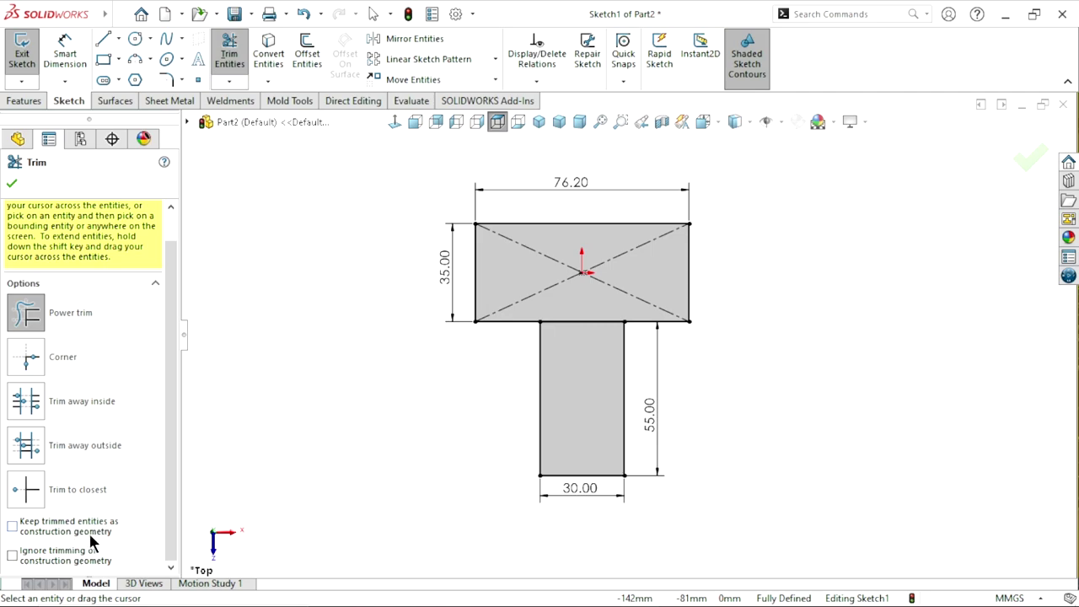
{"action": "left_click", "coordinate": [13, 527]}
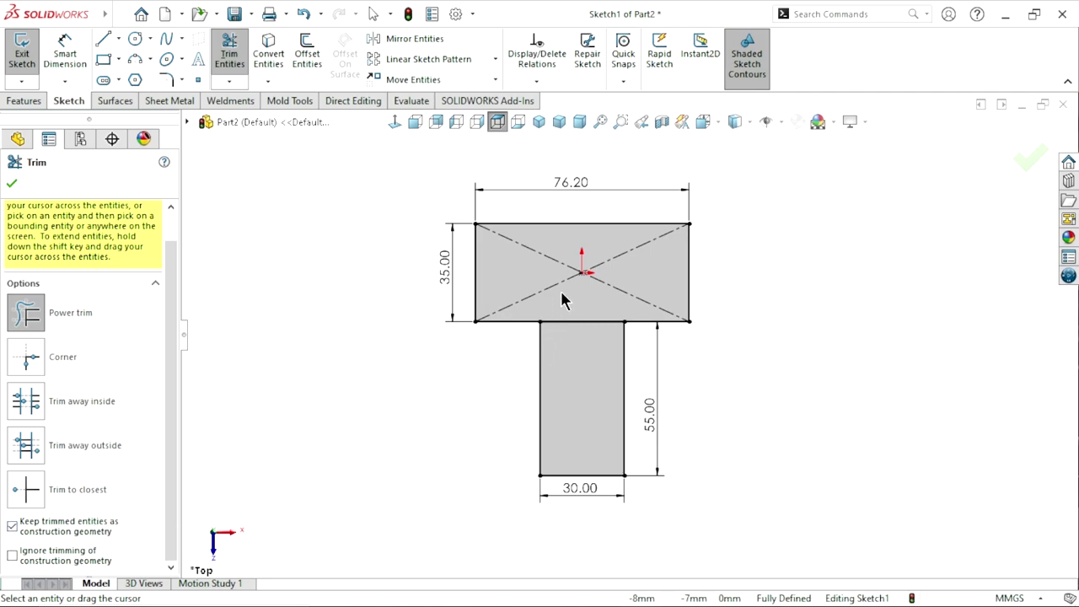
{"action": "left_click", "coordinate": [583, 322]}
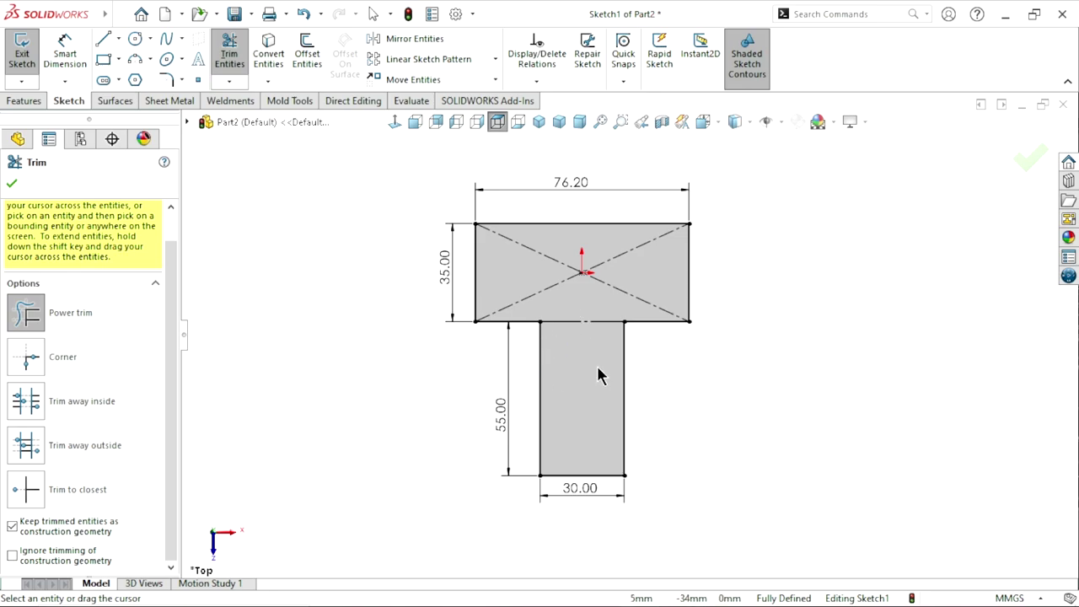
{"action": "left_click", "coordinate": [12, 185]}
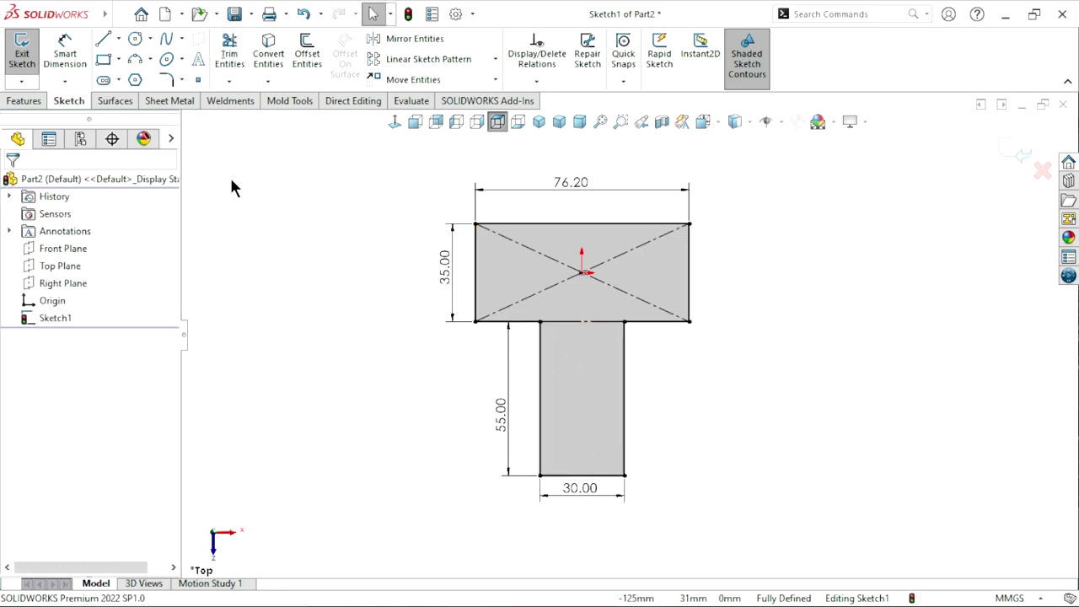
Apply R10 sketch fillets to the left and right inner corners of the T.
{"action": "left_click", "coordinate": [168, 79]}
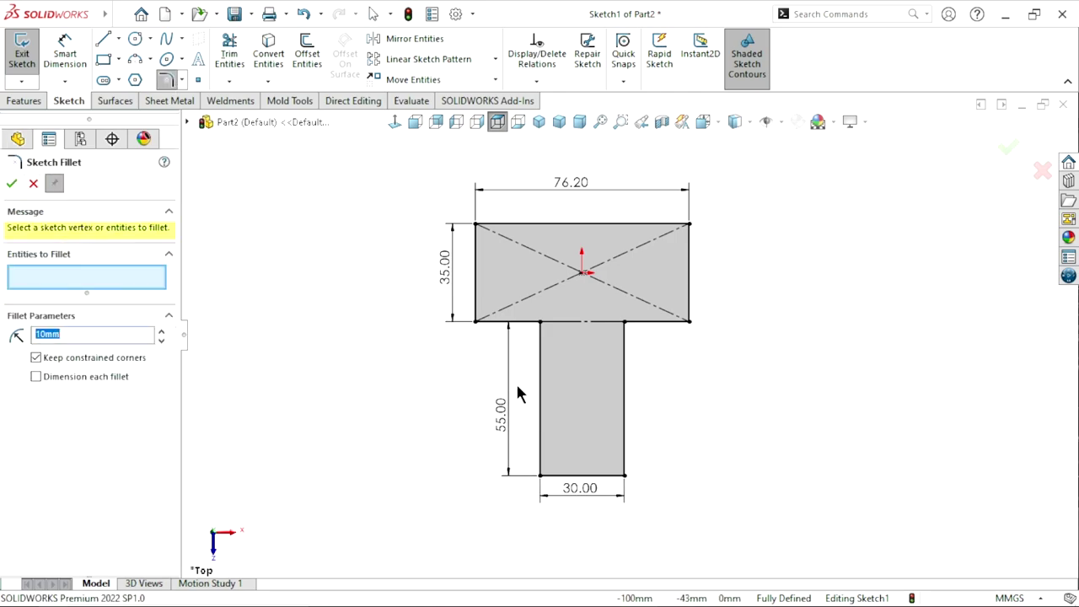
{"action": "left_click", "coordinate": [540, 322]}
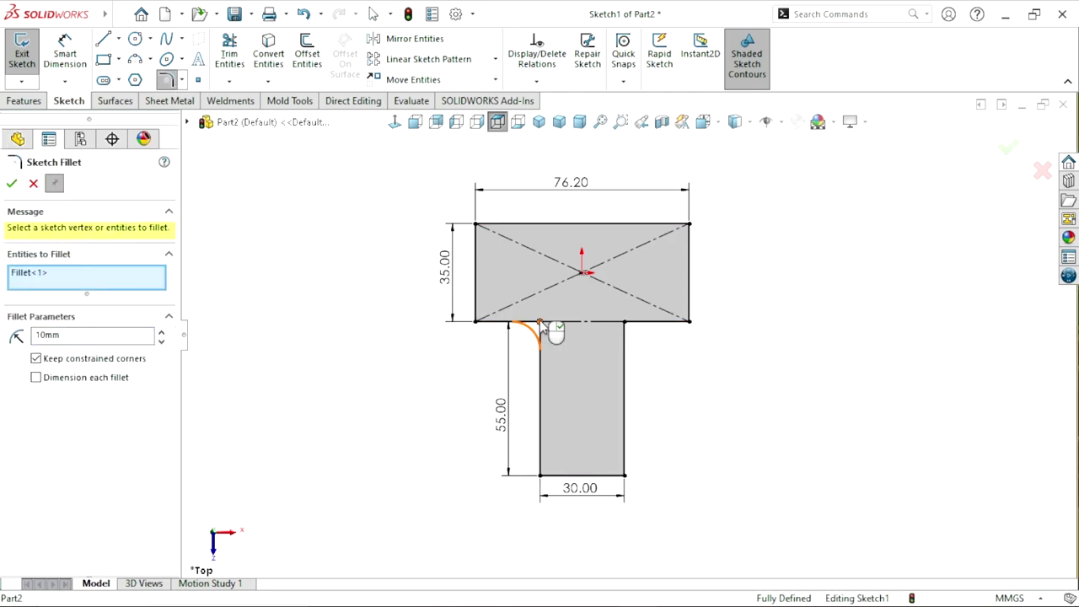
{"action": "left_click", "coordinate": [627, 327]}
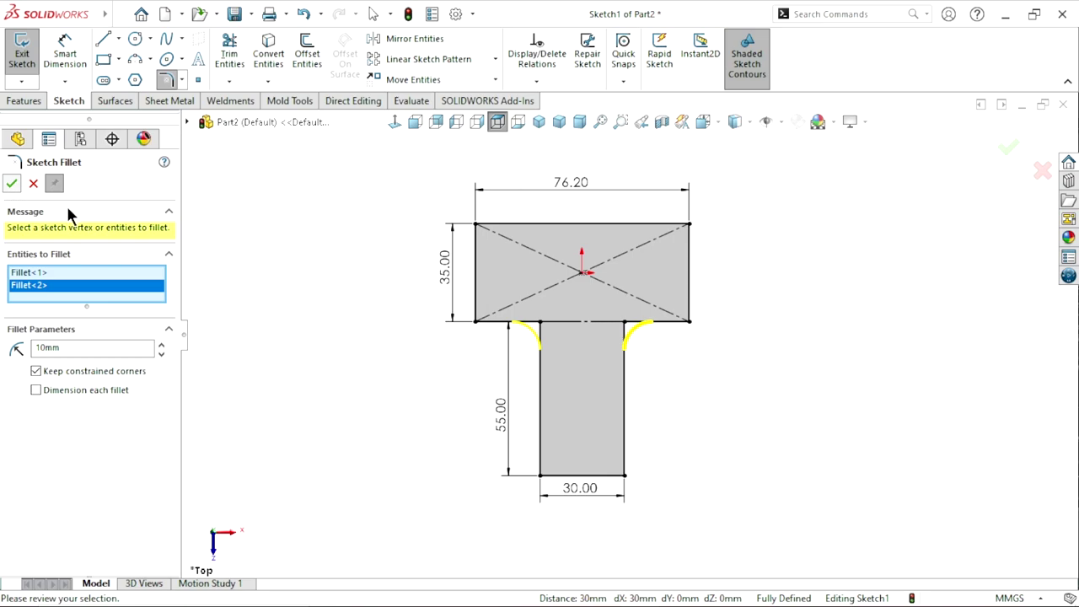
{"action": "key", "text": "Return"}
{"action": "left_click", "coordinate": [11, 182]}
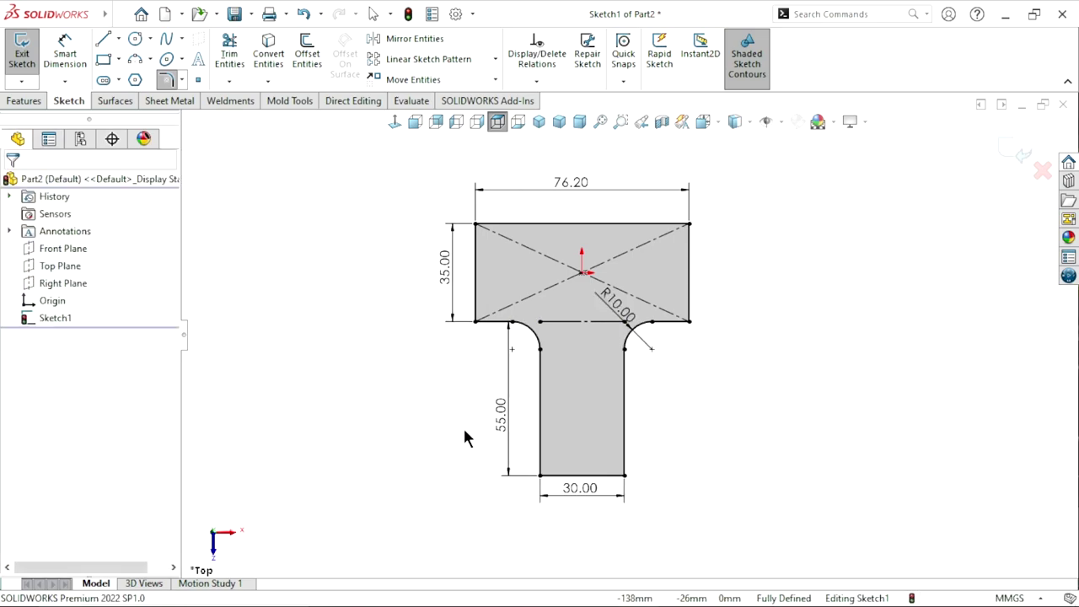
{"action": "scroll", "coordinate": [692, 341], "scroll_direction": "up", "scroll_amount": 2}
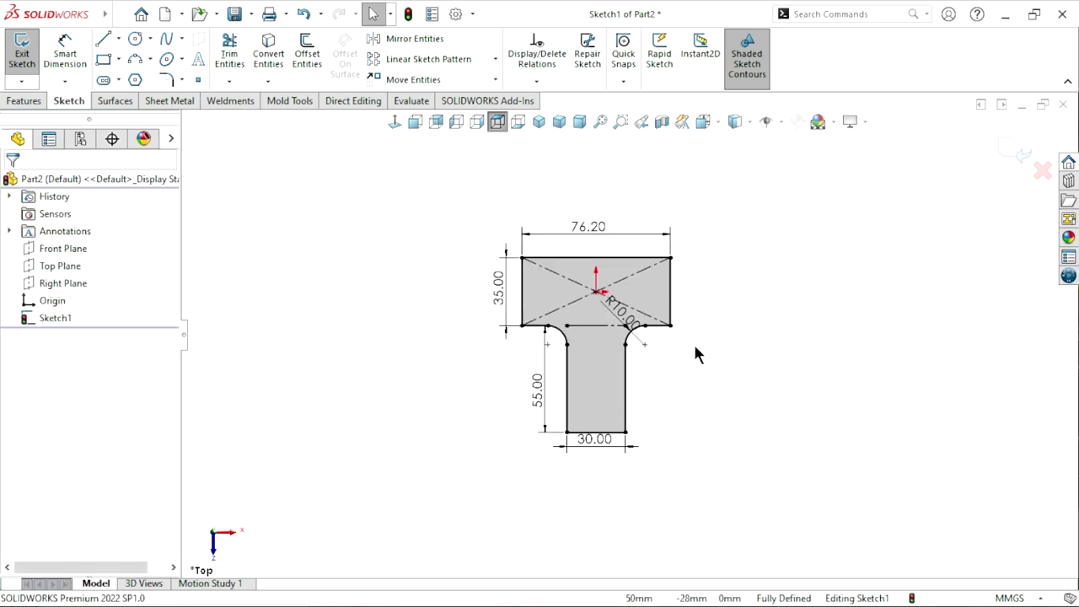
Extrude the T sketch as a boss 25 mm deep with a Mid Plane end condition.
{"action": "left_click", "coordinate": [31, 103]}
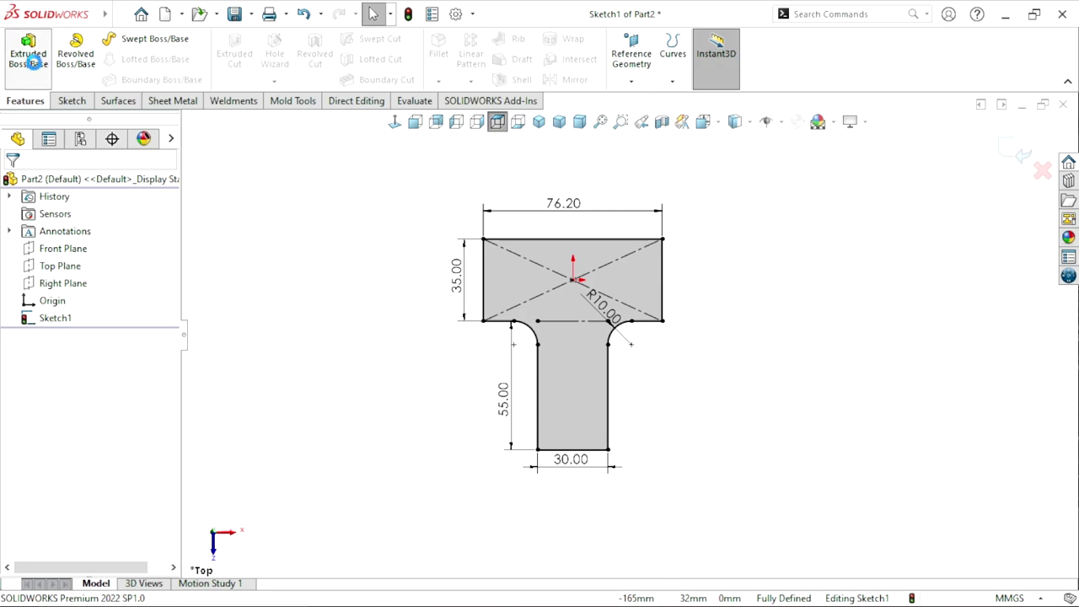
{"action": "left_click", "coordinate": [30, 63]}
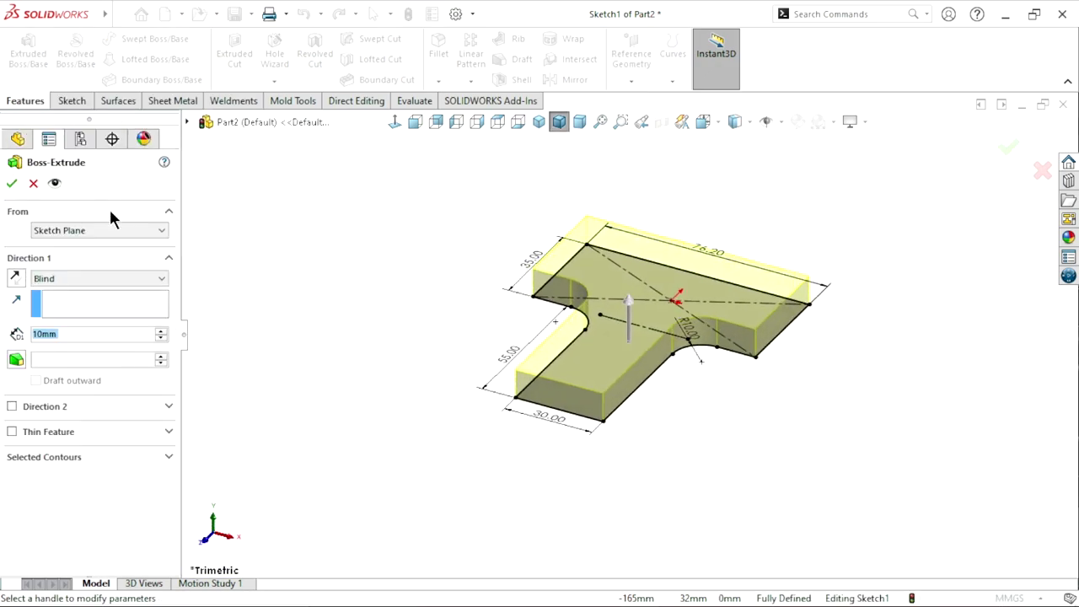
{"action": "left_click_drag", "start_coordinate": [86, 335], "coordinate": [34, 333]}
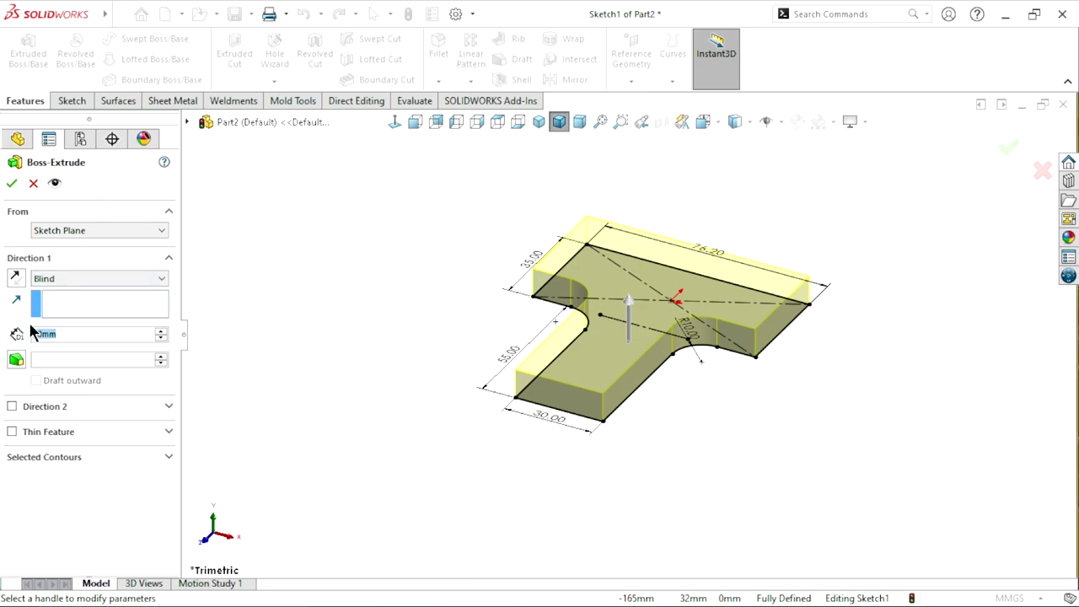
{"action": "type", "text": "25"}
{"action": "key", "text": "Return"}
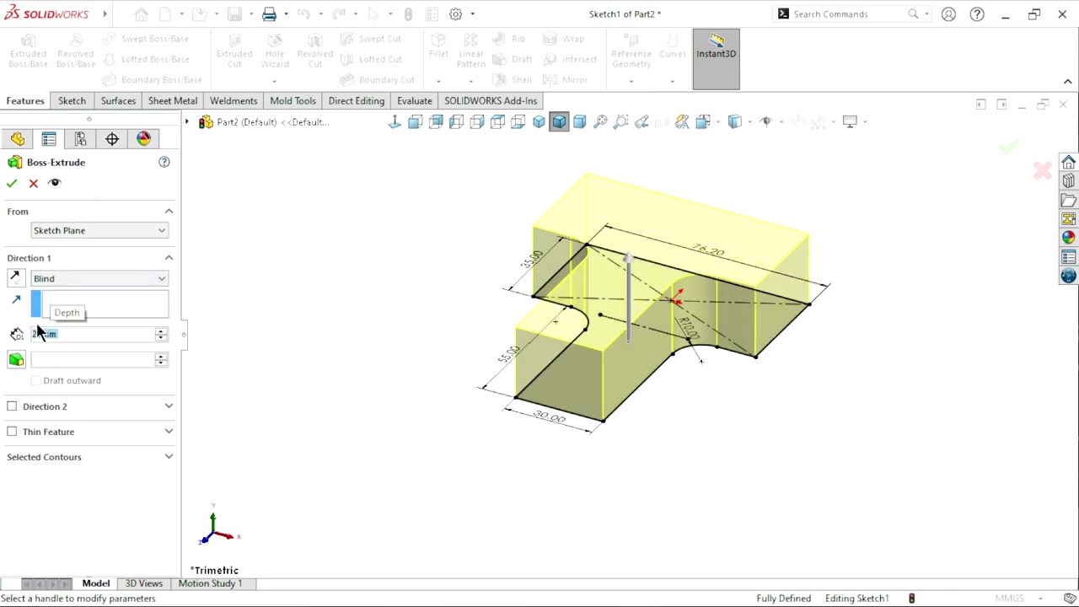
{"action": "left_click_drag", "start_coordinate": [361, 352], "coordinate": [55, 301]}
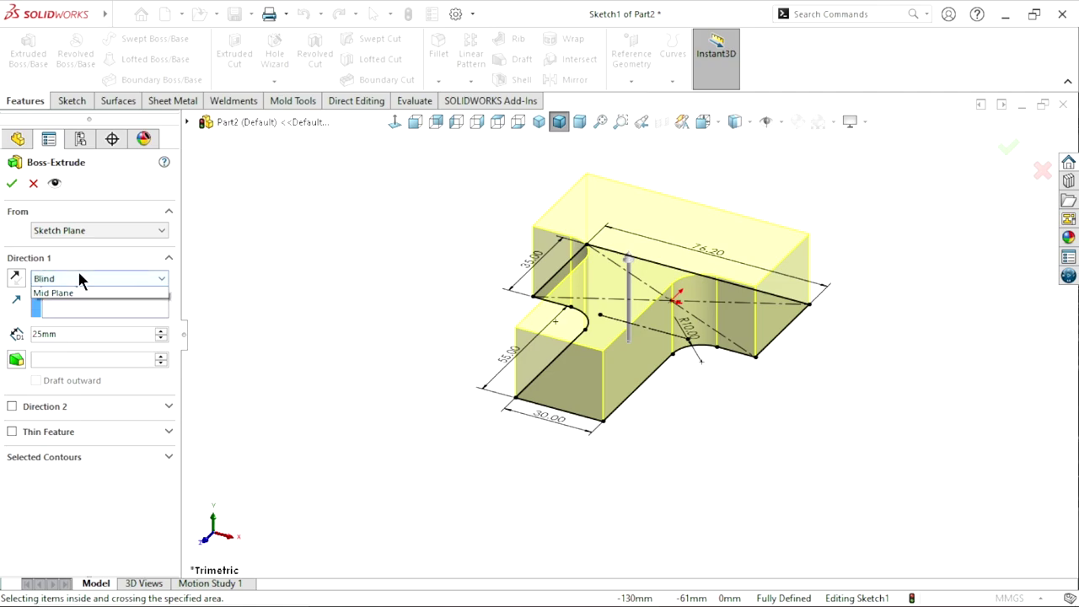
{"action": "left_click", "coordinate": [80, 278]}
{"action": "left_click", "coordinate": [71, 345]}
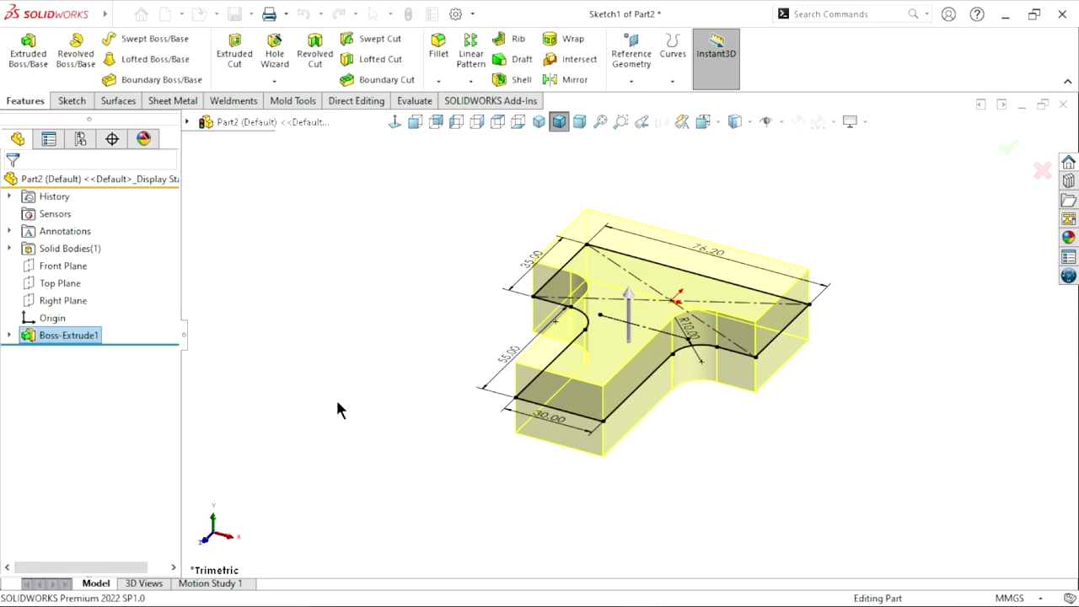
Orbit and pan around the new Boss-Extrude1 solid to inspect it.
{"action": "middle_click_drag", "start_coordinate": [436, 366], "coordinate": [775, 281]}
{"action": "scroll", "coordinate": [823, 388], "scroll_direction": "down", "scroll_amount": 3}
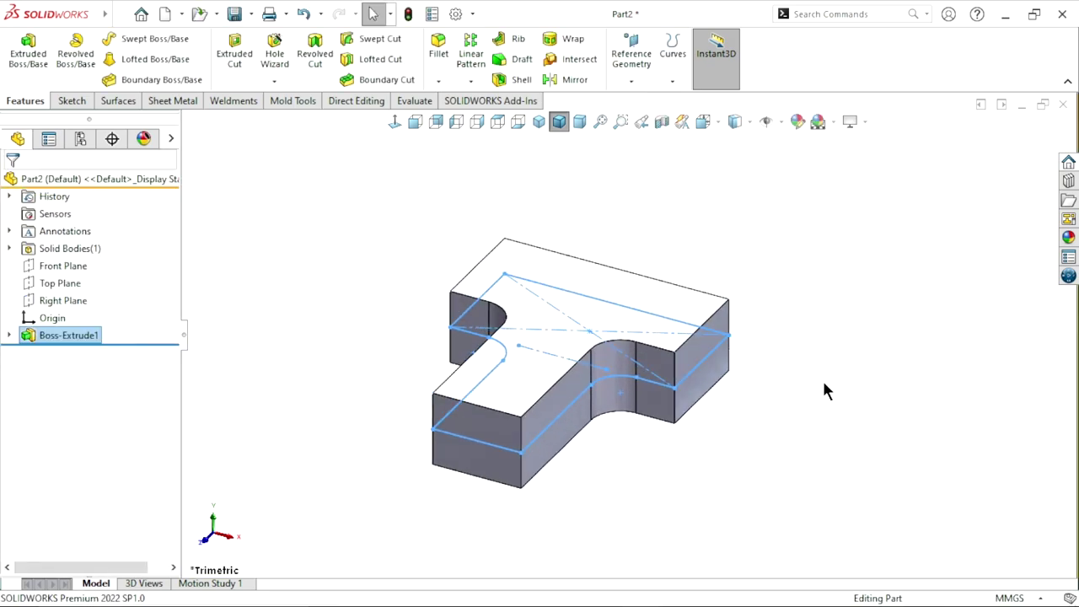
{"action": "scroll", "coordinate": [662, 407], "scroll_direction": "up", "scroll_amount": 3}
{"action": "mouse_move", "coordinate": [662, 401]}
{"action": "middle_mouse_down"}
{"action": "mouse_move", "coordinate": [474, 299]}
{"action": "mouse_move", "coordinate": [612, 366]}
{"action": "mouse_move", "coordinate": [644, 448]}
{"action": "middle_mouse_up"}
{"action": "middle_click_drag", "start_coordinate": [547, 359], "coordinate": [556, 367], "text": "ctrl"}
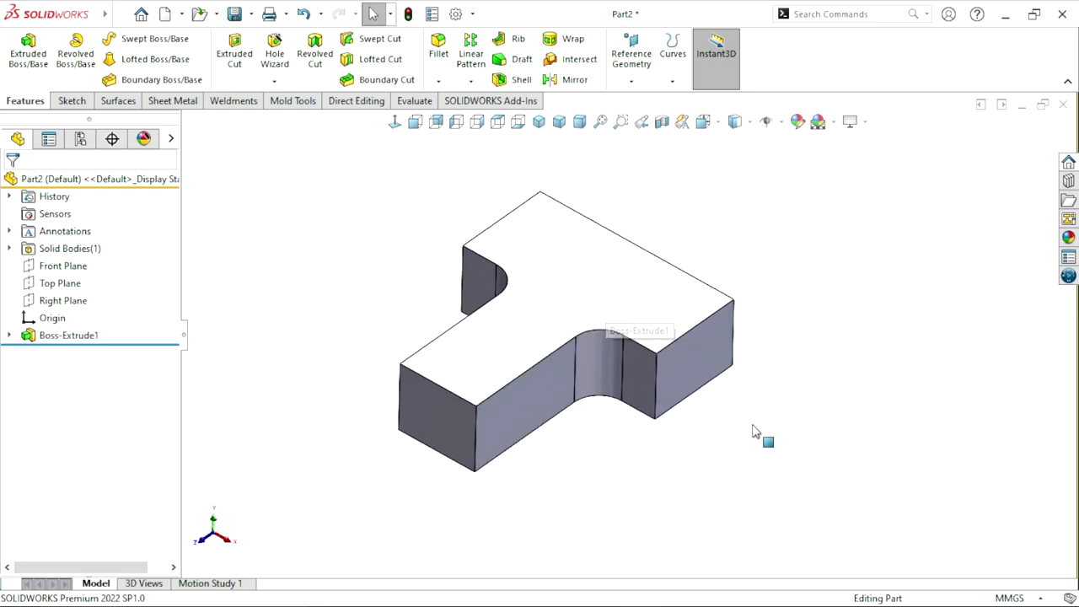
Sketch a closed three-line triangle at the top-left corner on the Right Plane.
{"action": "left_click", "coordinate": [66, 297]}
{"action": "left_click", "coordinate": [80, 274]}
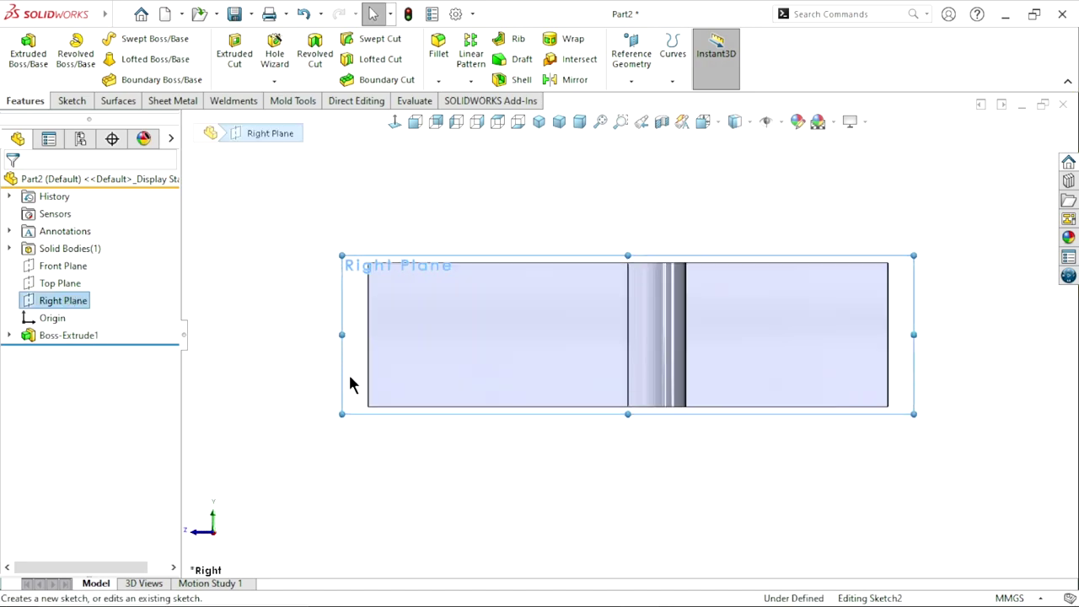
{"action": "left_click", "coordinate": [101, 41]}
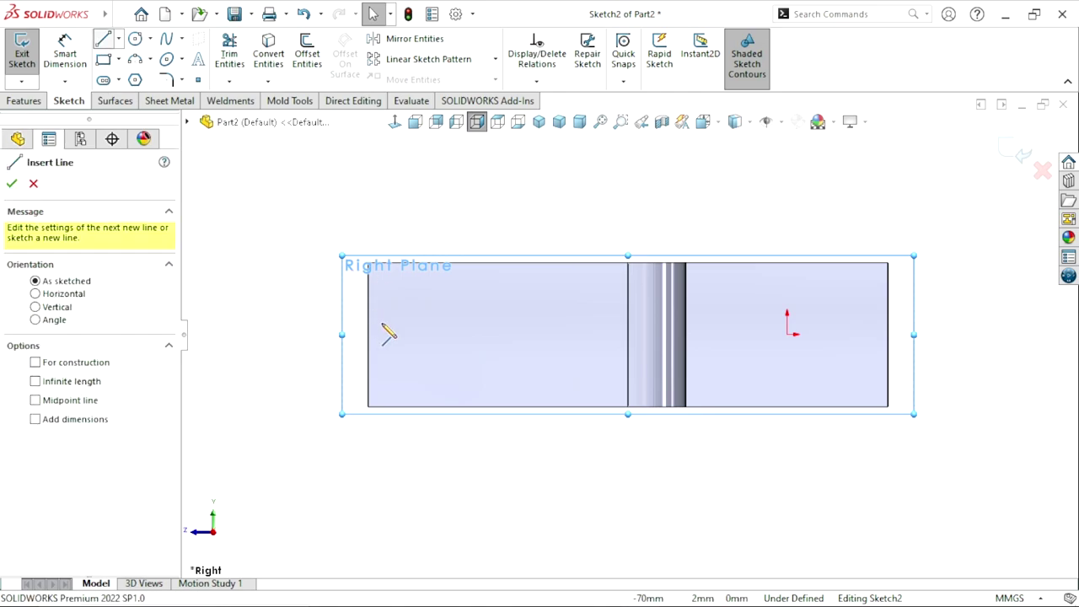
{"action": "left_click_drag", "start_coordinate": [367, 320], "coordinate": [568, 263]}
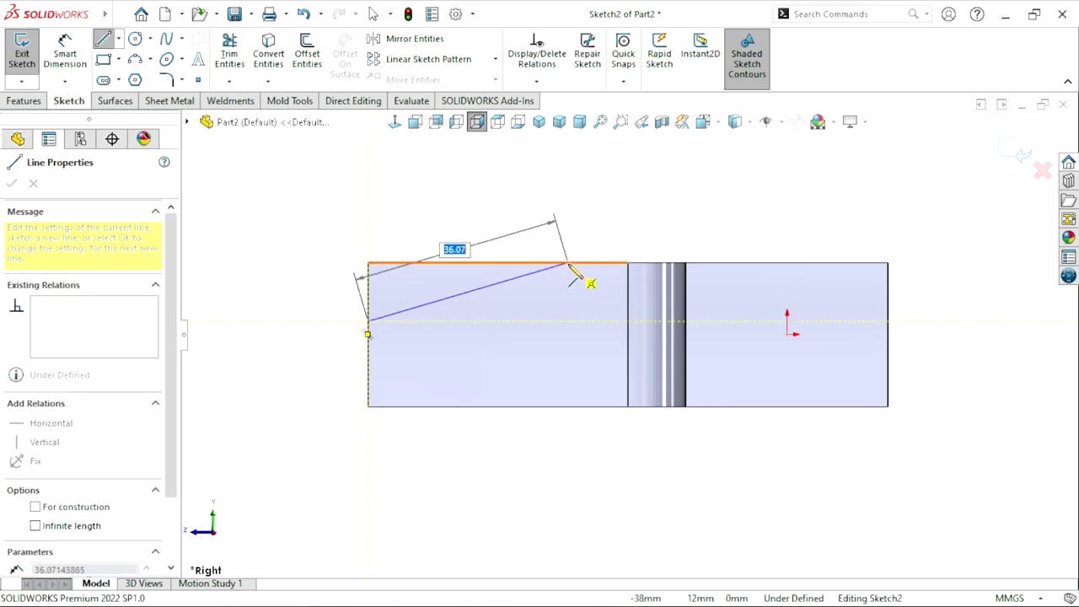
{"action": "left_click", "coordinate": [367, 264]}
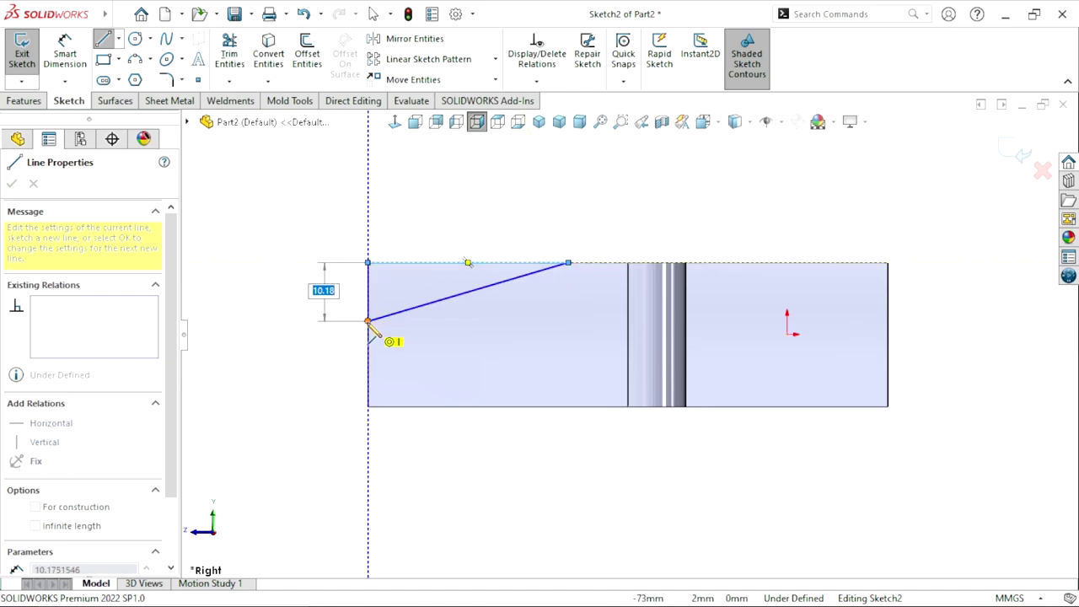
{"action": "left_click", "coordinate": [367, 322]}
{"action": "right_click", "coordinate": [267, 280]}
{"action": "left_click", "coordinate": [282, 290]}
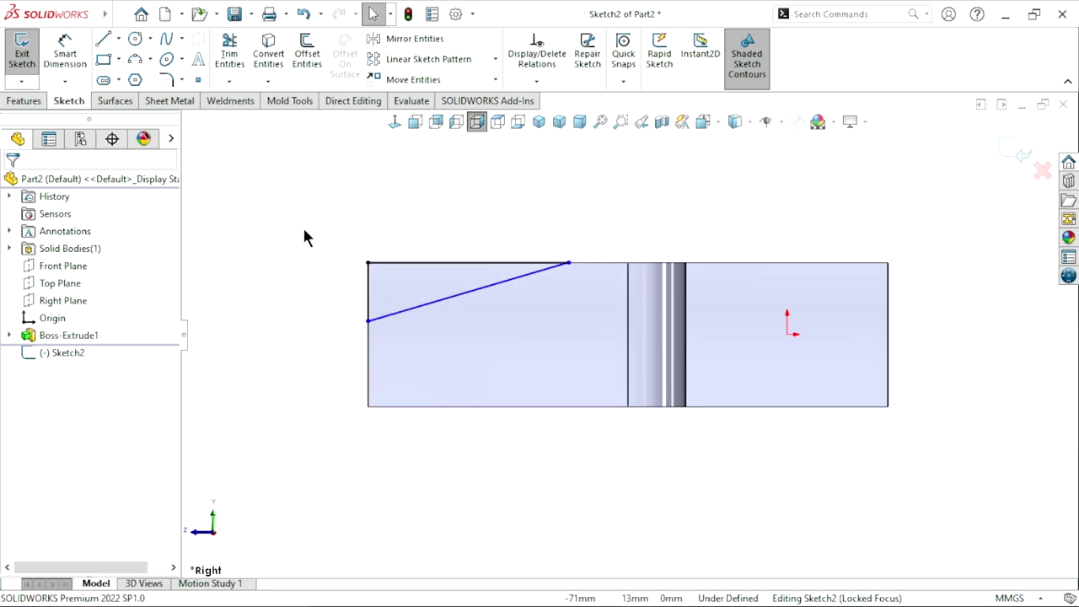
Dimension the triangle's top edge to 40 mm.
{"action": "left_click", "coordinate": [59, 53]}
{"action": "left_click", "coordinate": [462, 264]}
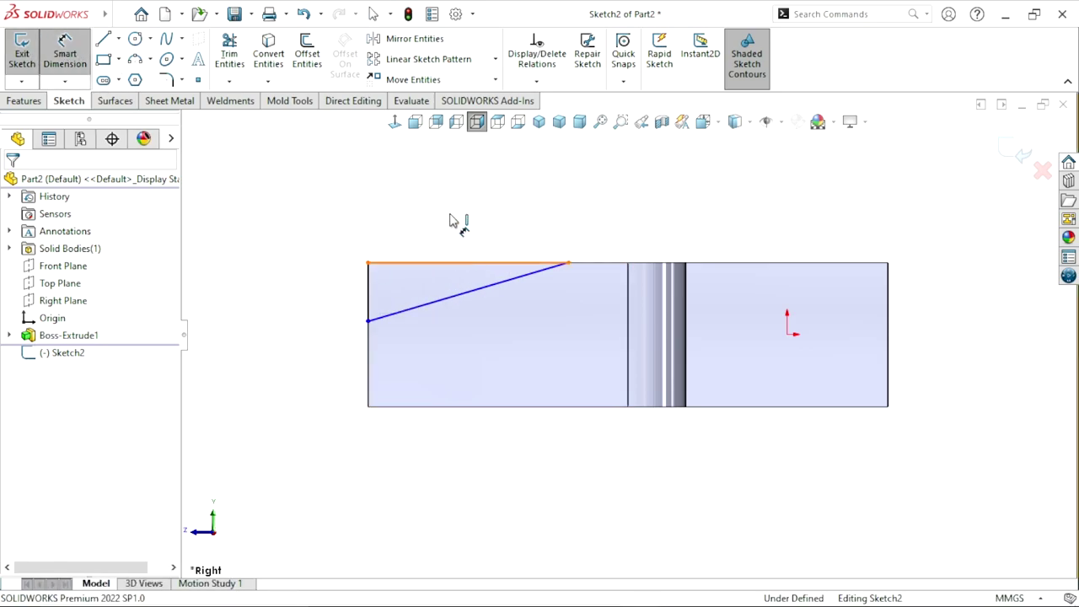
{"action": "left_click", "coordinate": [471, 202]}
{"action": "type", "text": "40"}
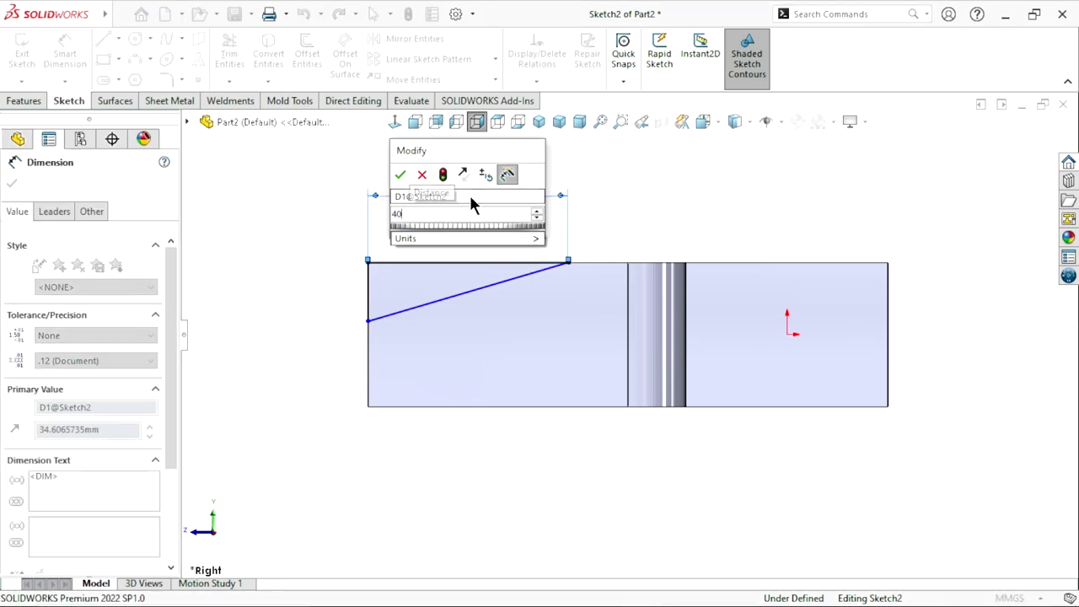
{"action": "key", "text": "Return"}
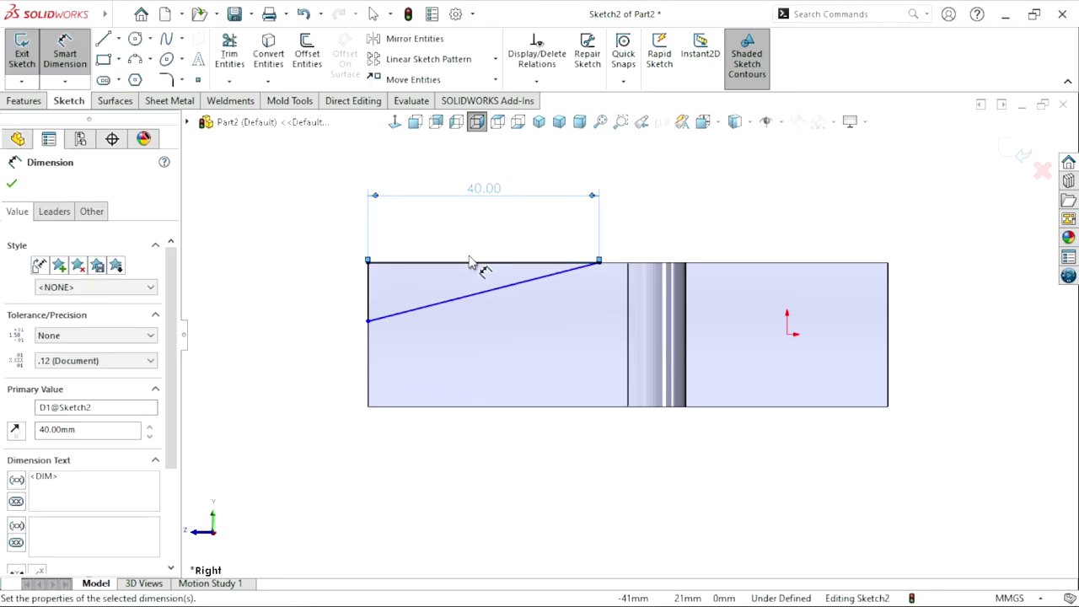
{"action": "left_click", "coordinate": [330, 318]}
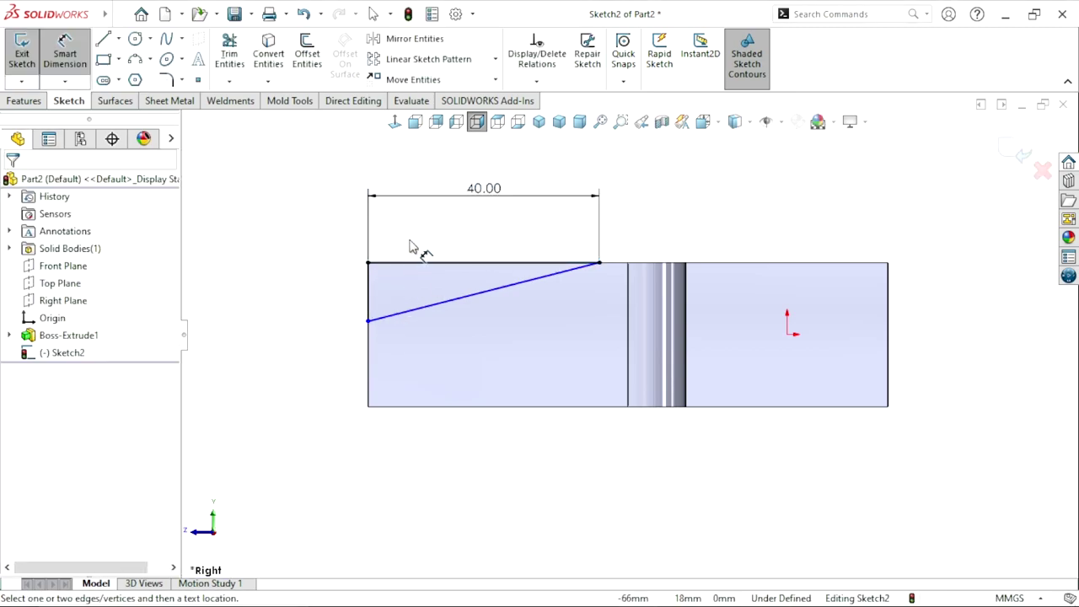
Set an 85° angle between the sloped line and the vertical edge.
{"action": "left_click", "coordinate": [425, 312]}
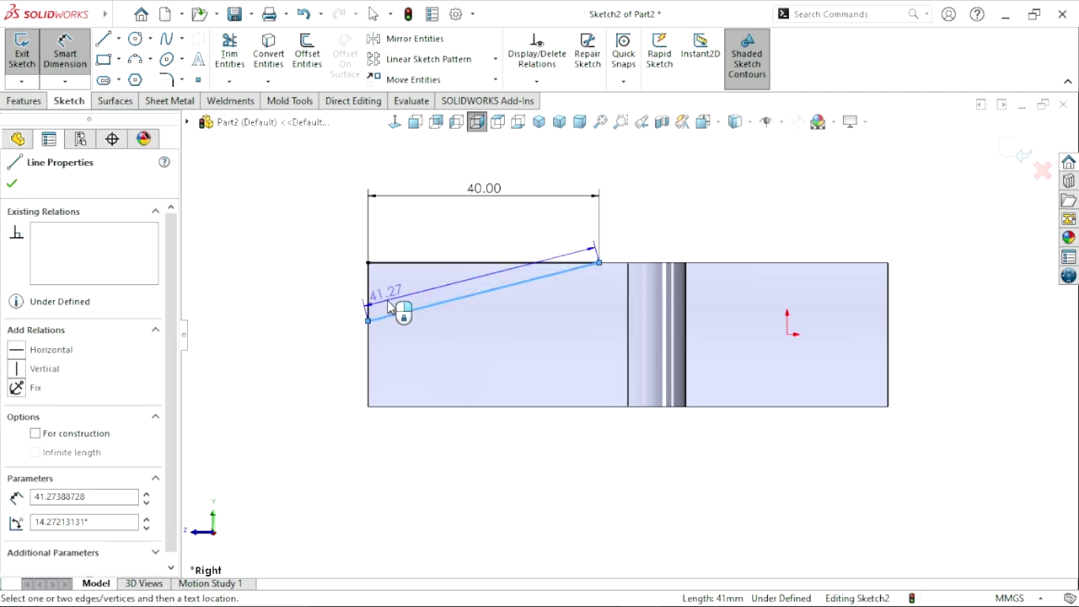
{"action": "left_click", "coordinate": [368, 297]}
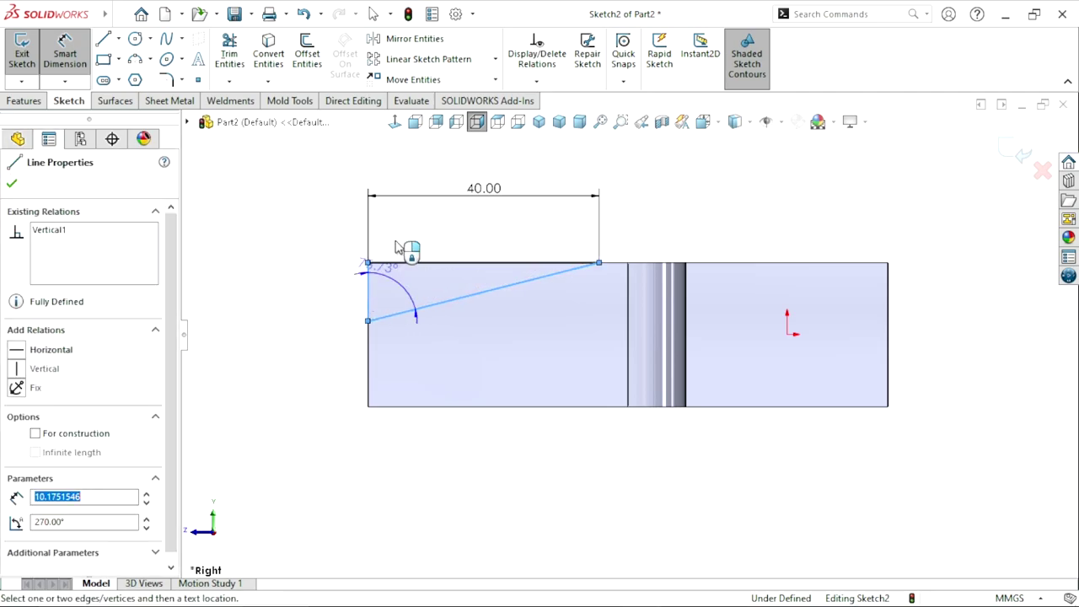
{"action": "left_click", "coordinate": [411, 239]}
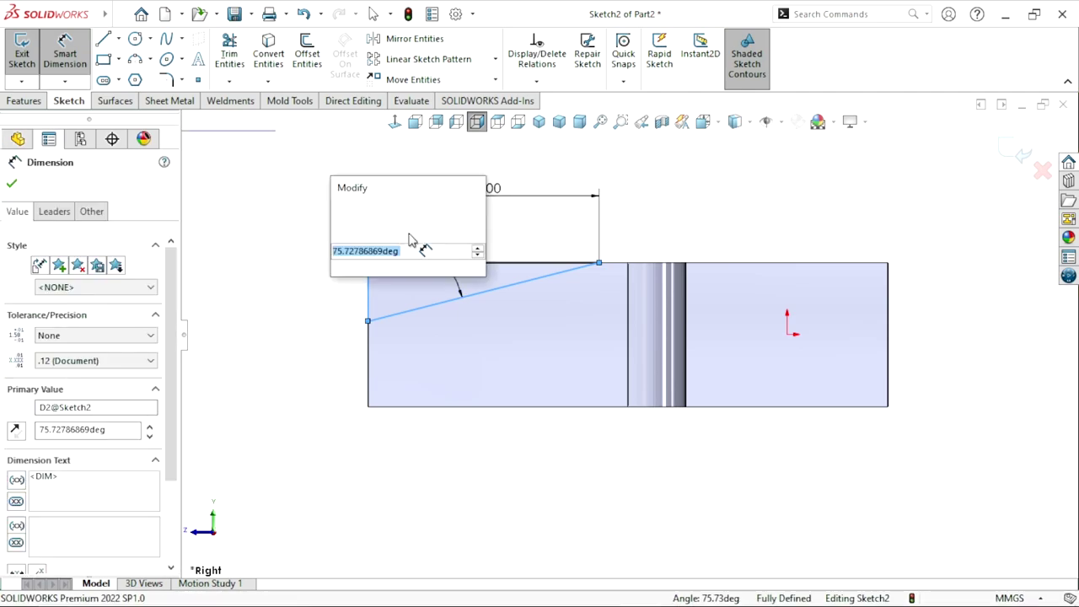
{"action": "type", "text": "85"}
{"action": "key", "text": "Return"}
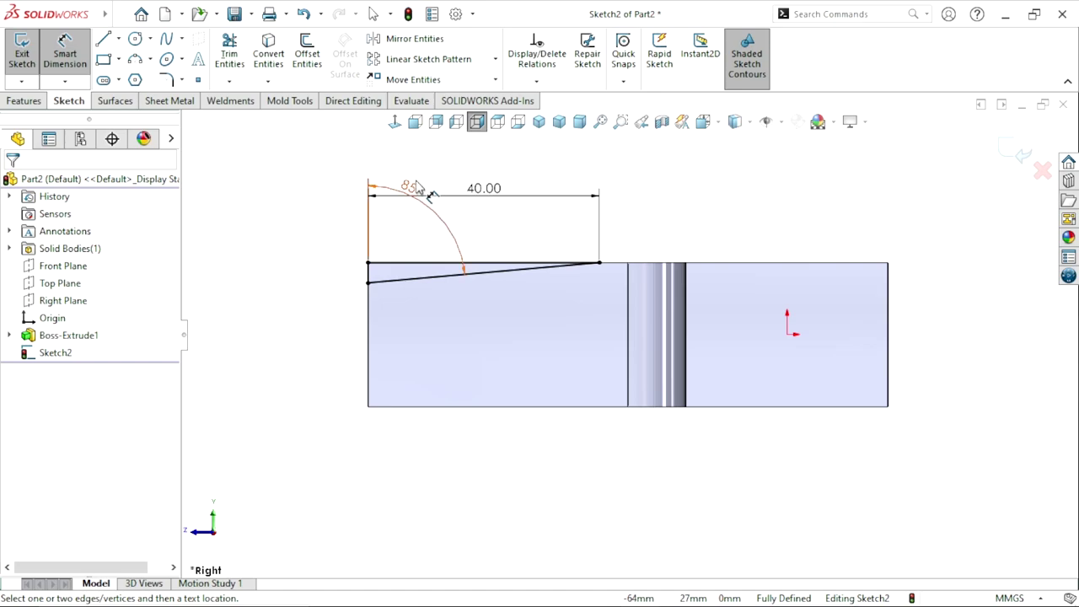
{"action": "left_click", "coordinate": [445, 218]}
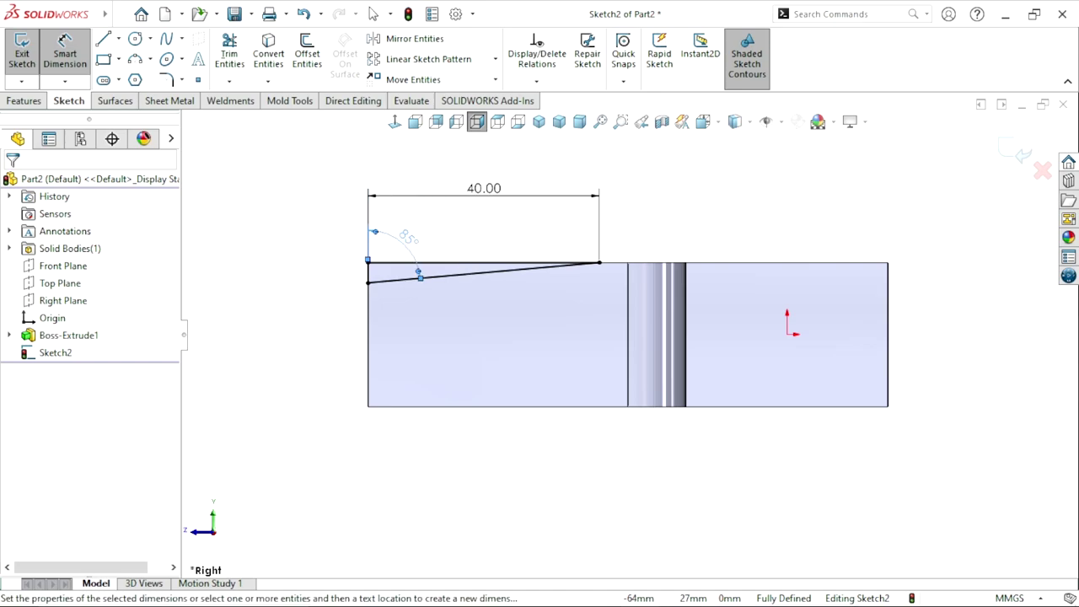
{"action": "scroll", "coordinate": [626, 341], "scroll_direction": "up", "scroll_amount": 2}
{"action": "scroll", "coordinate": [737, 325], "scroll_direction": "down", "scroll_amount": 1}
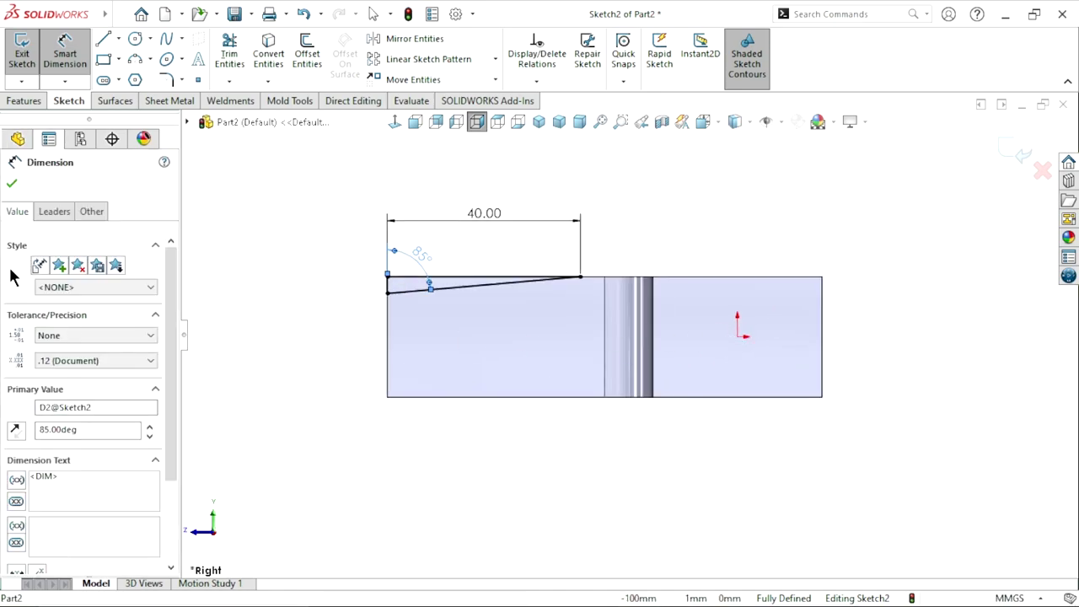
{"action": "left_click", "coordinate": [12, 183]}
{"action": "left_click", "coordinate": [30, 102]}
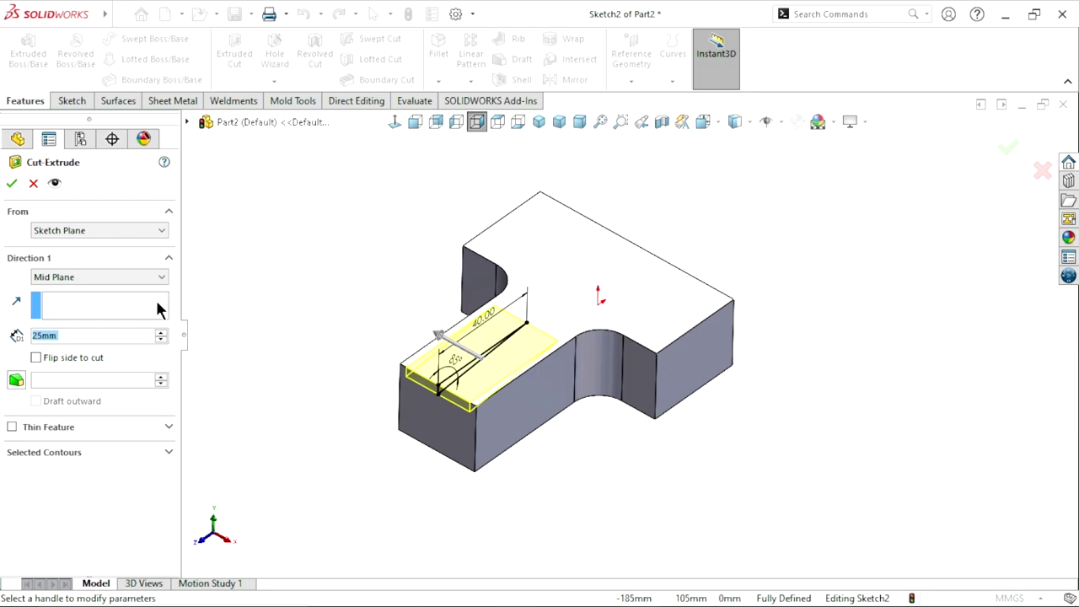
Extrude-cut the triangular profile Through All - Both so the stem's top slopes, creating Cut-Extrude1.
{"action": "left_click", "coordinate": [98, 277]}
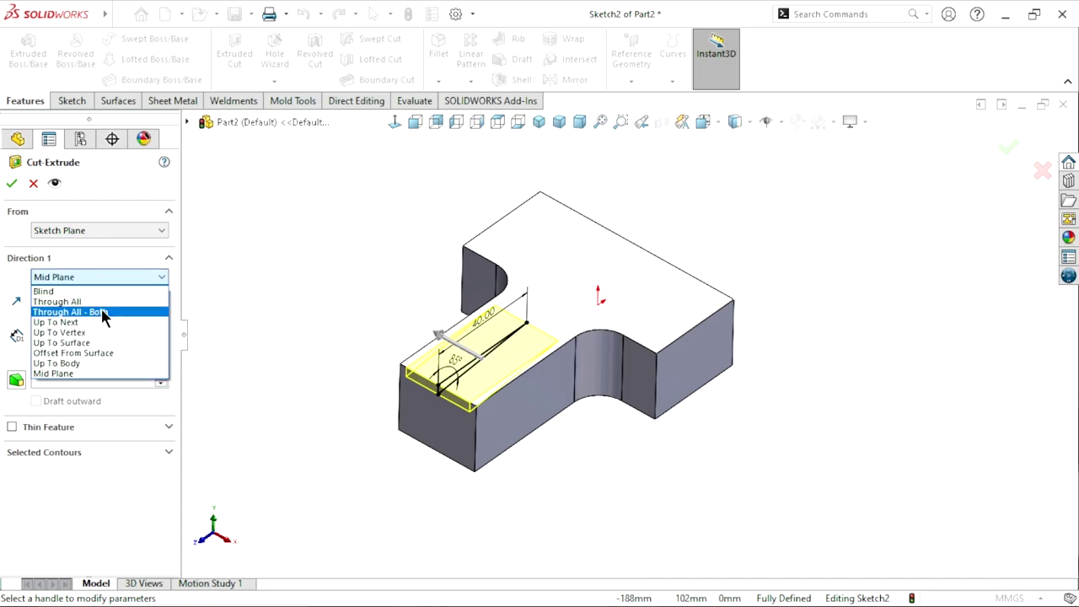
{"action": "left_click", "coordinate": [101, 309]}
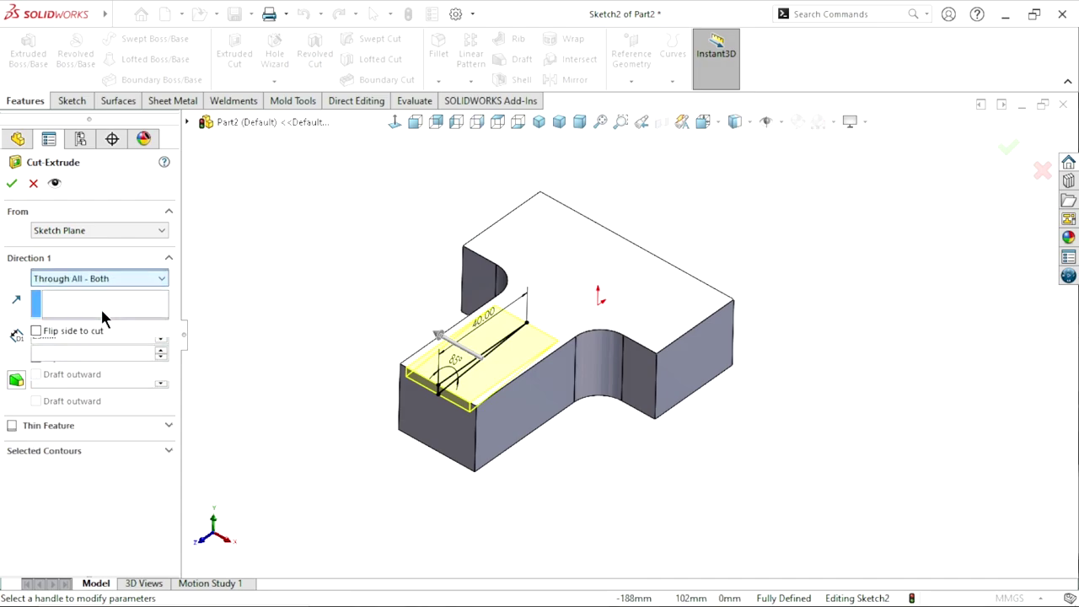
{"action": "left_click", "coordinate": [7, 184]}
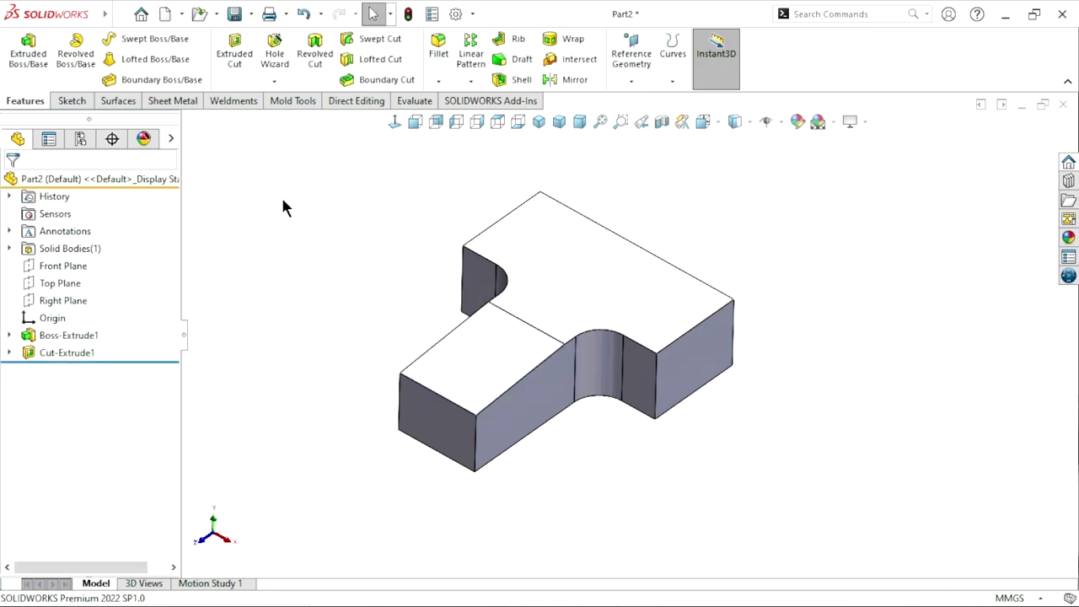
{"action": "scroll", "coordinate": [583, 352], "scroll_direction": "up", "scroll_amount": 3}
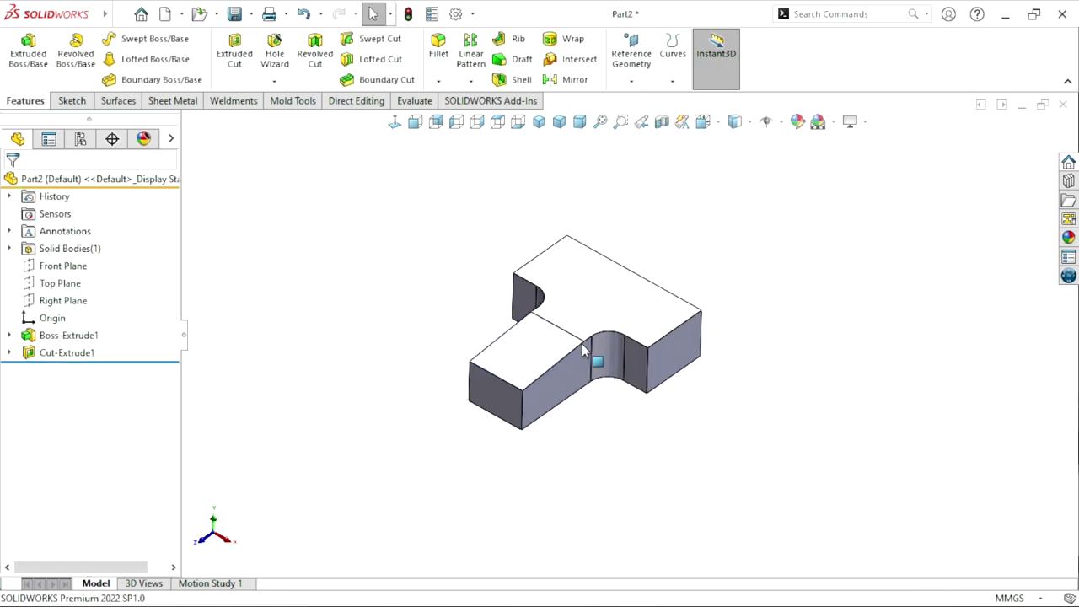
Start a new sketch on the Top Plane.
{"action": "left_click", "coordinate": [59, 286]}
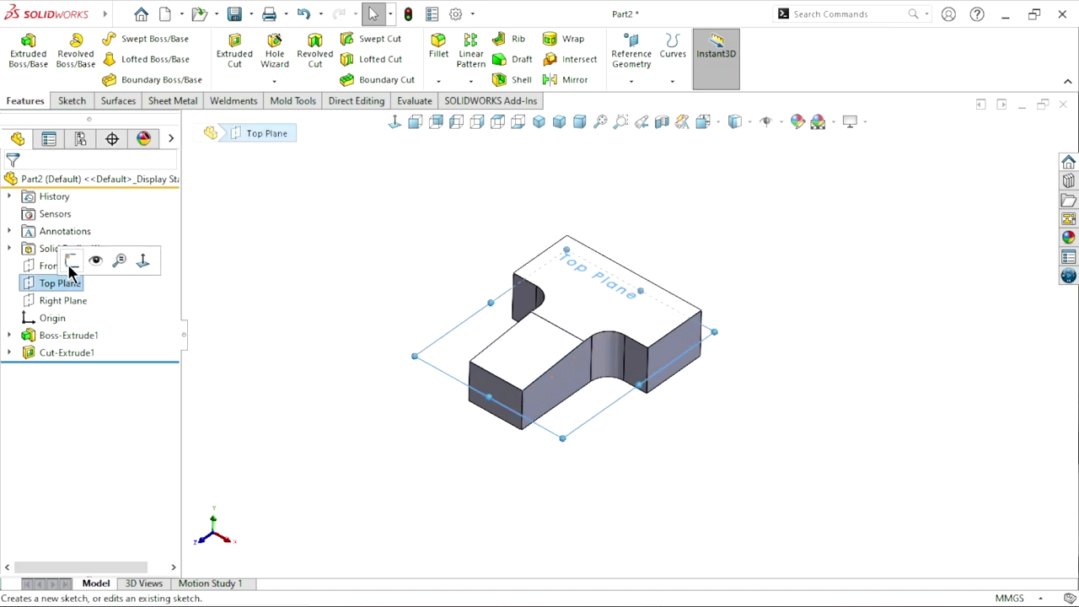
{"action": "left_click", "coordinate": [72, 263]}
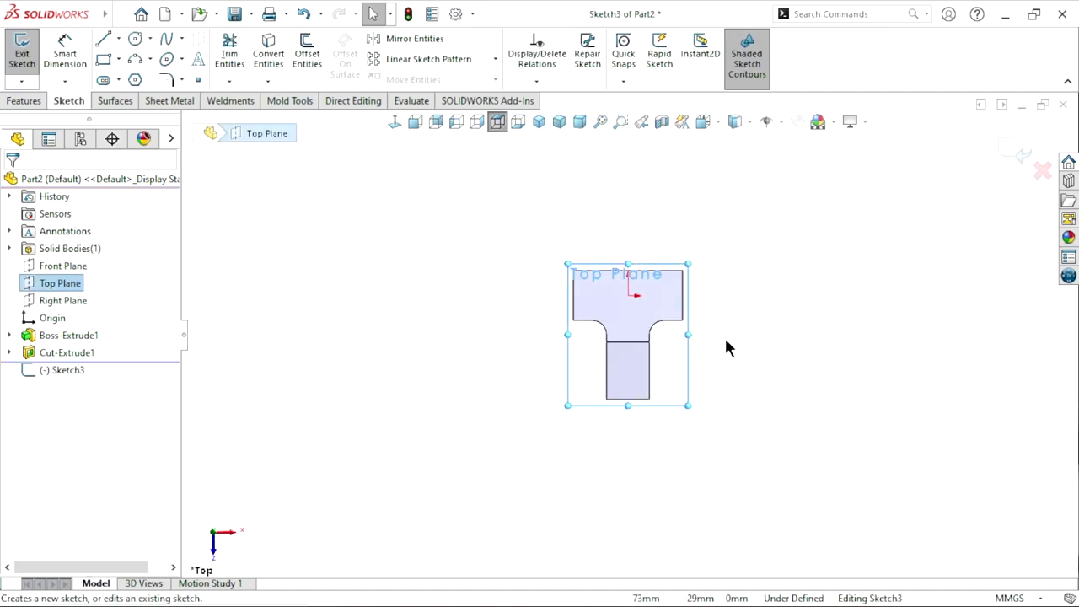
{"action": "scroll", "coordinate": [729, 348], "scroll_direction": "down", "scroll_amount": 5}
{"action": "left_click", "coordinate": [744, 349]}
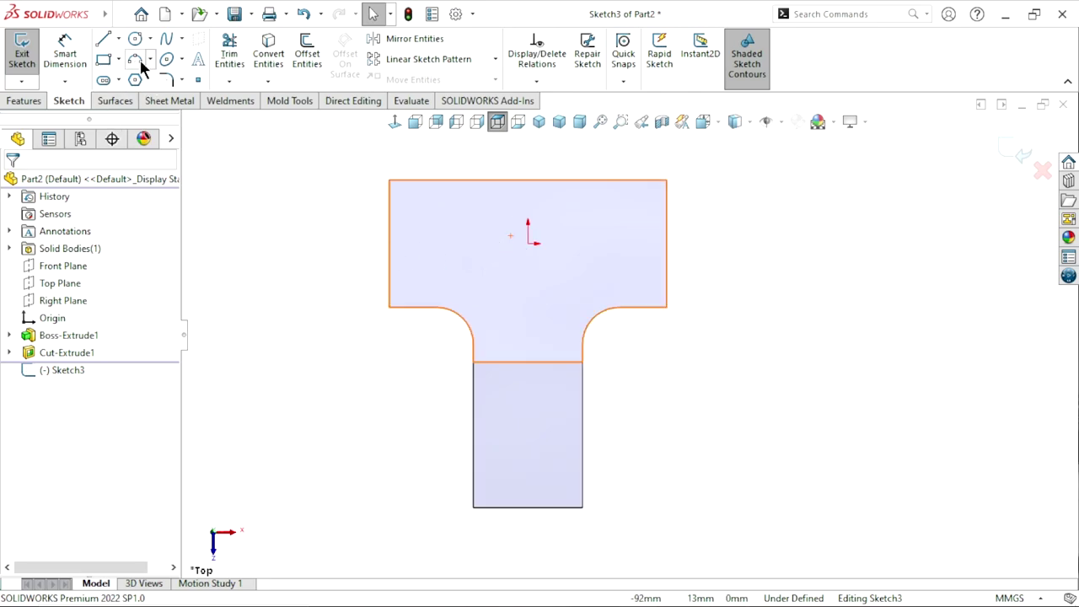
Draw the closed dovetail outline: top edge, two slanted sides and a bottom edge.
{"action": "left_click", "coordinate": [103, 40]}
{"action": "left_click", "coordinate": [527, 180]}
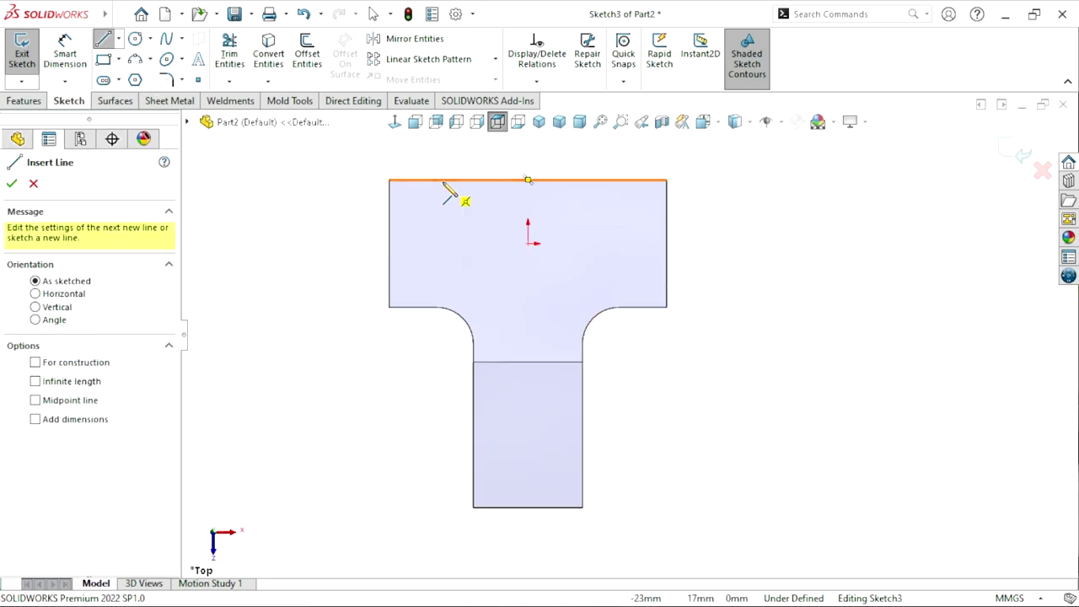
{"action": "left_click", "coordinate": [421, 214]}
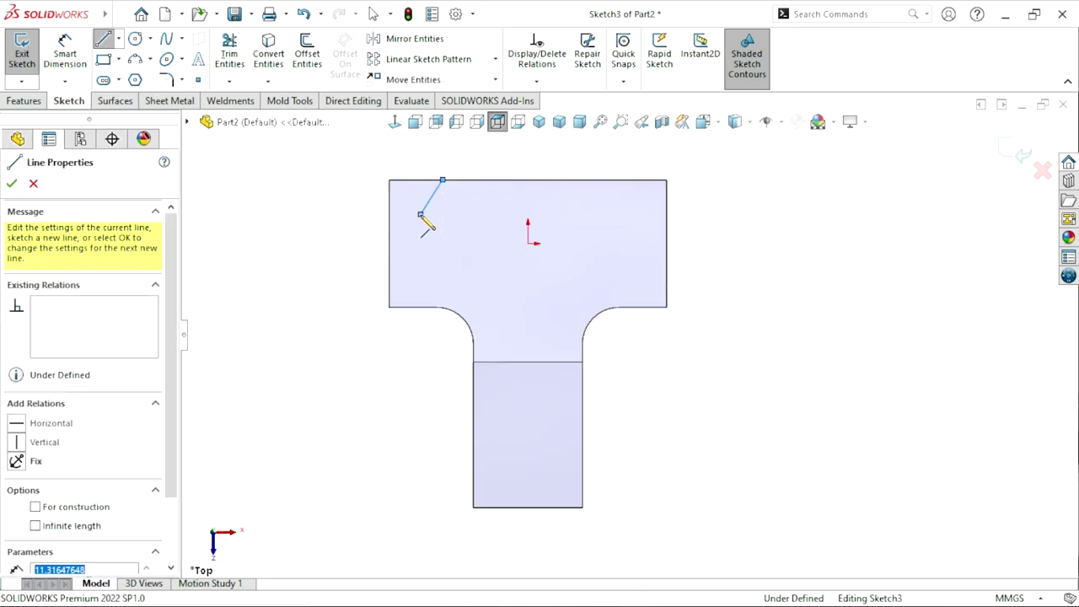
{"action": "left_click", "coordinate": [620, 214]}
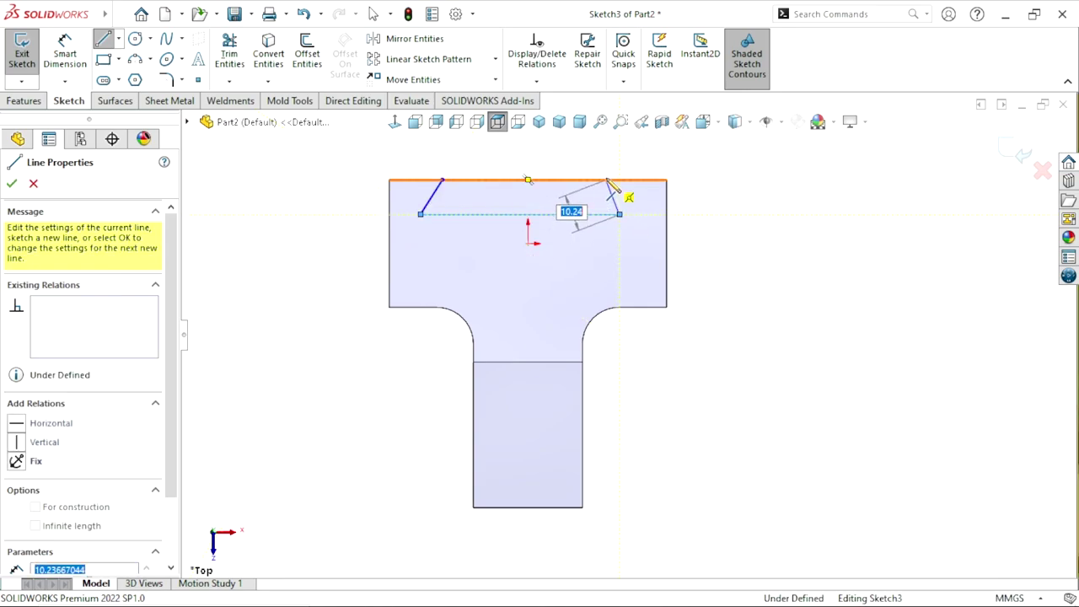
{"action": "left_click", "coordinate": [606, 180]}
{"action": "left_click", "coordinate": [443, 179]}
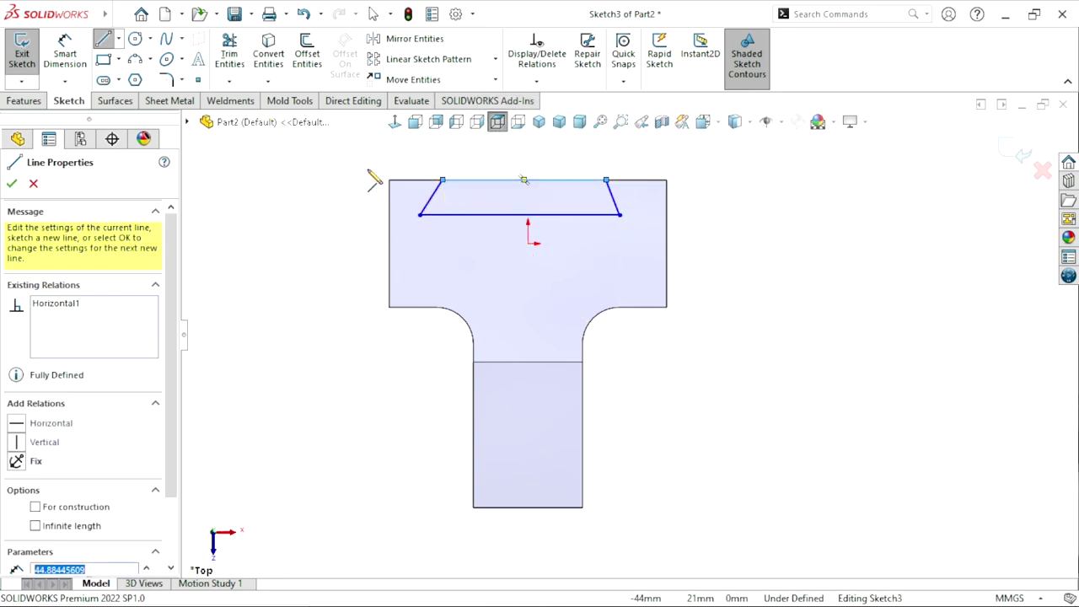
{"action": "right_click", "coordinate": [368, 171]}
{"action": "left_click", "coordinate": [386, 182]}
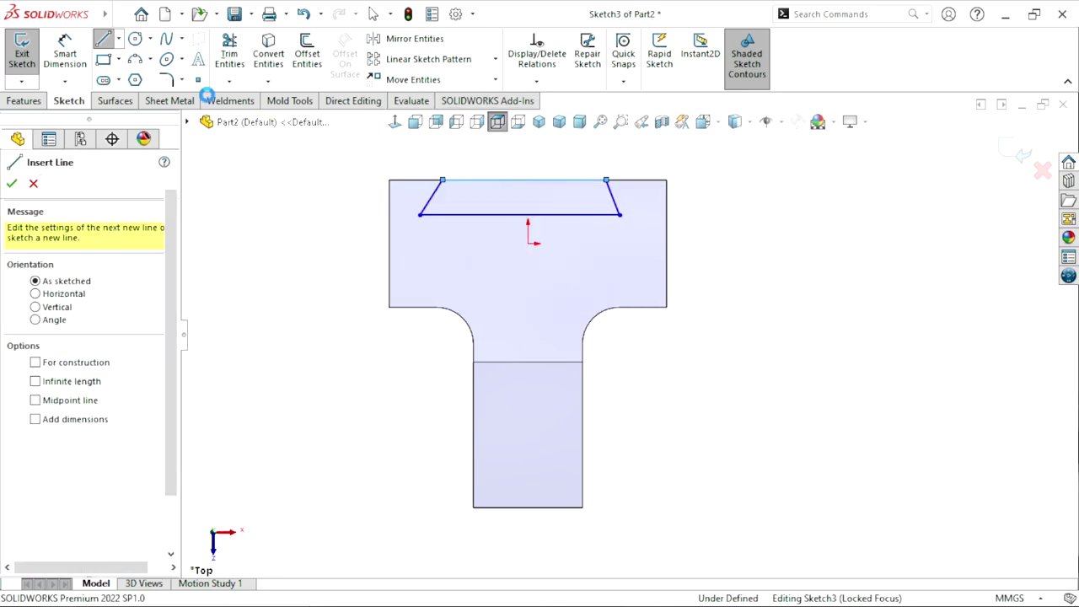
Add a vertical centerline from the origin up past the top edge.
{"action": "left_click", "coordinate": [121, 39]}
{"action": "left_click", "coordinate": [131, 78]}
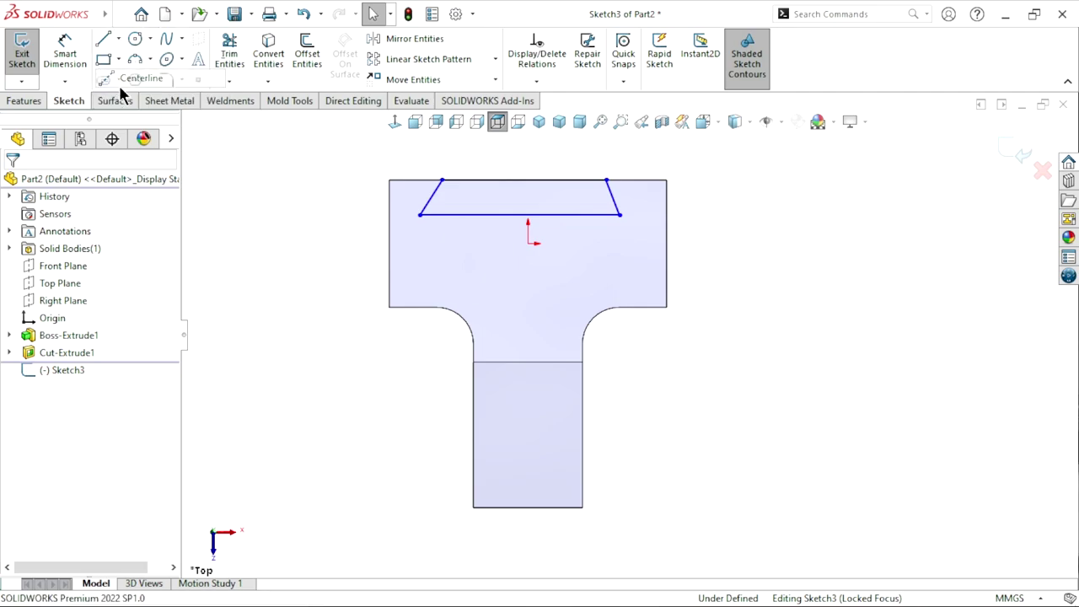
{"action": "left_click", "coordinate": [528, 244]}
{"action": "left_click", "coordinate": [527, 150]}
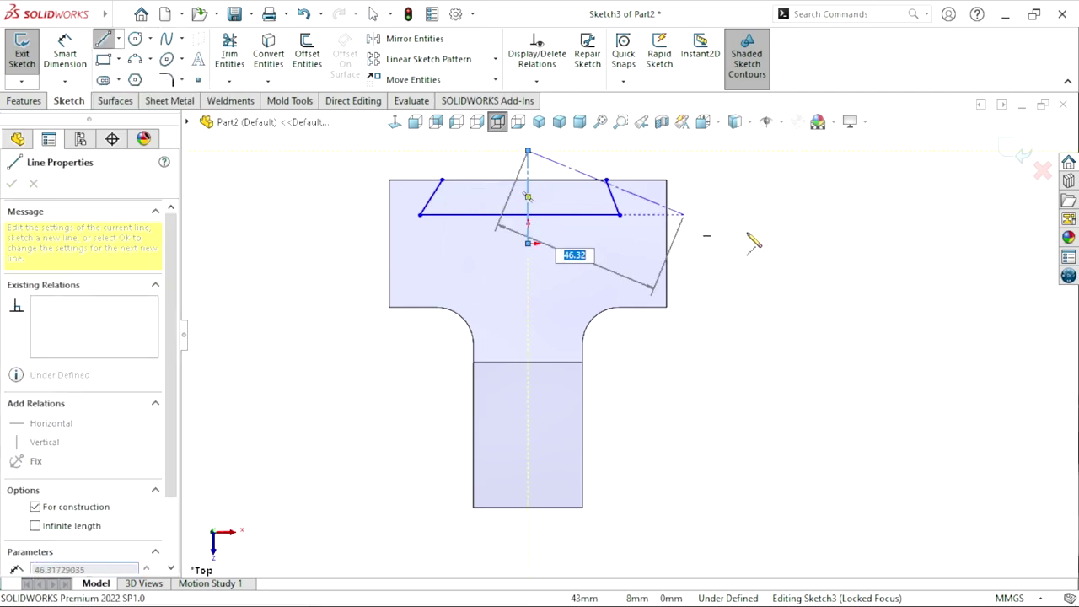
{"action": "right_click", "coordinate": [771, 253]}
{"action": "left_click", "coordinate": [775, 248]}
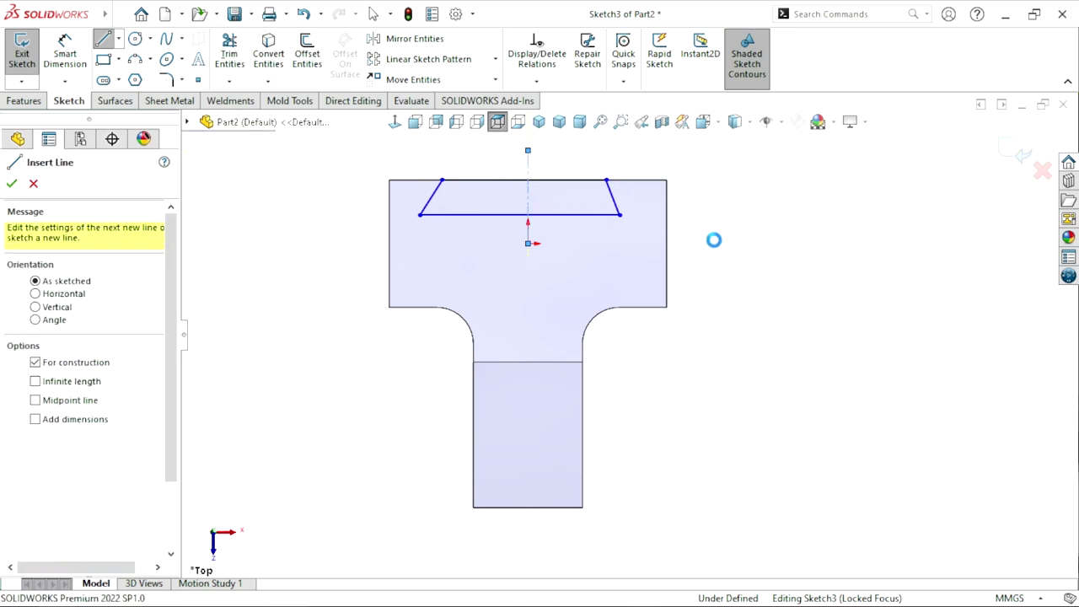
Make the two slanted sides of the dovetail equal in length.
{"action": "left_click", "coordinate": [616, 211]}
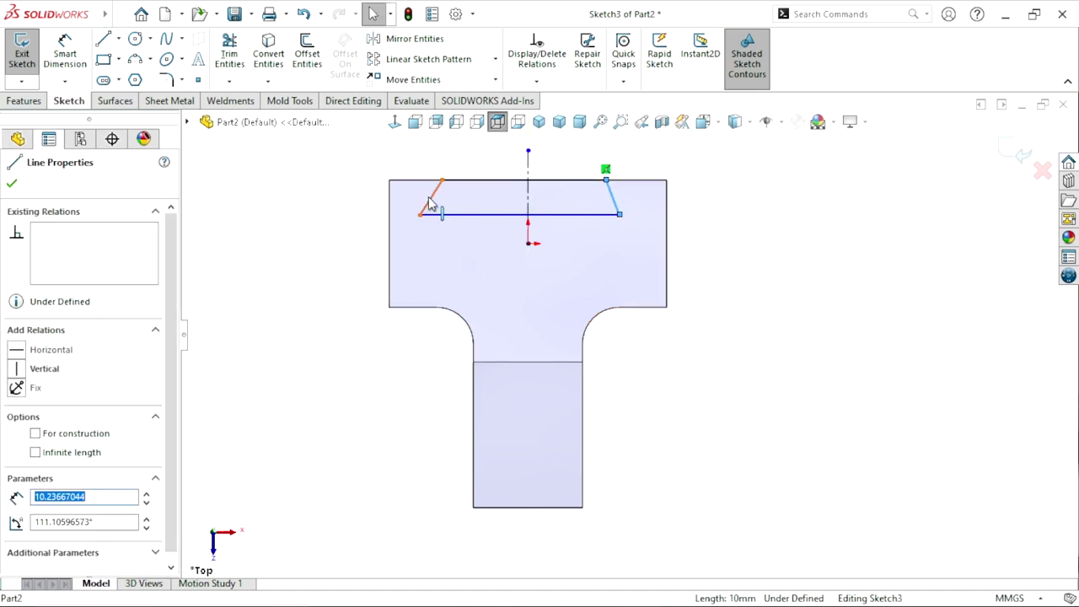
{"action": "left_click", "coordinate": [450, 200], "text": "ctrl"}
{"action": "left_click", "coordinate": [595, 147]}
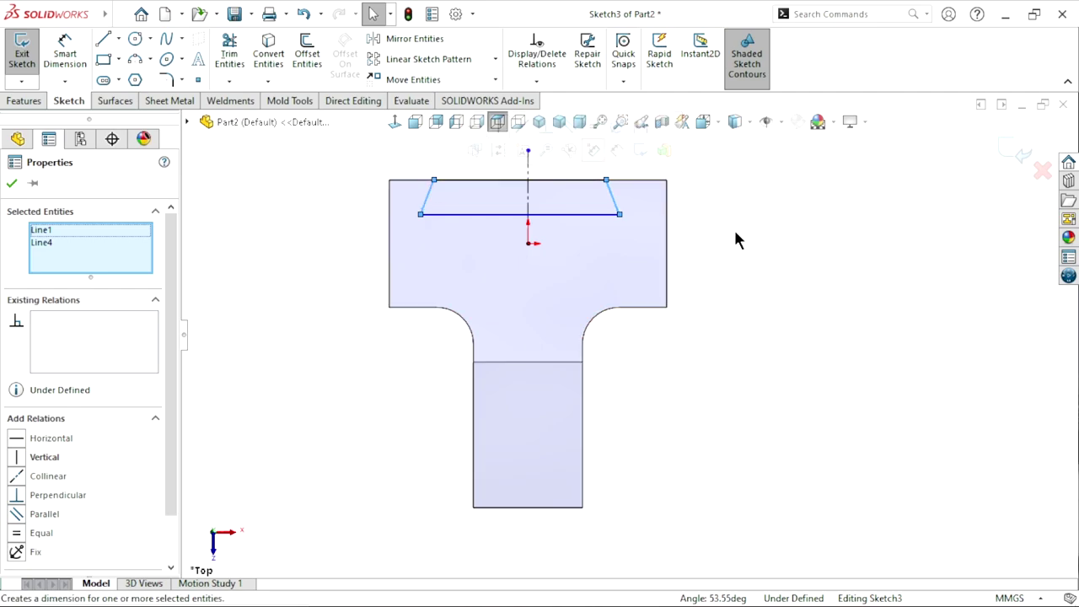
{"action": "left_click", "coordinate": [811, 301]}
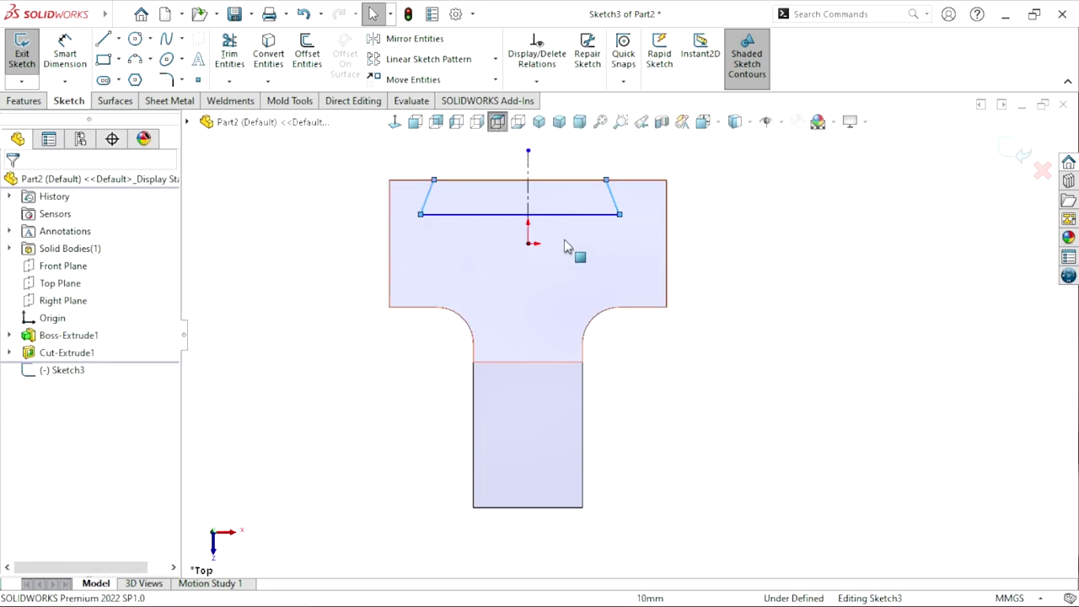
Make the slanted sides symmetric about the vertical centerline.
{"action": "left_click", "coordinate": [616, 204]}
{"action": "left_click", "coordinate": [429, 199], "text": "ctrl"}
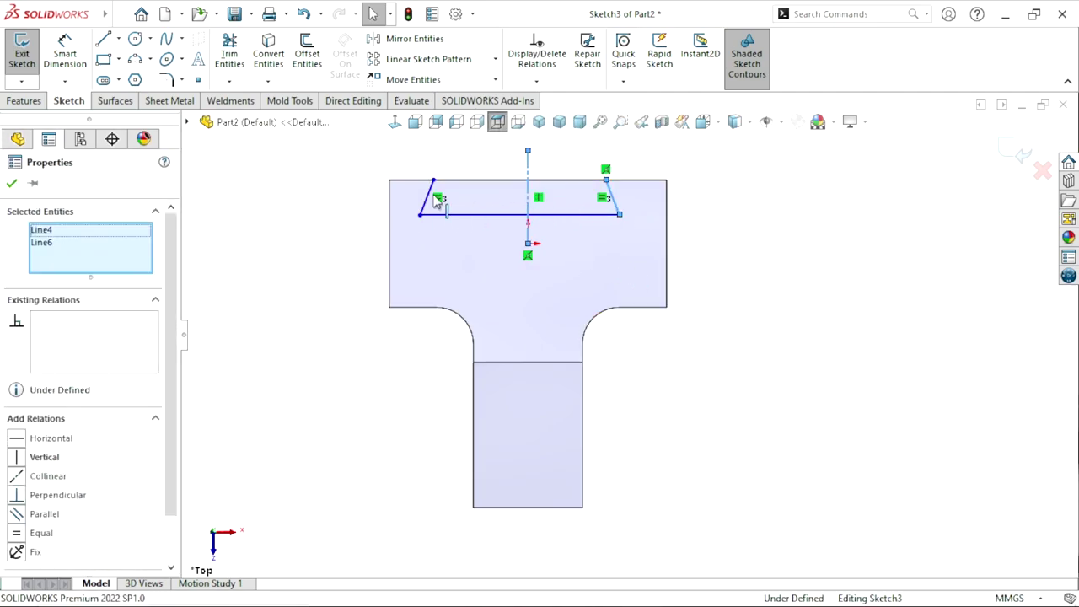
{"action": "left_click", "coordinate": [440, 213], "text": "ctrl"}
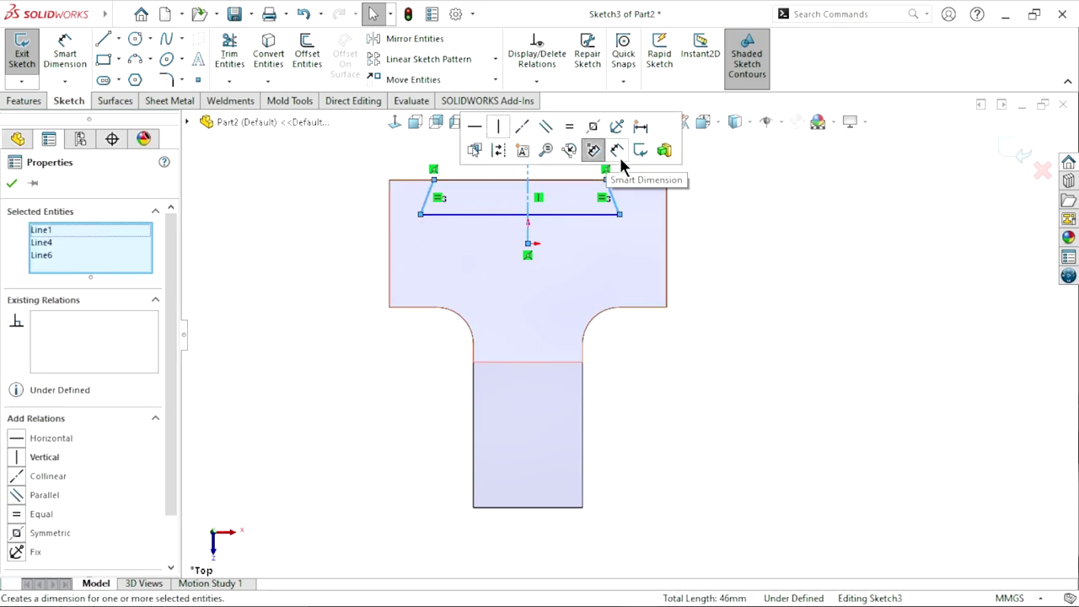
{"action": "left_click", "coordinate": [618, 166]}
{"action": "left_click", "coordinate": [784, 335]}
{"action": "scroll", "coordinate": [696, 369], "scroll_direction": "up", "scroll_amount": 2}
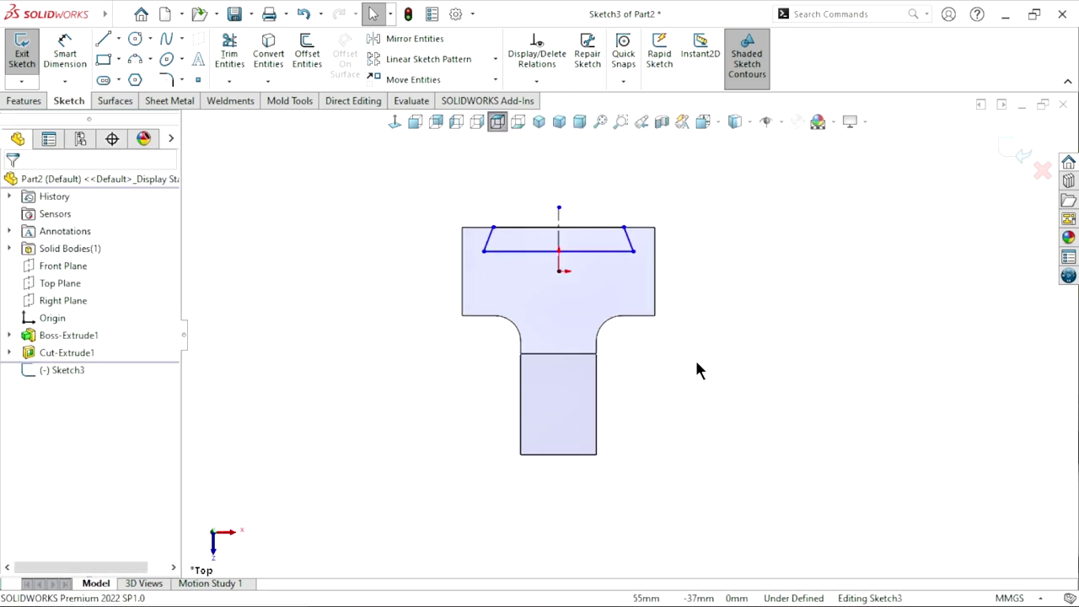
{"action": "scroll", "coordinate": [542, 253], "scroll_direction": "down", "scroll_amount": 1}
{"action": "left_click", "coordinate": [65, 52]}
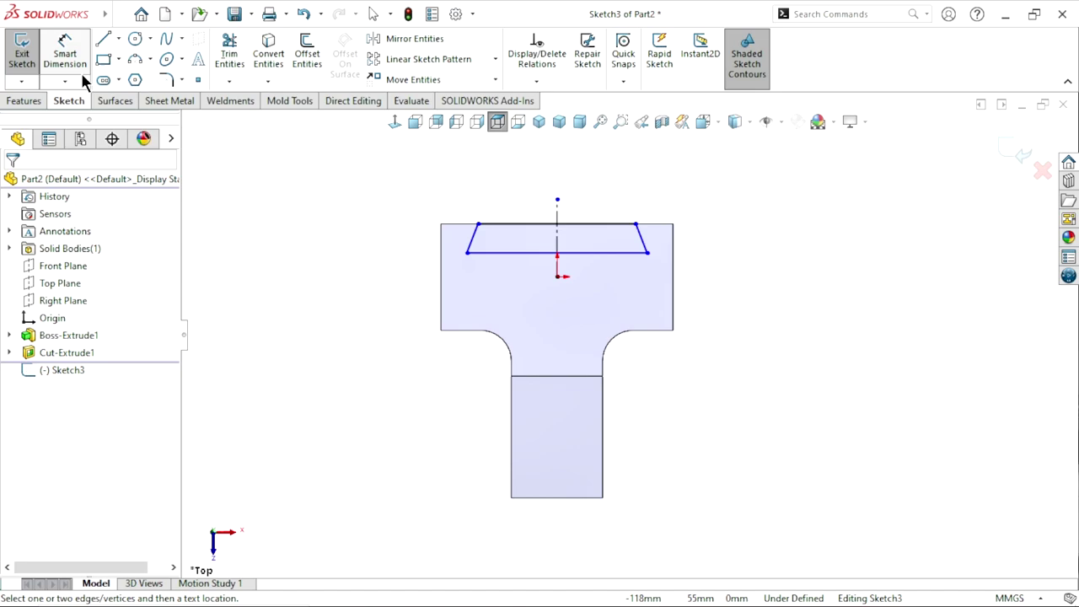
Dimension the dovetail depth to 8 mm and its wide edge to 56.08 mm.
{"action": "left_click", "coordinate": [501, 226]}
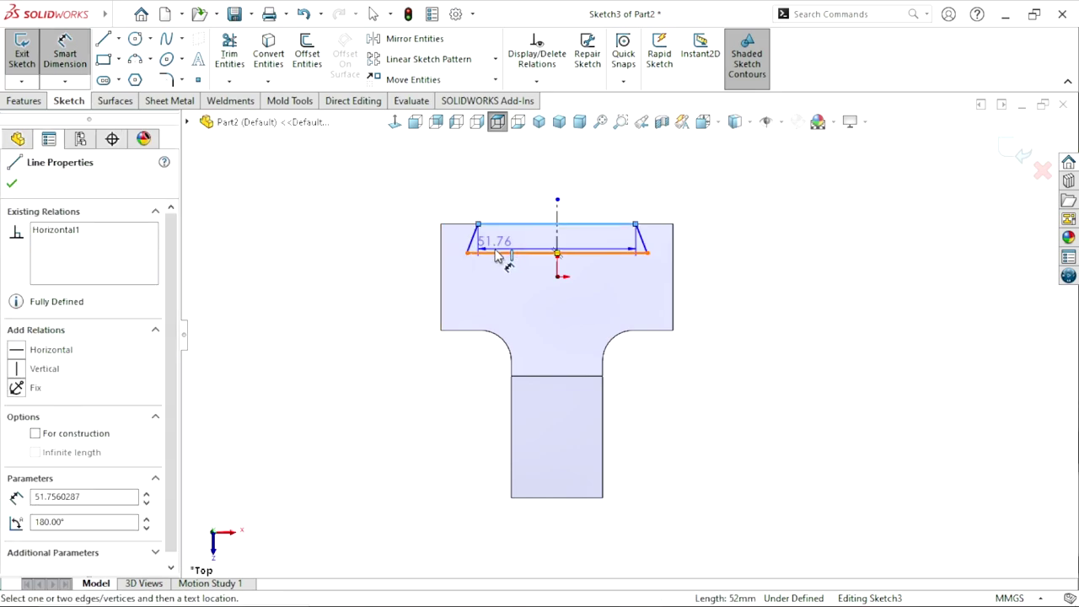
{"action": "left_click", "coordinate": [497, 254]}
{"action": "left_click", "coordinate": [394, 209]}
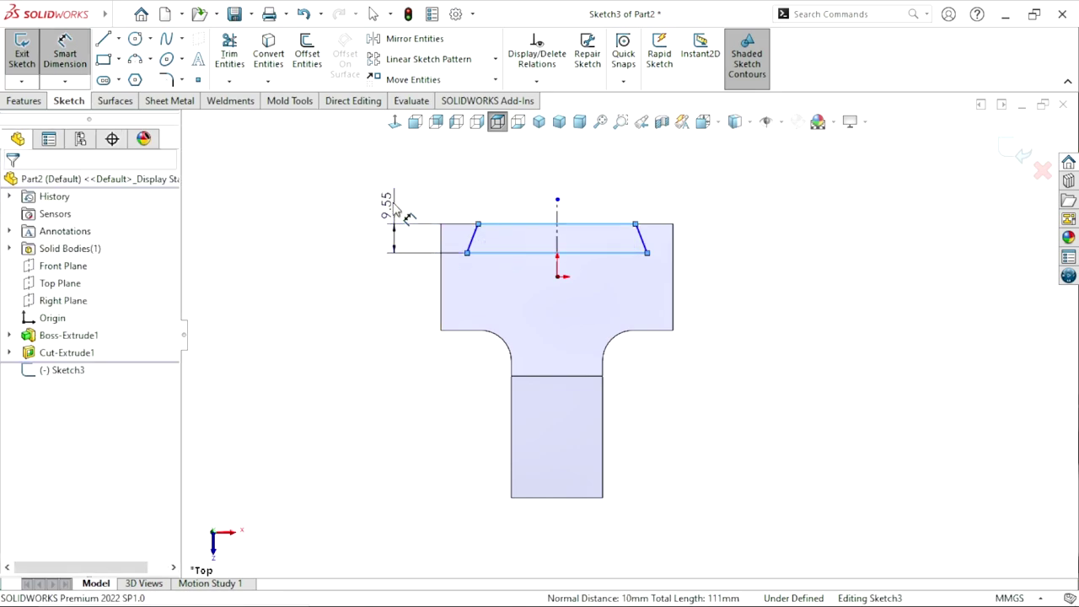
{"action": "type", "text": "8"}
{"action": "key", "text": "Return"}
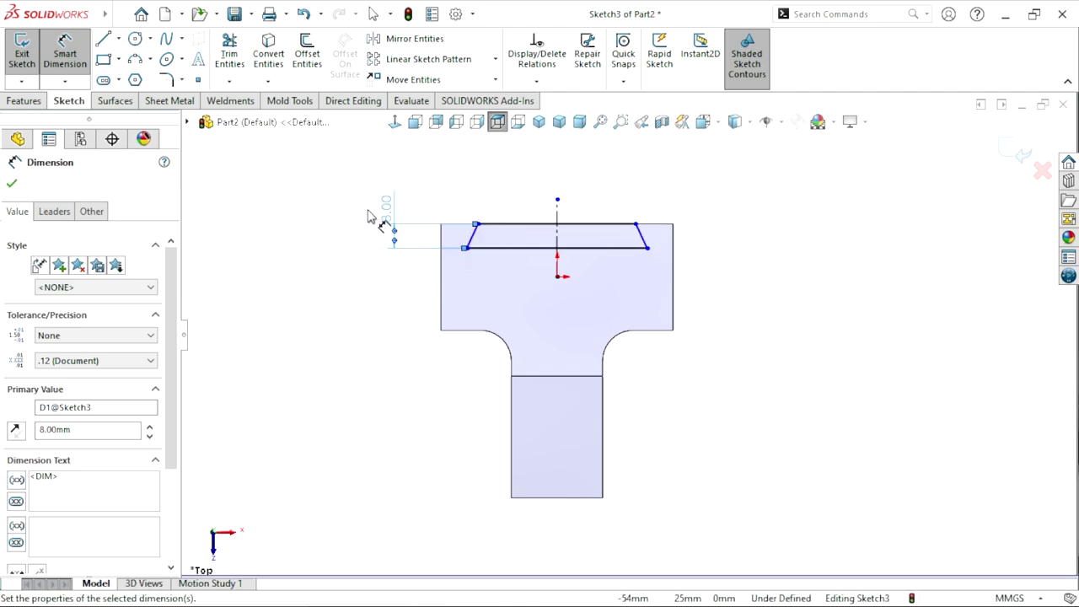
{"action": "middle_click_drag", "start_coordinate": [617, 266], "coordinate": [624, 281], "text": "ctrl"}
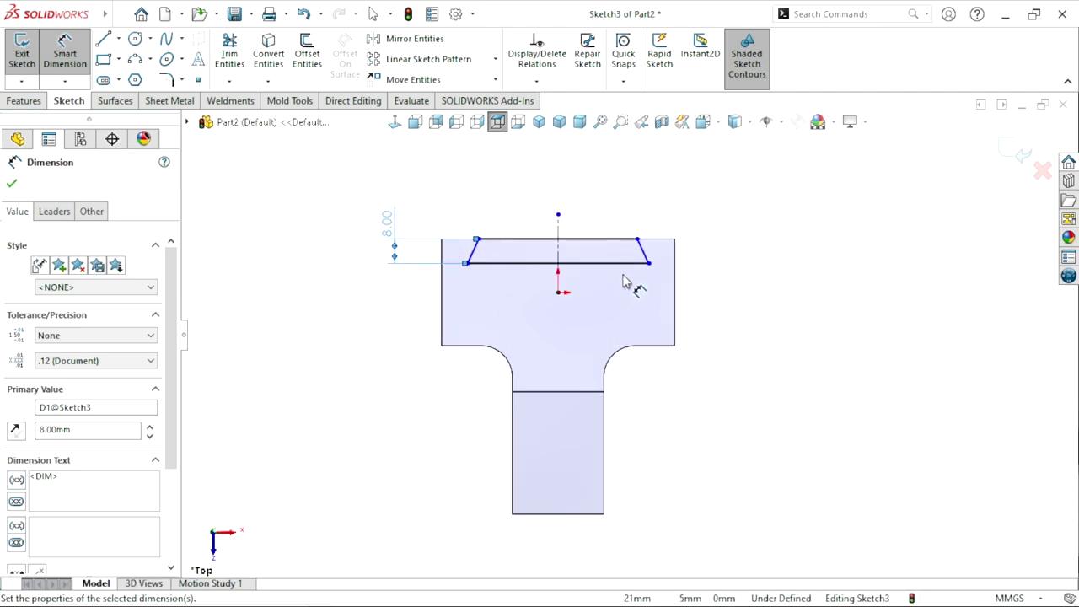
{"action": "left_click", "coordinate": [521, 267]}
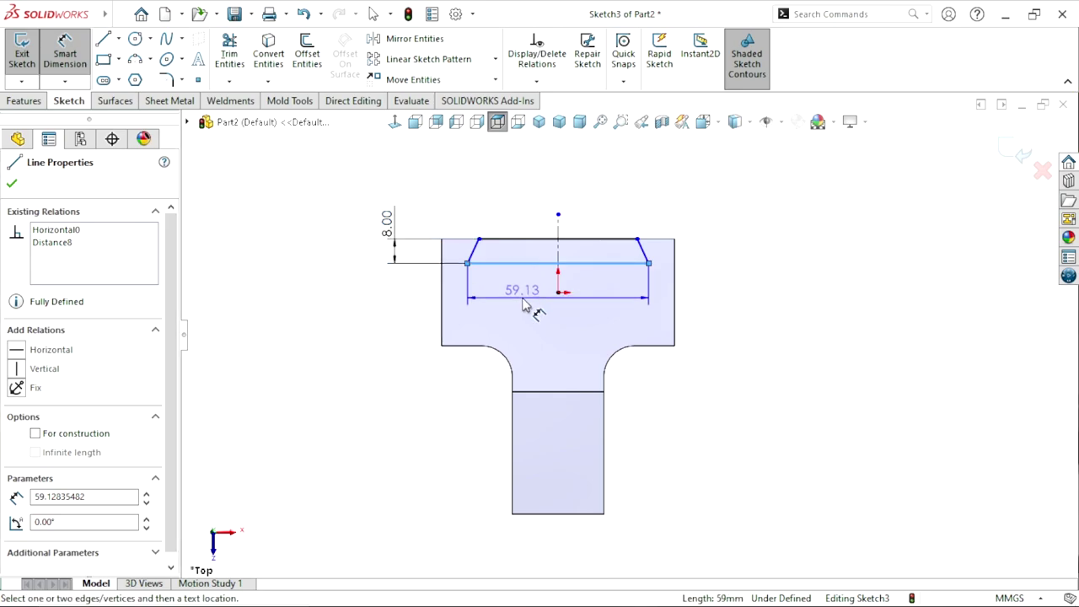
{"action": "left_click", "coordinate": [529, 302]}
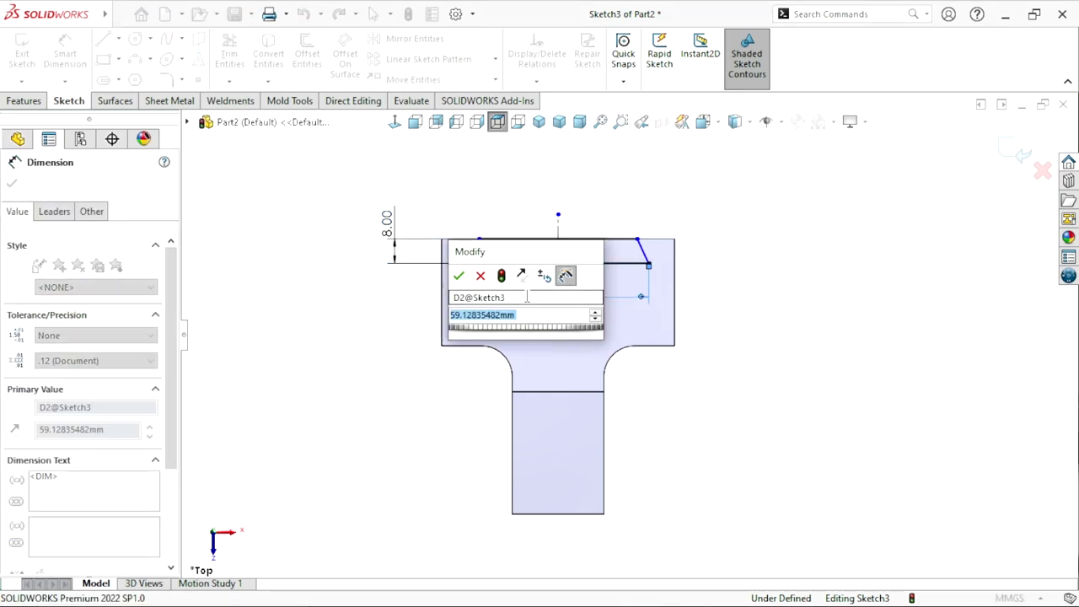
{"action": "type", "text": "56"}
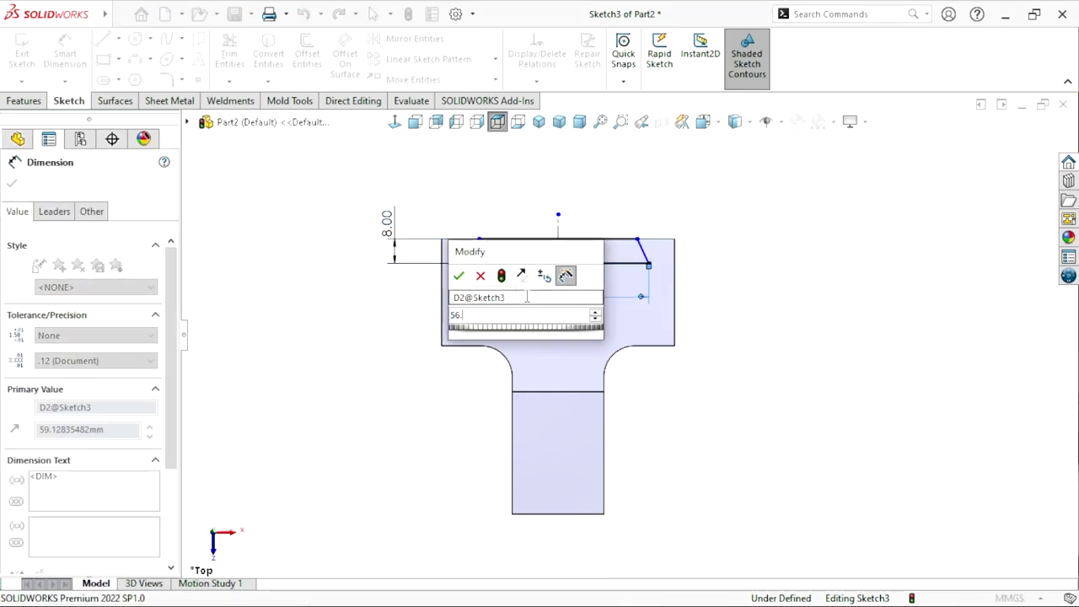
{"action": "type", "text": ".08"}
{"action": "key", "text": "Return"}
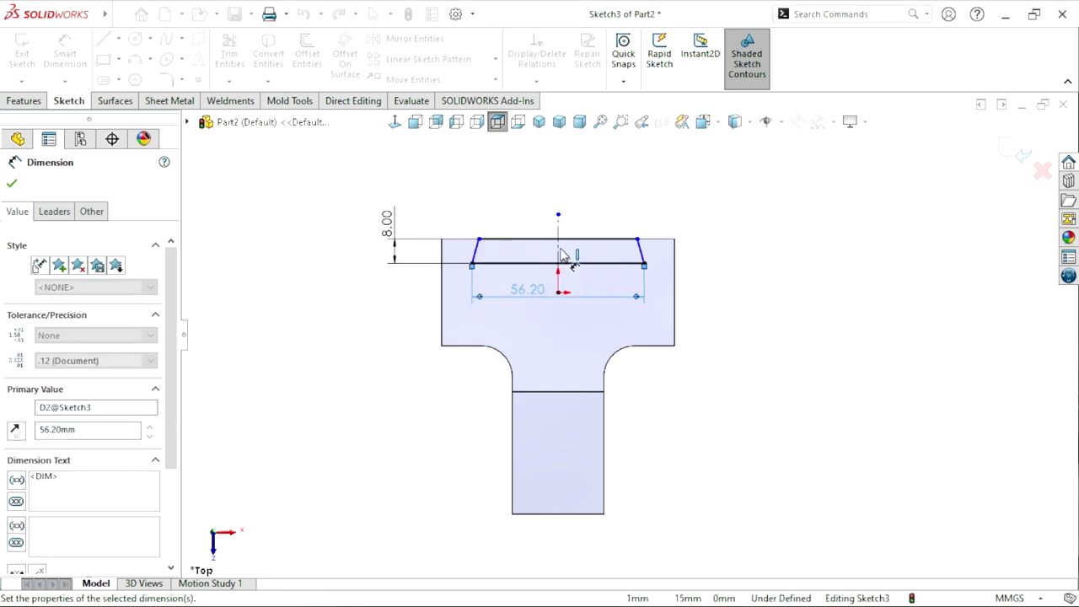
Add a 70° angle dimension between the two slanted sides.
{"action": "scroll", "coordinate": [455, 268], "scroll_direction": "up", "scroll_amount": 3}
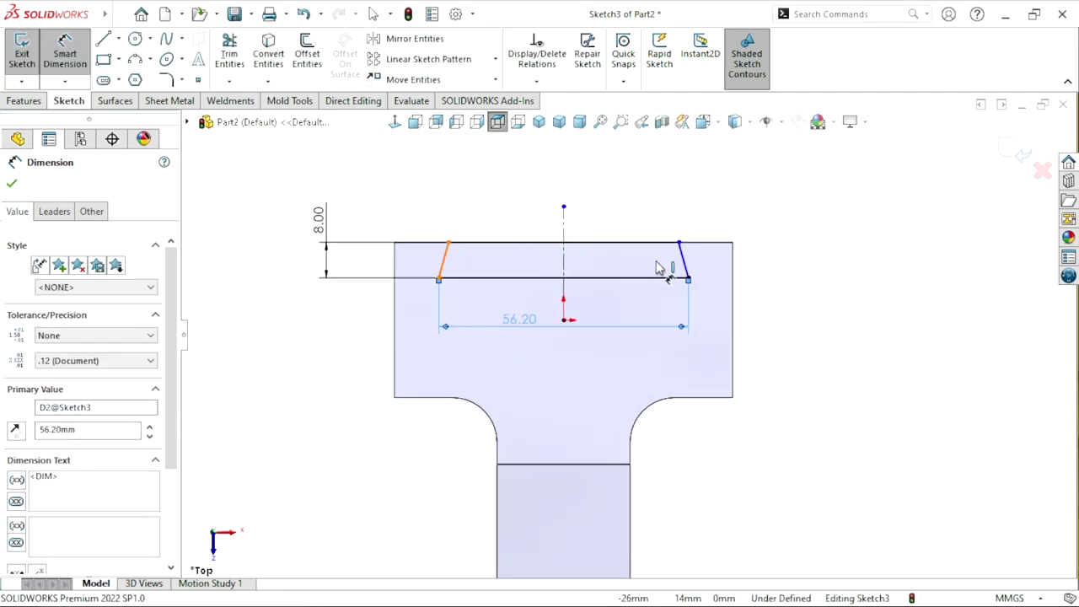
{"action": "left_click", "coordinate": [682, 263]}
{"action": "left_click", "coordinate": [687, 277]}
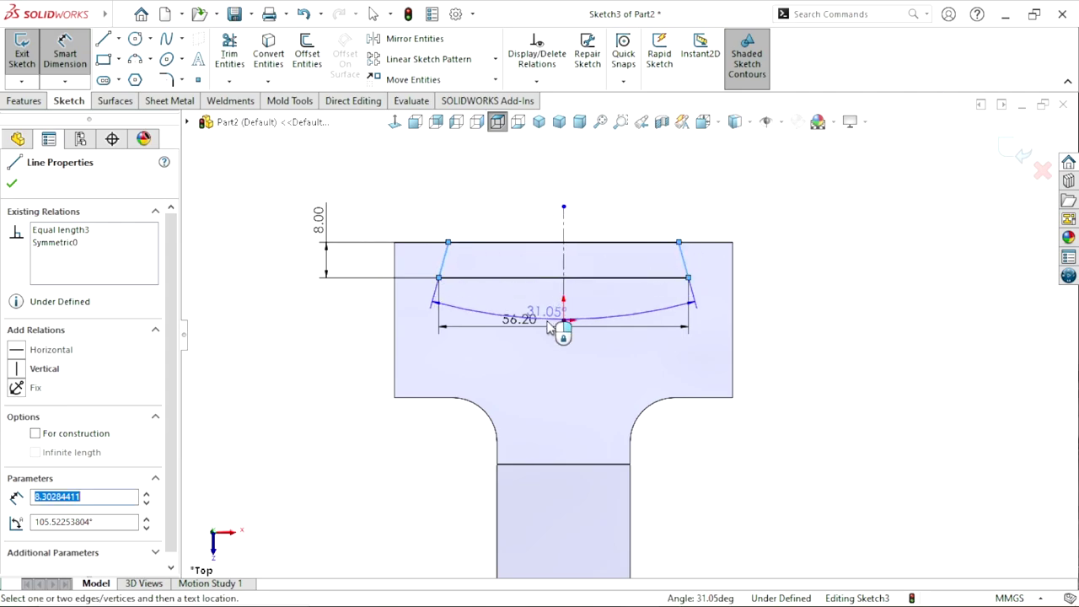
{"action": "left_click", "coordinate": [548, 380]}
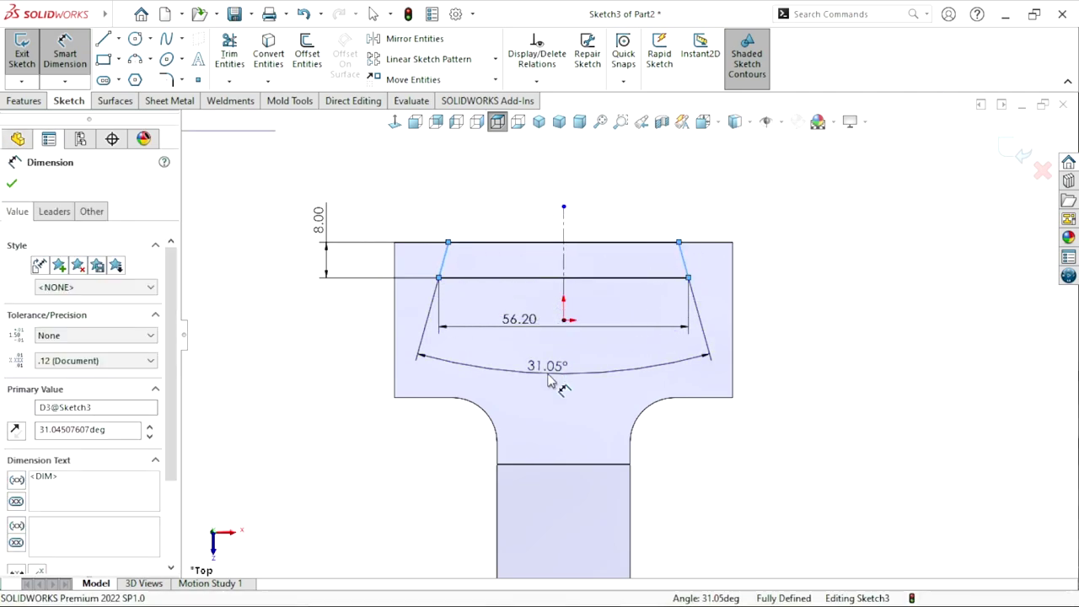
{"action": "type", "text": "70"}
{"action": "key", "text": "Return"}
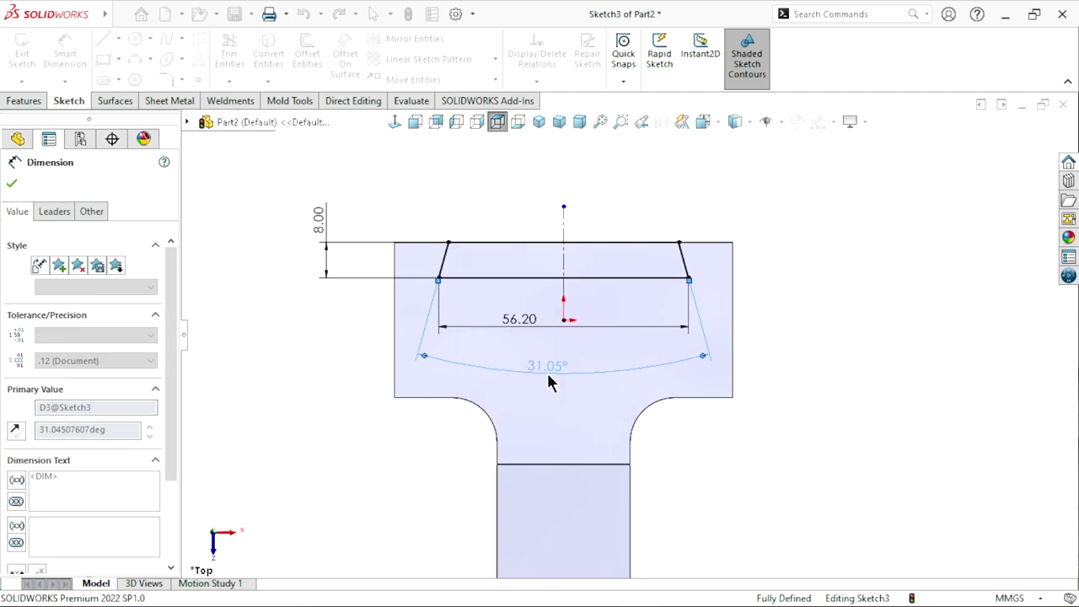
Move the 70° dimension, then add and undo a redundant 45.00 top-width dimension.
{"action": "scroll", "coordinate": [612, 426], "scroll_direction": "up", "scroll_amount": 2}
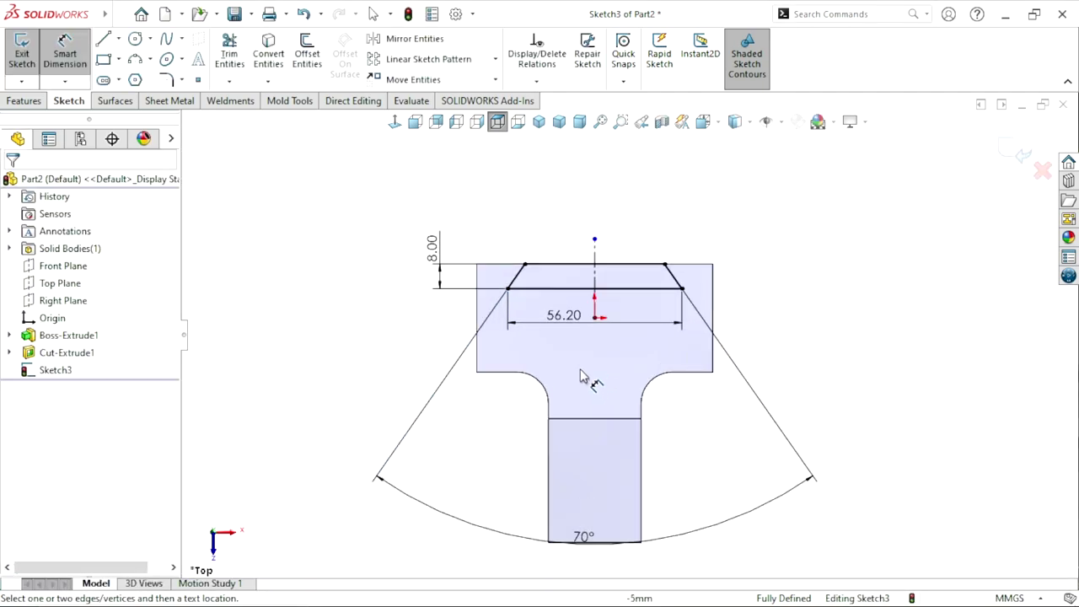
{"action": "left_click_drag", "start_coordinate": [579, 539], "coordinate": [573, 216]}
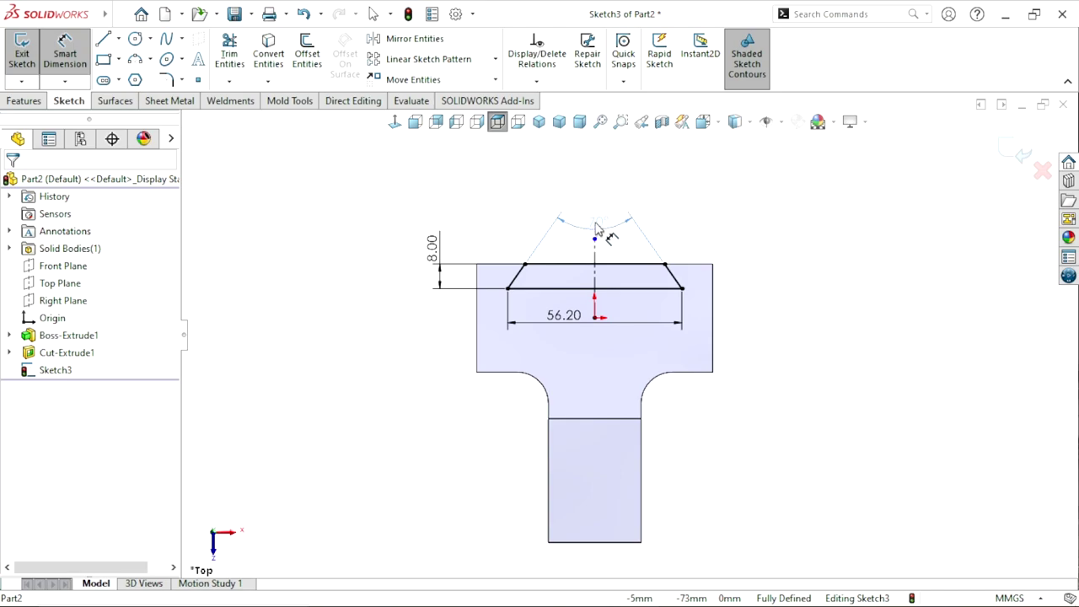
{"action": "scroll", "coordinate": [641, 307], "scroll_direction": "down", "scroll_amount": 1}
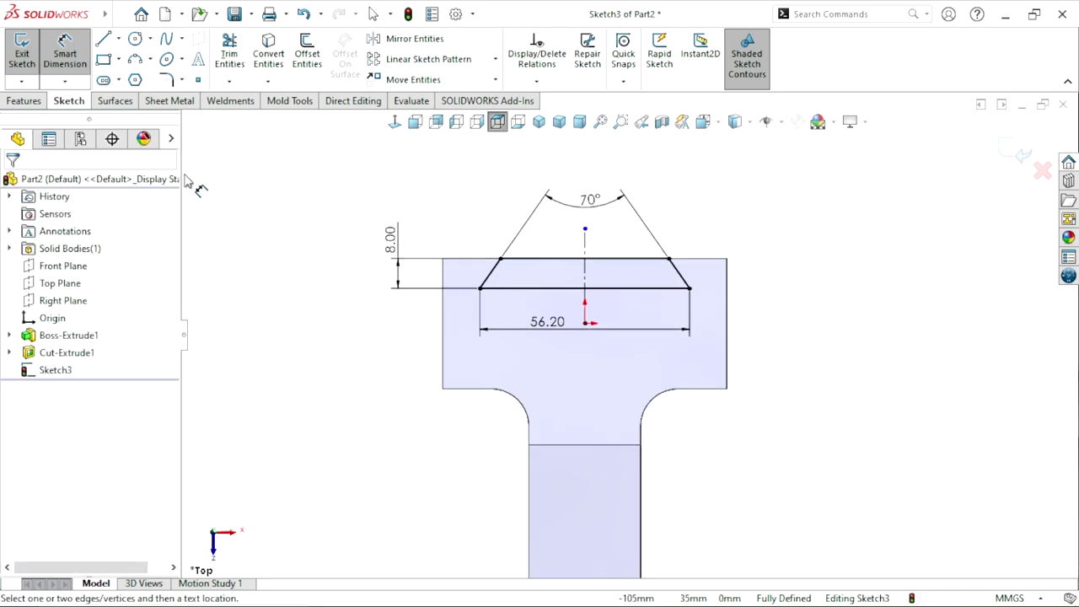
{"action": "left_click", "coordinate": [550, 260]}
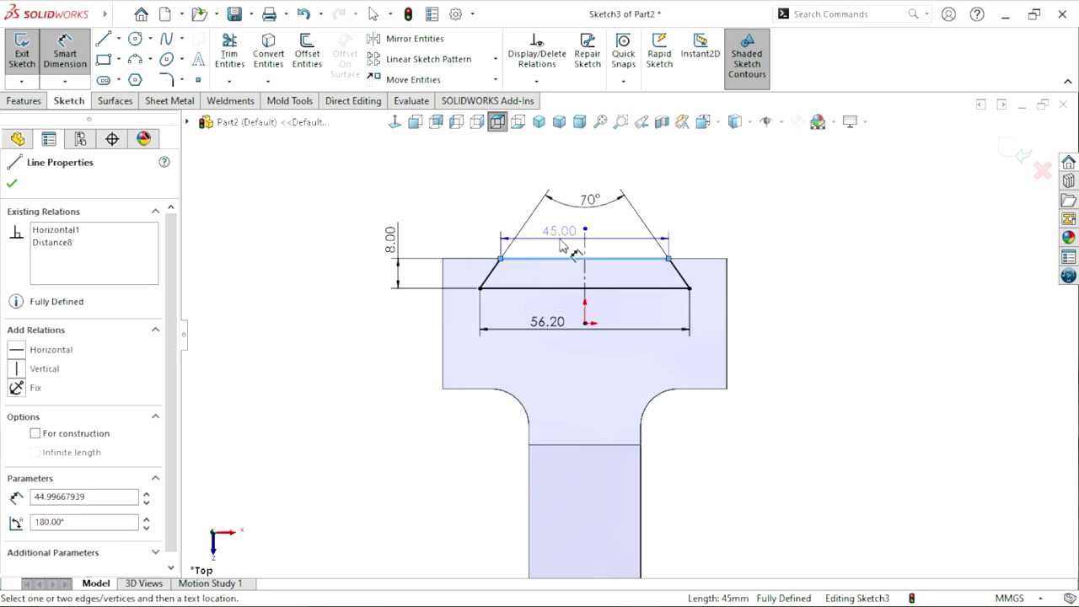
{"action": "left_click", "coordinate": [588, 173]}
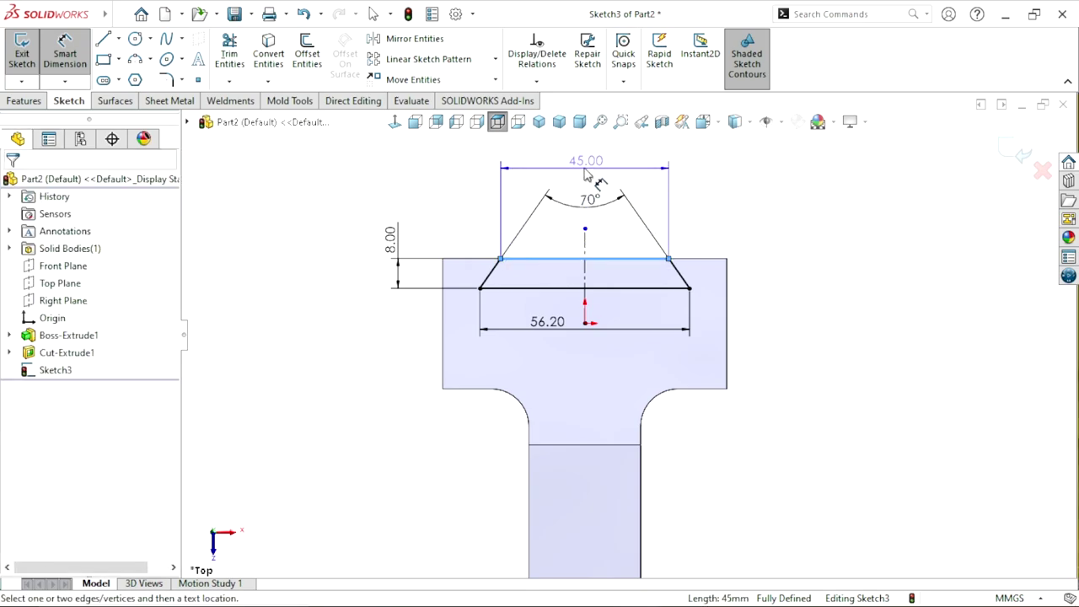
{"action": "left_click", "coordinate": [603, 202]}
{"action": "left_click", "coordinate": [339, 141]}
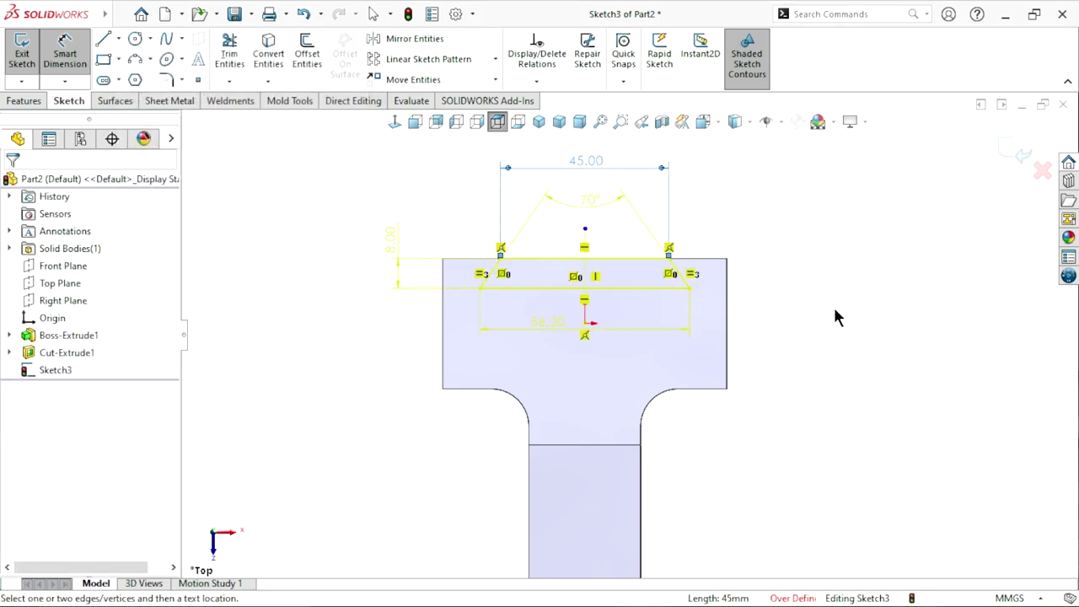
{"action": "key", "text": "ctrl+z"}
Place the 70° angle dimension just below the slot.
{"action": "scroll", "coordinate": [651, 356], "scroll_direction": "down", "scroll_amount": 1}
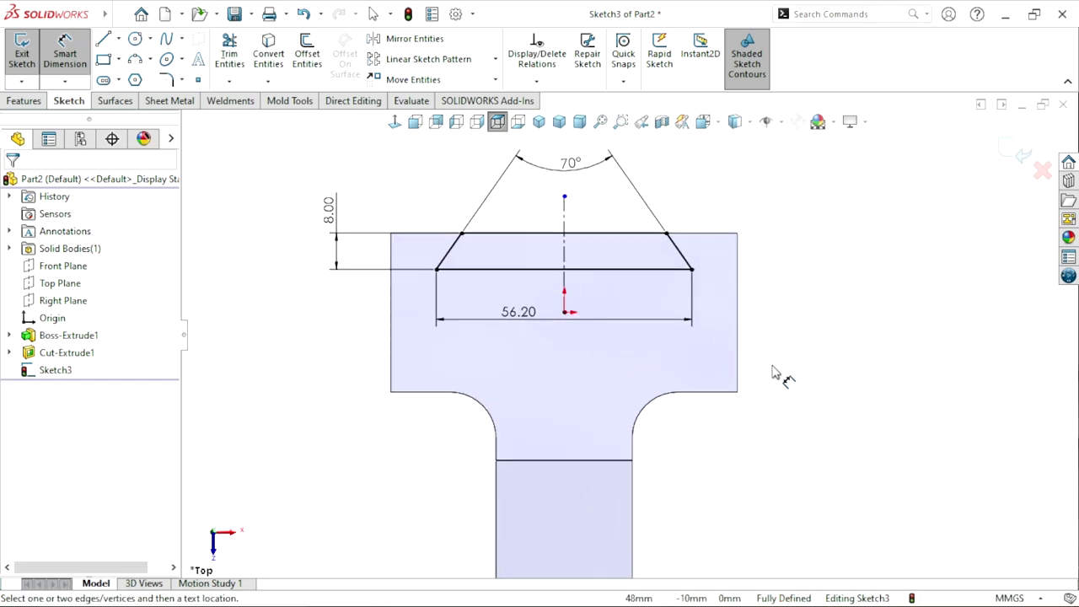
{"action": "scroll", "coordinate": [733, 372], "scroll_direction": "up", "scroll_amount": 2}
{"action": "scroll", "coordinate": [698, 371], "scroll_direction": "down", "scroll_amount": 1}
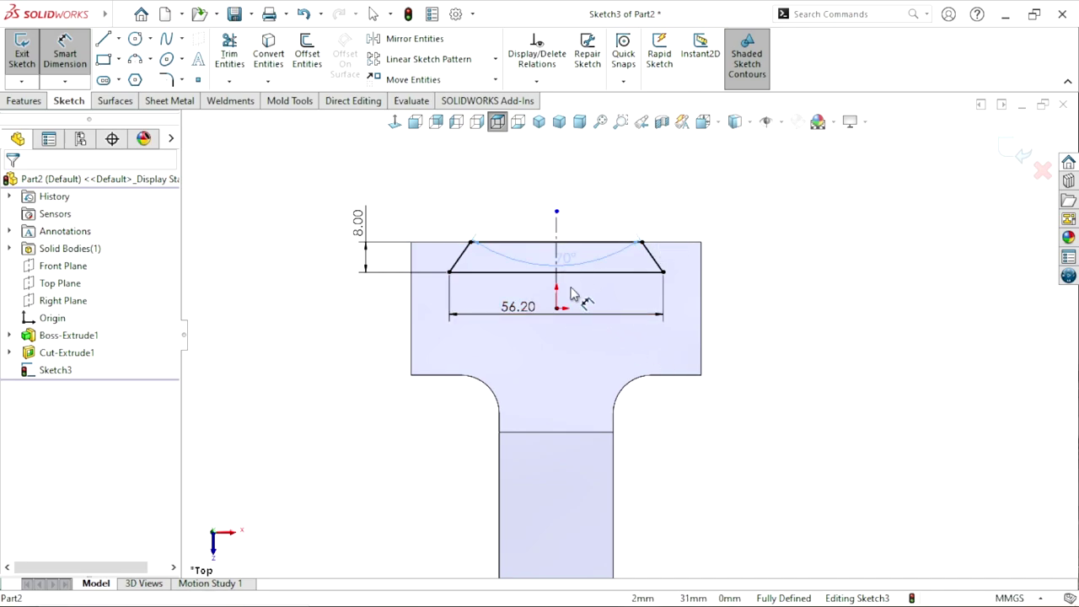
{"action": "left_click", "coordinate": [574, 364]}
{"action": "key", "text": "Escape"}
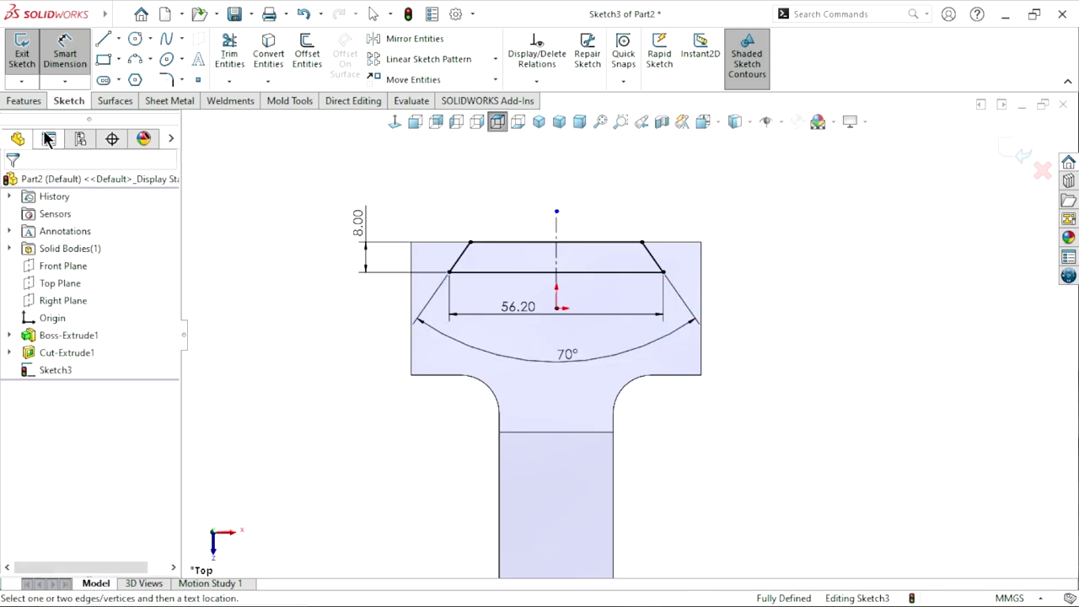
{"action": "left_click", "coordinate": [26, 102]}
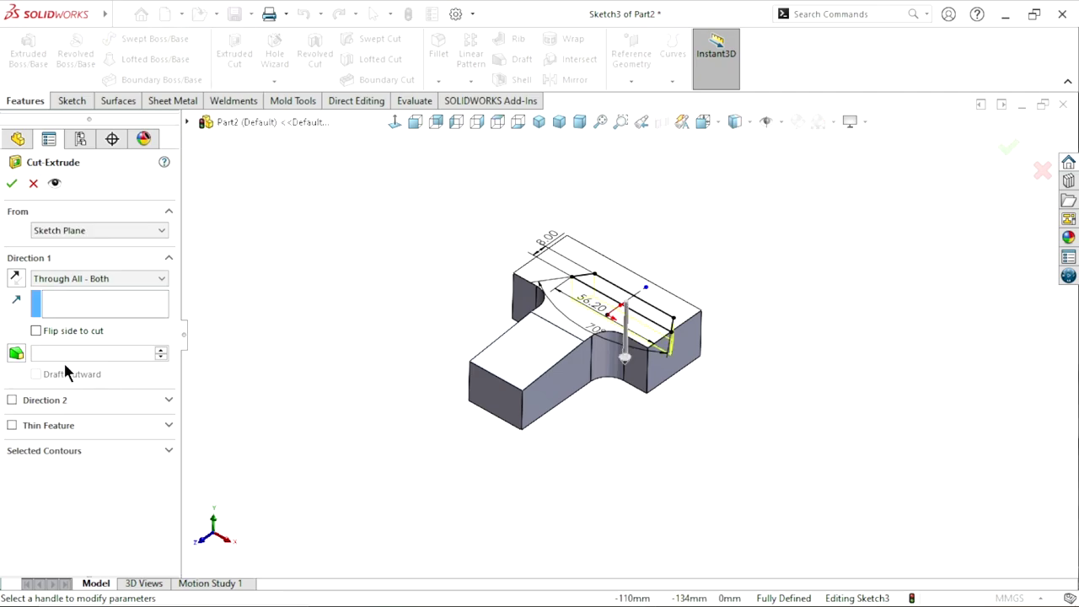
Cut the dovetail slot Through All - Both as Cut-Extrude2 and orbit to inspect it.
{"action": "left_click", "coordinate": [80, 282]}
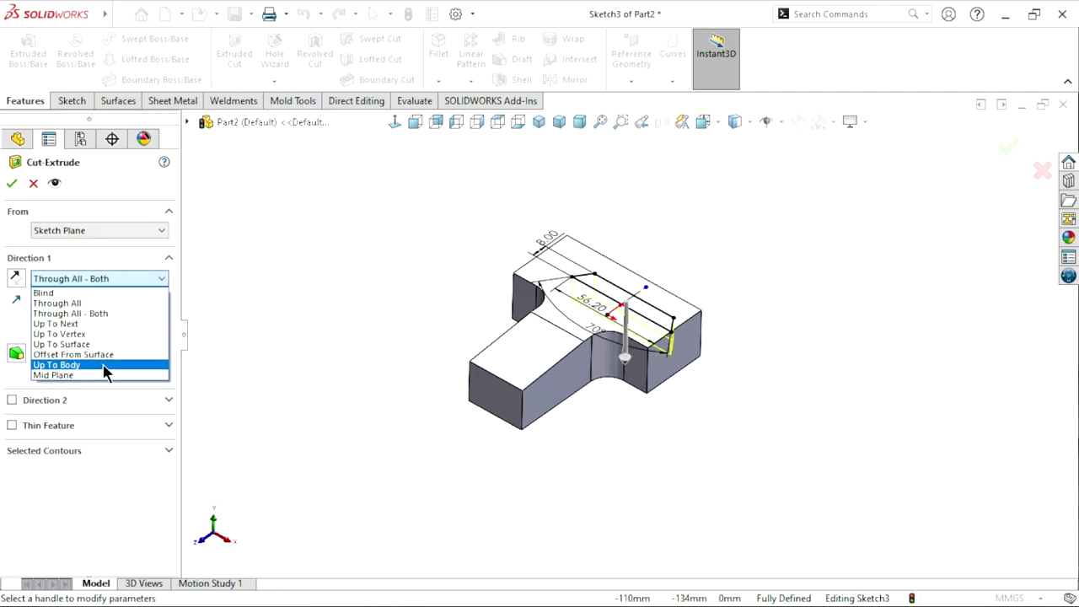
{"action": "left_click", "coordinate": [102, 312]}
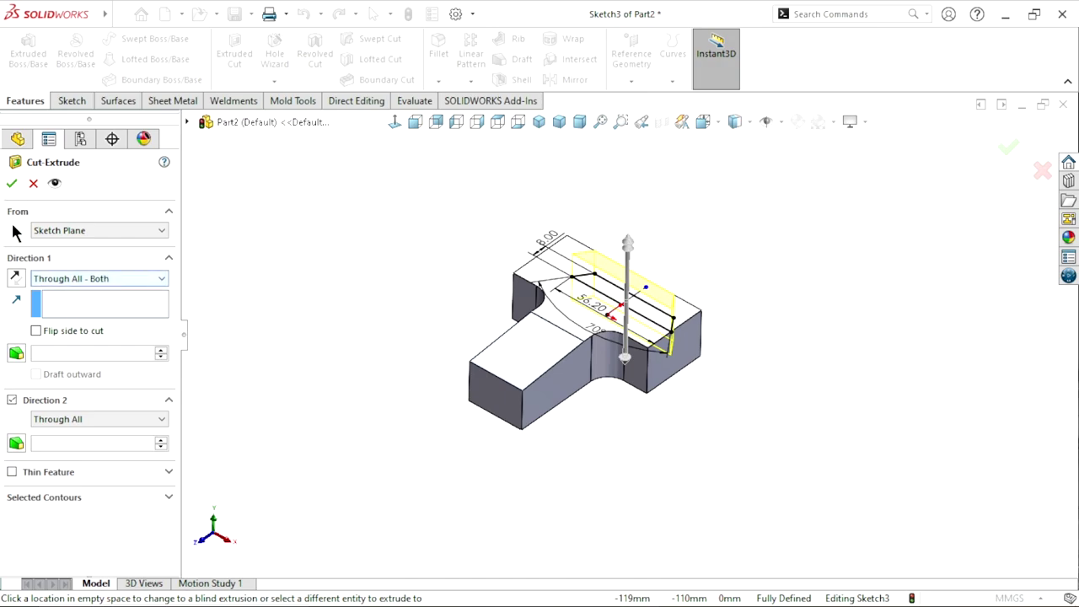
{"action": "left_click", "coordinate": [15, 183]}
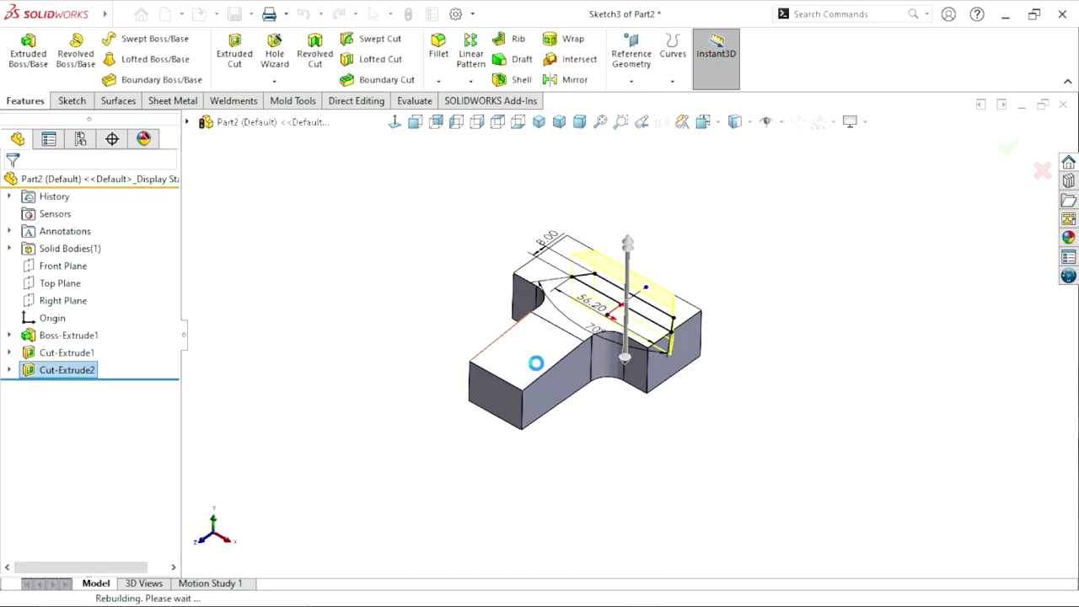
{"action": "middle_click_drag", "start_coordinate": [641, 312], "coordinate": [582, 357]}
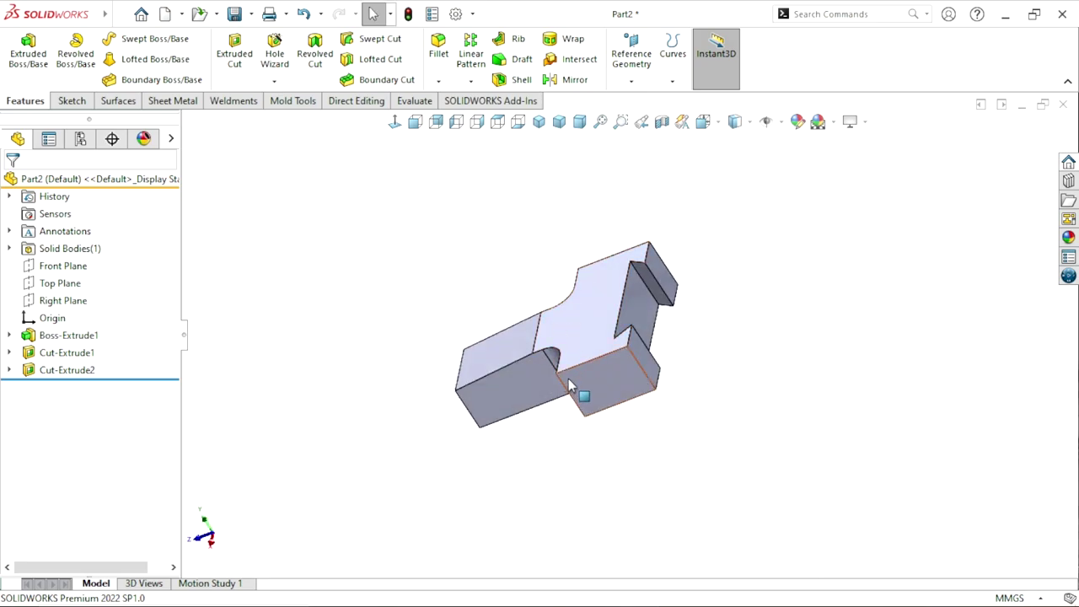
{"action": "mouse_move", "coordinate": [583, 356]}
{"action": "middle_mouse_down"}
{"action": "mouse_move", "coordinate": [690, 425]}
{"action": "mouse_move", "coordinate": [616, 461]}
{"action": "middle_mouse_up"}
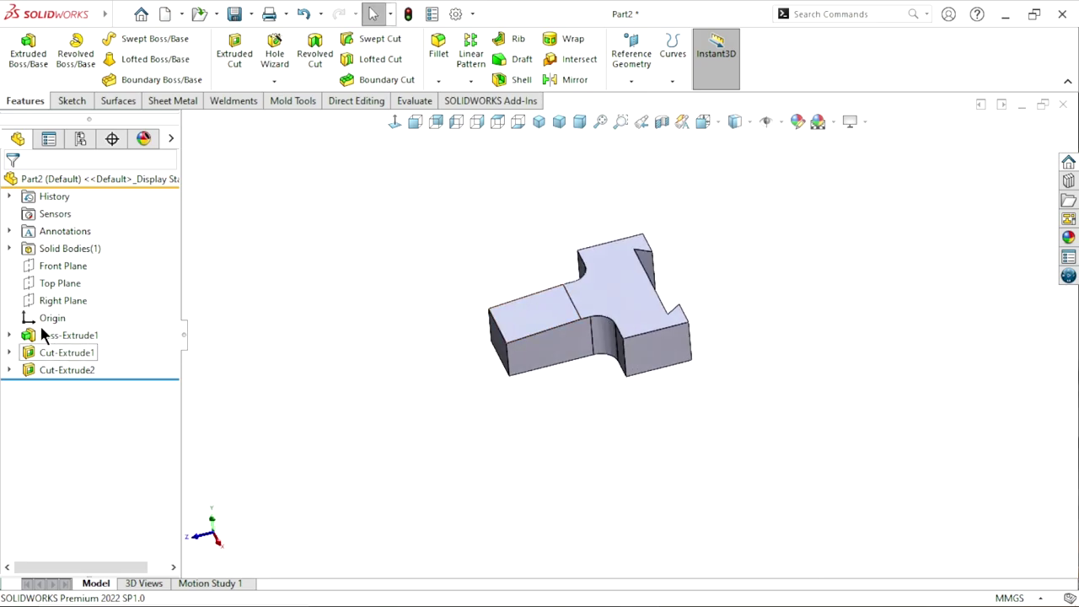
Open a new sketch on the Right Plane.
{"action": "left_click", "coordinate": [60, 300]}
{"action": "left_click", "coordinate": [62, 276]}
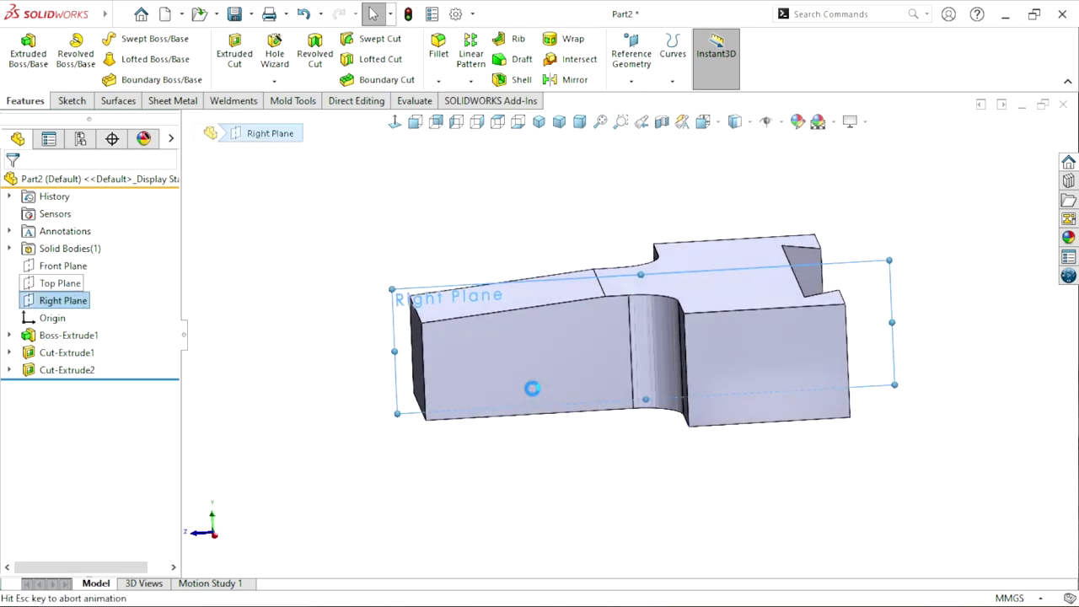
{"action": "scroll", "coordinate": [660, 381], "scroll_direction": "down", "scroll_amount": 2}
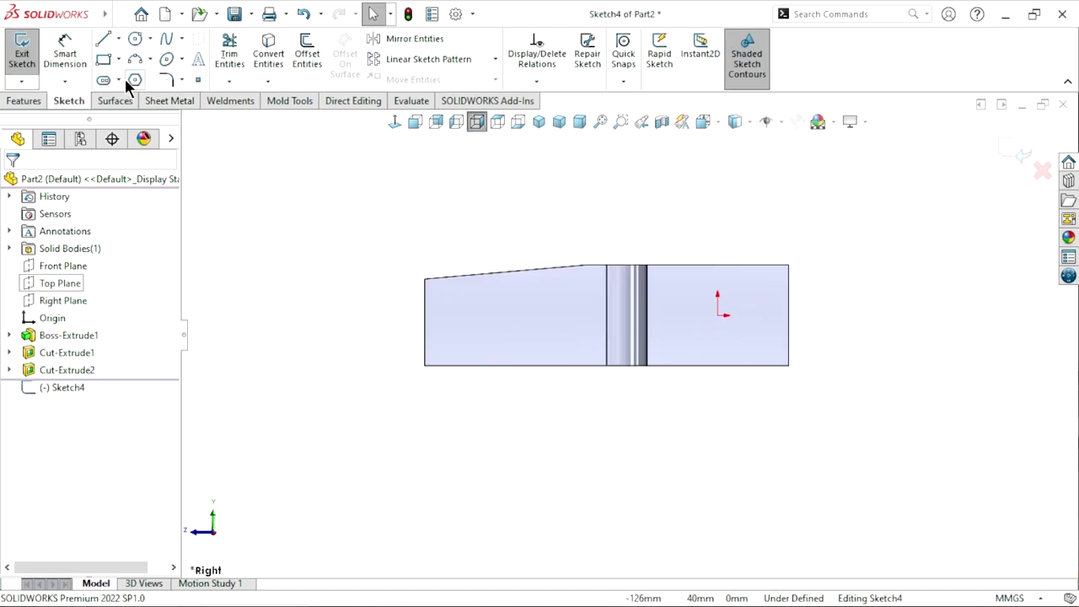
Draw a circle over the part's left end and dimension its diameter to 30 mm.
{"action": "left_click", "coordinate": [133, 40]}
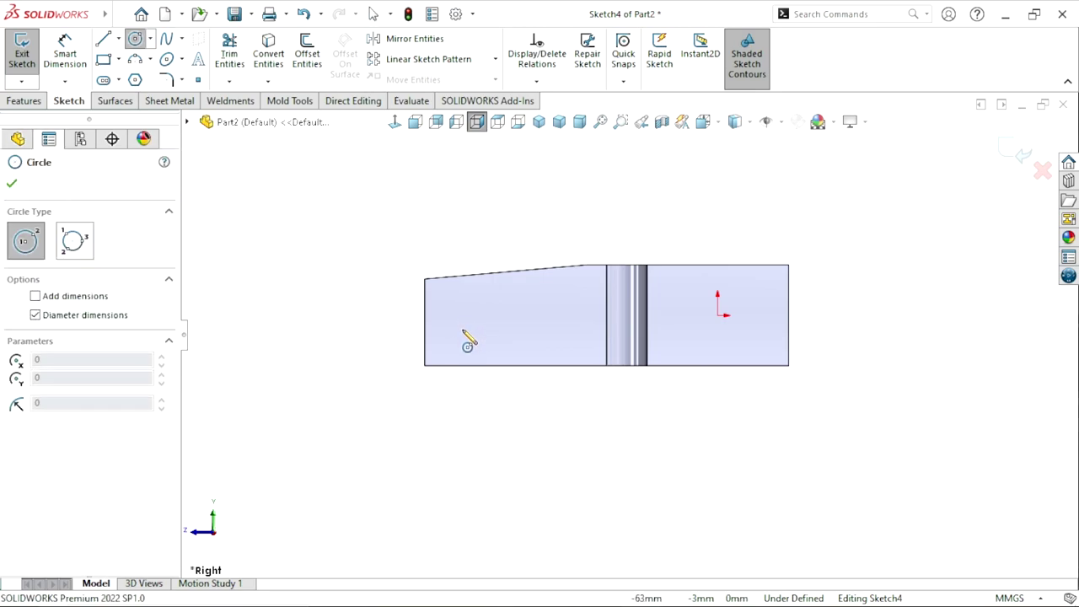
{"action": "left_click", "coordinate": [462, 328]}
{"action": "left_click", "coordinate": [413, 308]}
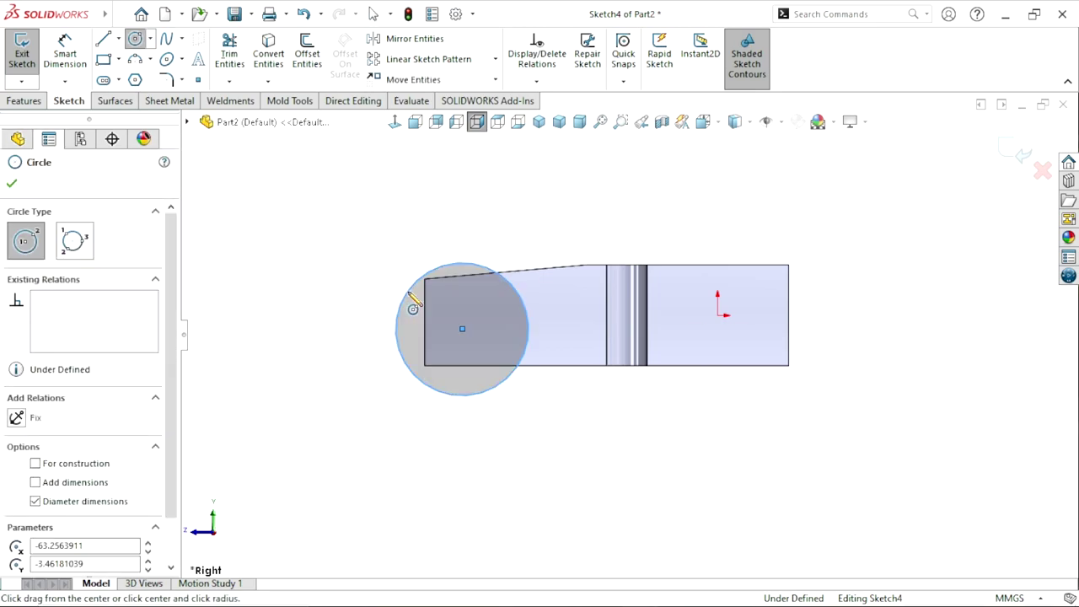
{"action": "left_click", "coordinate": [15, 185]}
{"action": "left_click", "coordinate": [65, 52]}
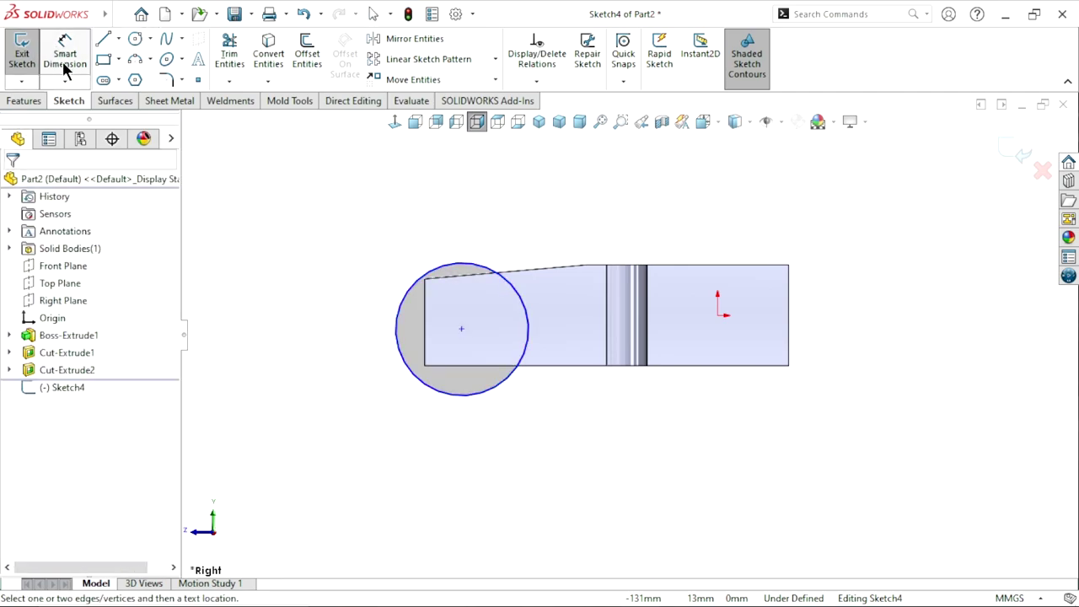
{"action": "left_click", "coordinate": [399, 331]}
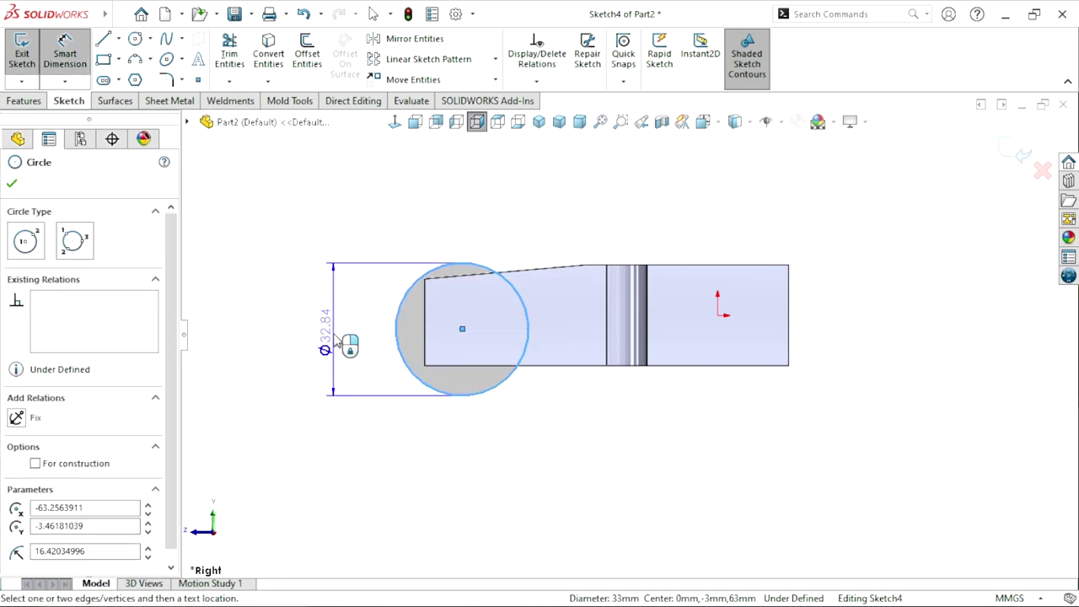
{"action": "left_click", "coordinate": [328, 336]}
{"action": "type", "text": "30"}
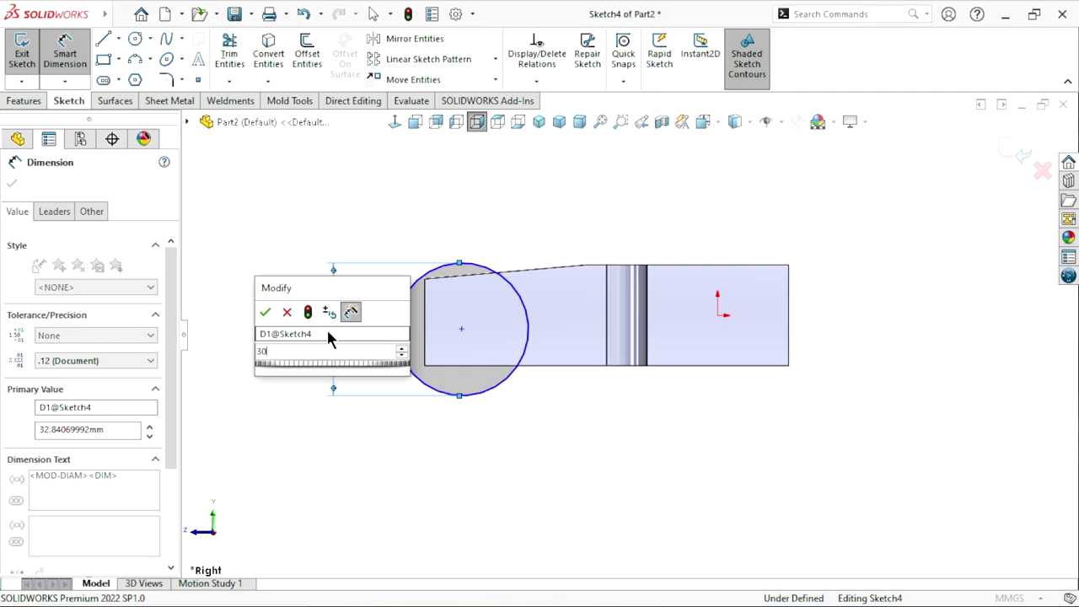
{"action": "key", "text": "Return"}
{"action": "key", "text": "Escape"}
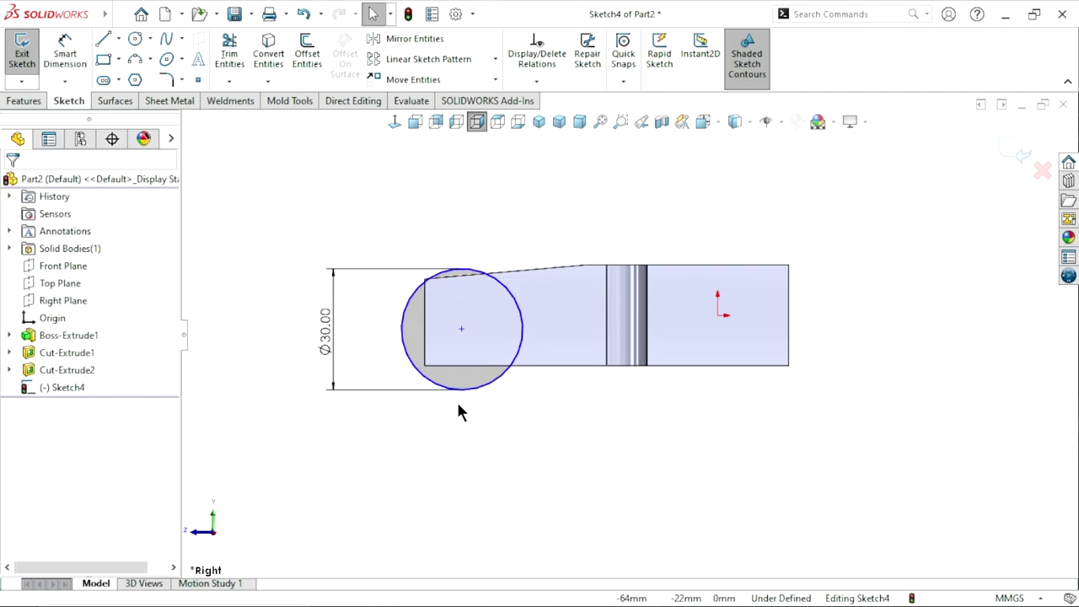
Convert the Ø30 circle into construction geometry.
{"action": "left_click", "coordinate": [477, 396]}
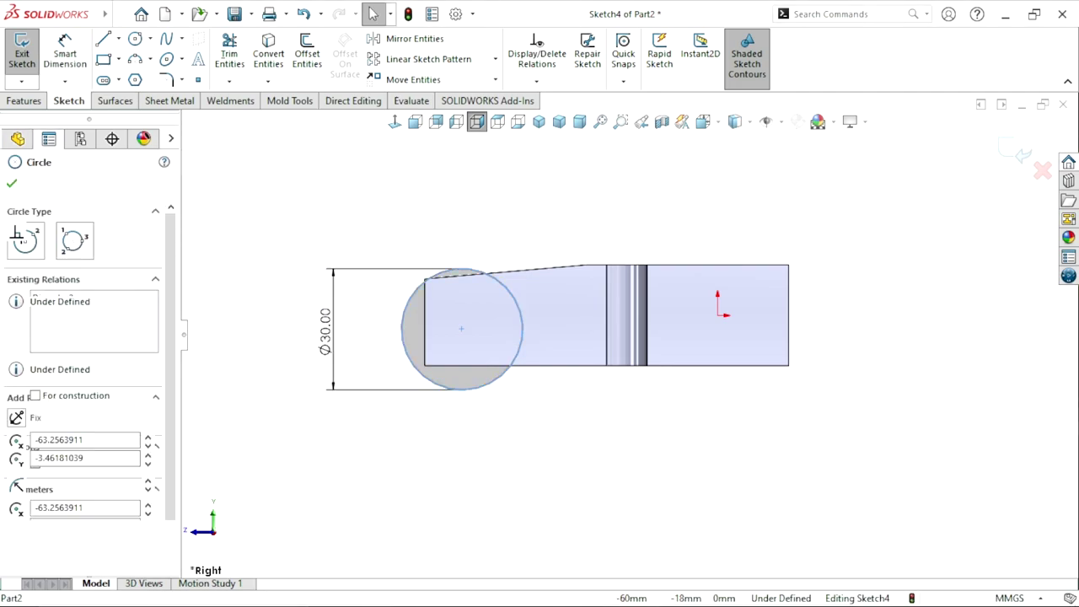
{"action": "left_click", "coordinate": [35, 396]}
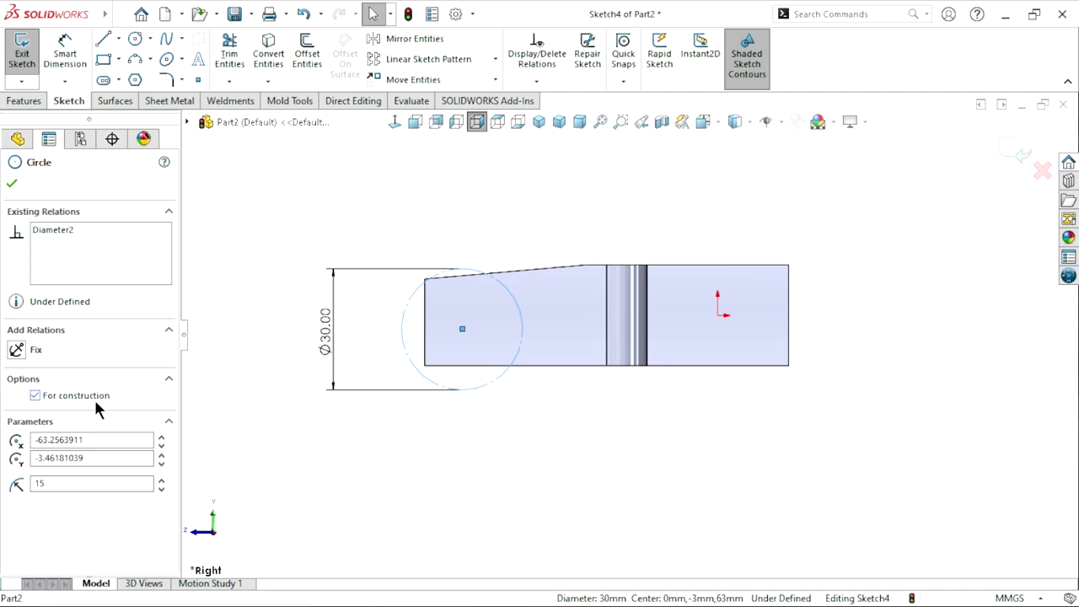
{"action": "left_click", "coordinate": [14, 185]}
{"action": "scroll", "coordinate": [557, 356], "scroll_direction": "up", "scroll_amount": 2}
{"action": "scroll", "coordinate": [556, 355], "scroll_direction": "down", "scroll_amount": 2}
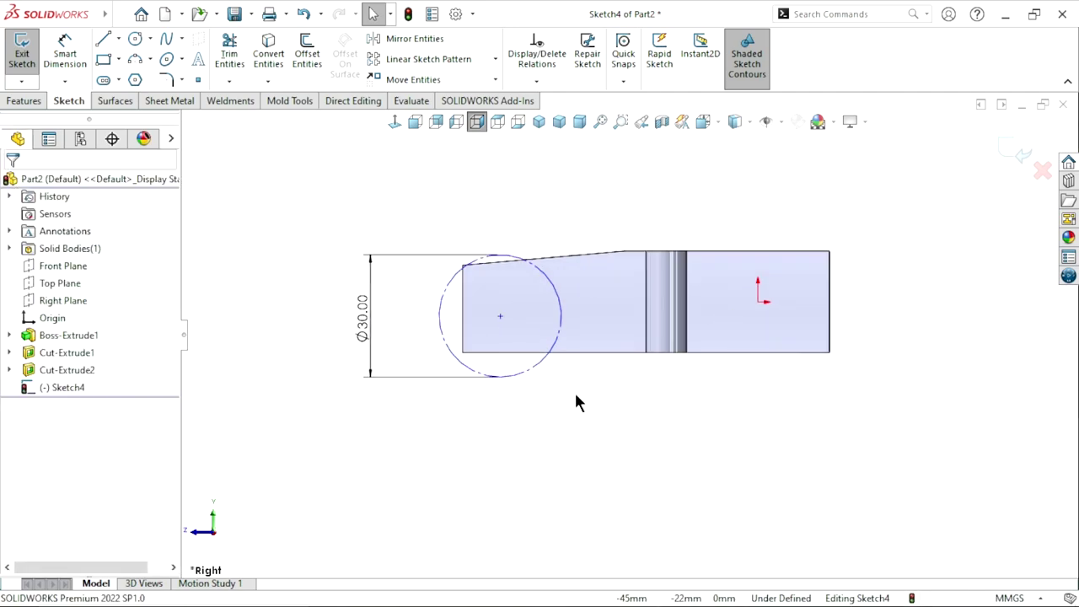
{"action": "scroll", "coordinate": [631, 307], "scroll_direction": "up", "scroll_amount": 2}
{"action": "scroll", "coordinate": [628, 295], "scroll_direction": "down", "scroll_amount": 2}
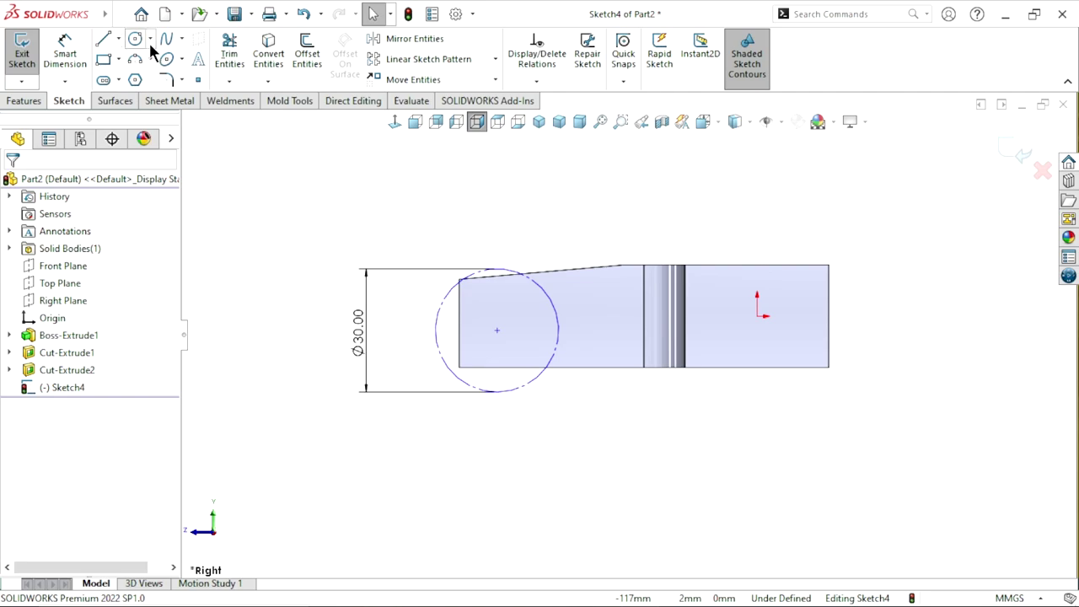
Draw a small circle inside the construction circle and dimension it to Ø8 mm.
{"action": "left_click", "coordinate": [134, 40]}
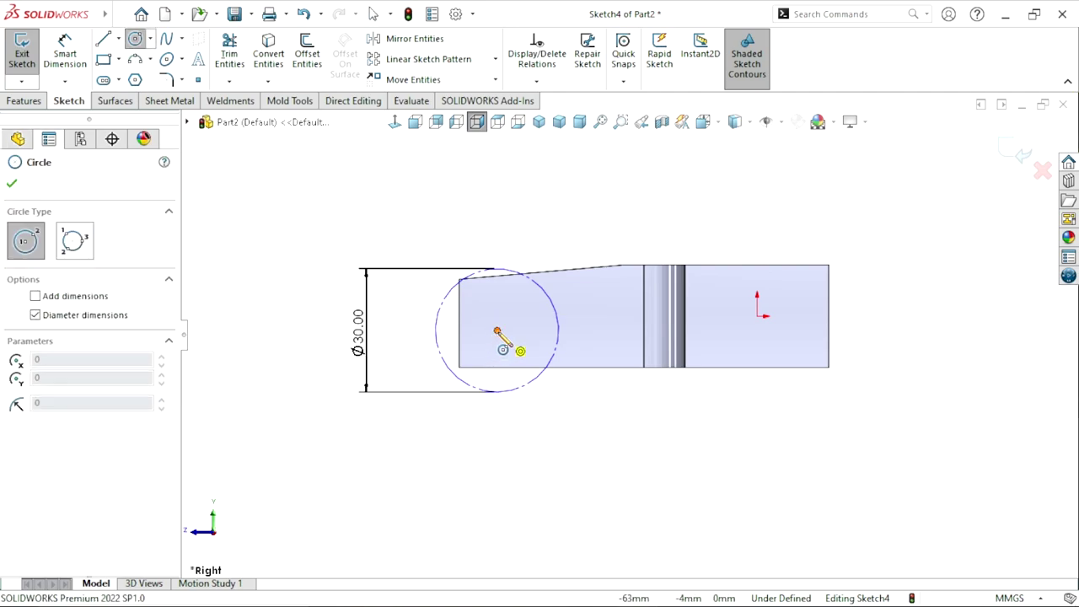
{"action": "left_click", "coordinate": [497, 331]}
{"action": "left_click", "coordinate": [522, 329]}
{"action": "left_click", "coordinate": [83, 74]}
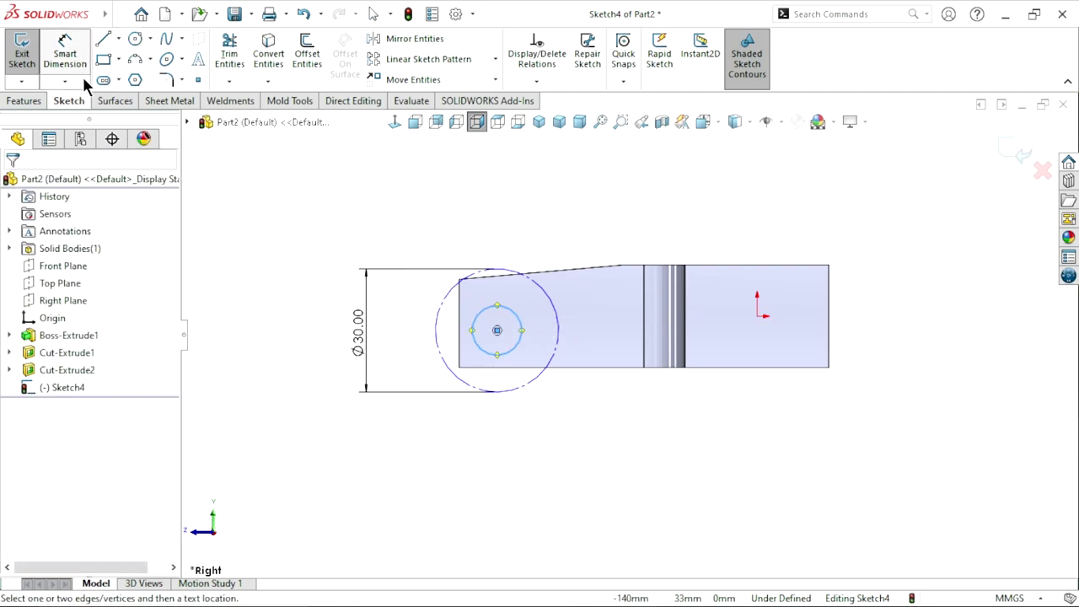
{"action": "left_click", "coordinate": [82, 74]}
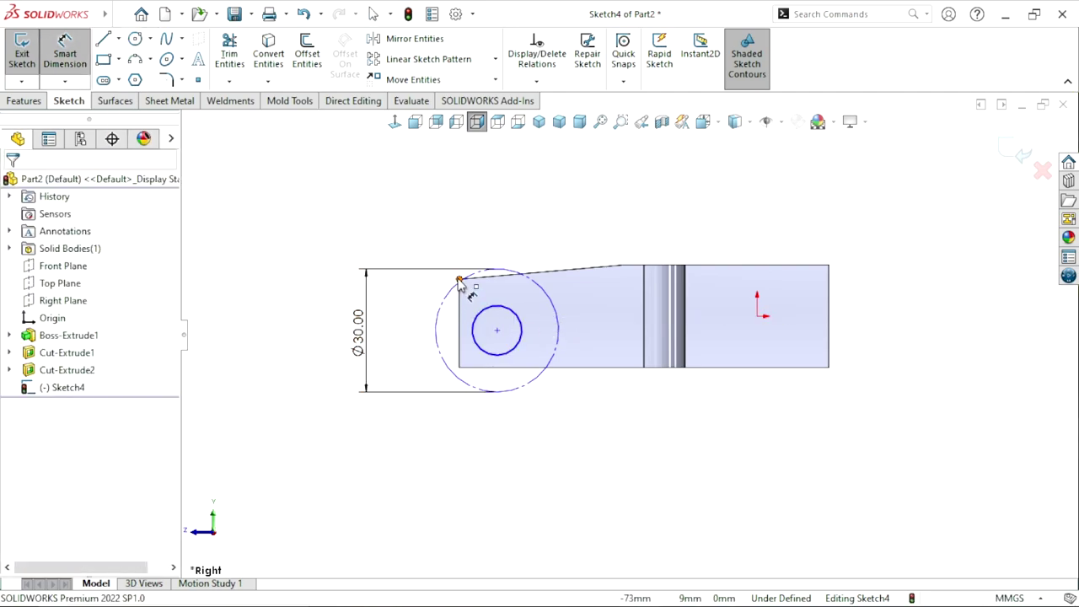
{"action": "left_click", "coordinate": [490, 307]}
{"action": "left_click", "coordinate": [396, 240]}
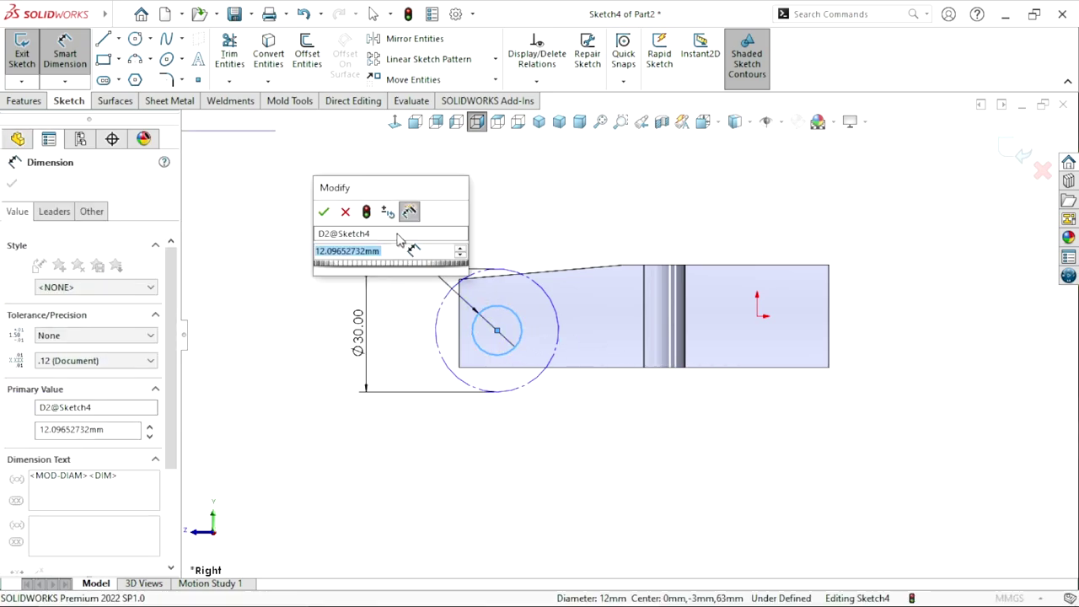
{"action": "type", "text": "8"}
{"action": "key", "text": "Return"}
{"action": "left_click", "coordinate": [480, 481]}
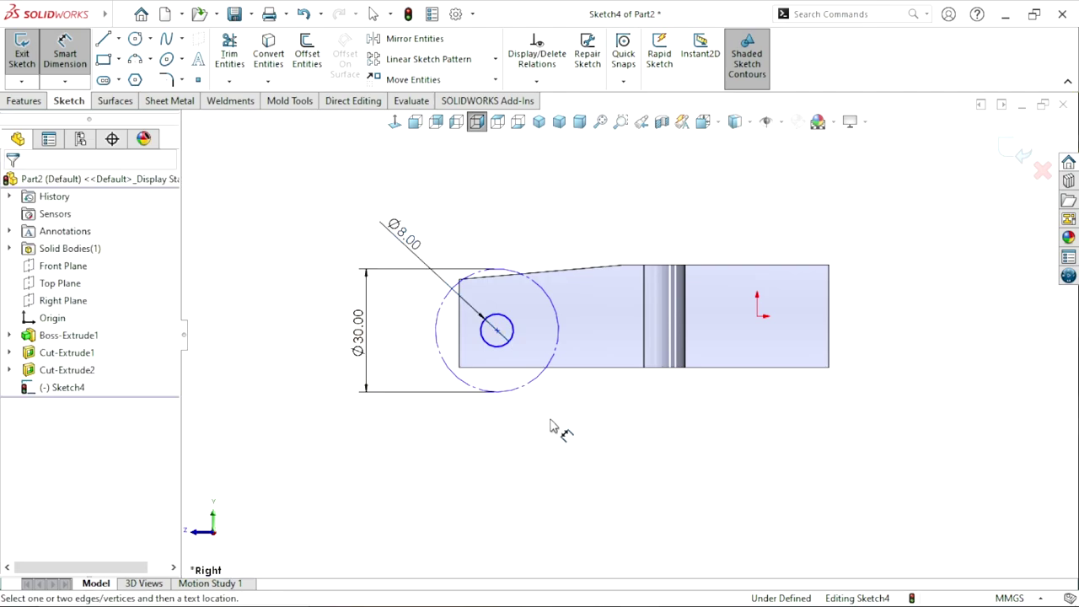
{"action": "scroll", "coordinate": [573, 357], "scroll_direction": "down", "scroll_amount": 1}
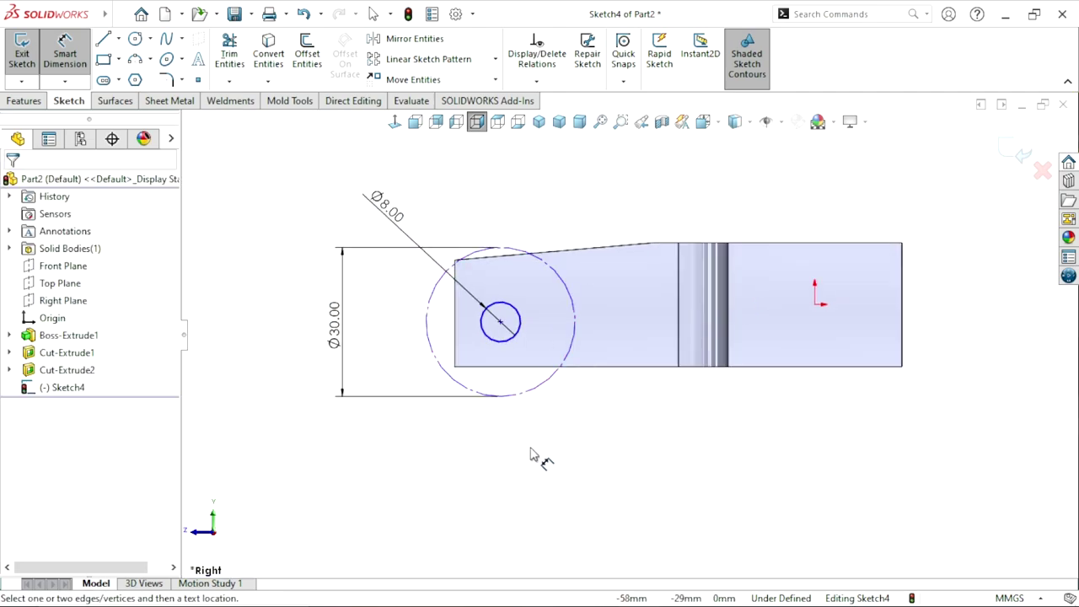
{"action": "scroll", "coordinate": [512, 480], "scroll_direction": "up", "scroll_amount": 1}
{"action": "scroll", "coordinate": [625, 376], "scroll_direction": "down", "scroll_amount": 1}
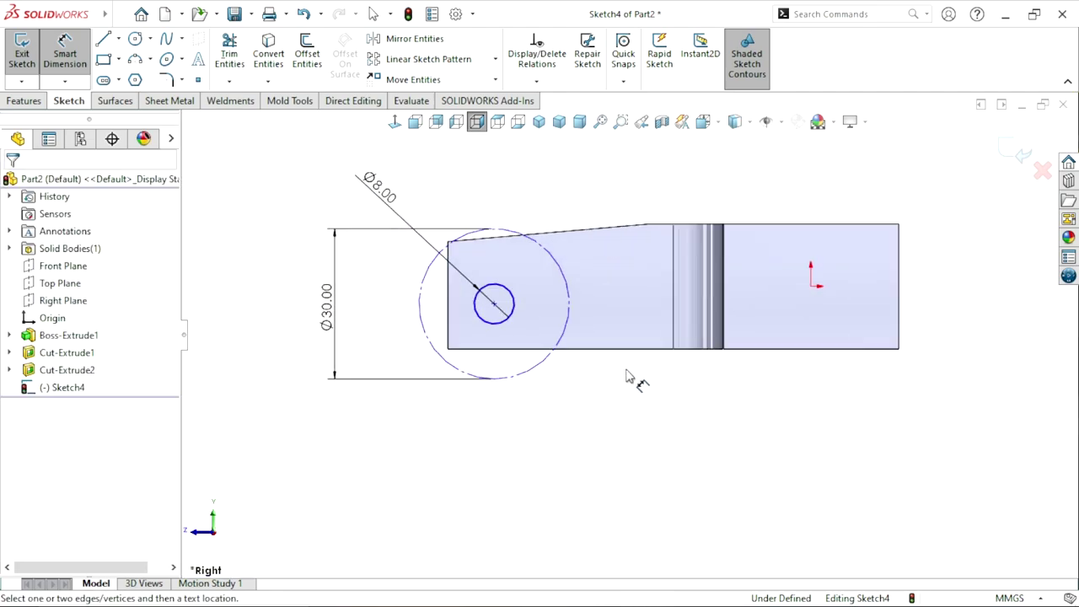
{"action": "key", "text": "Escape"}
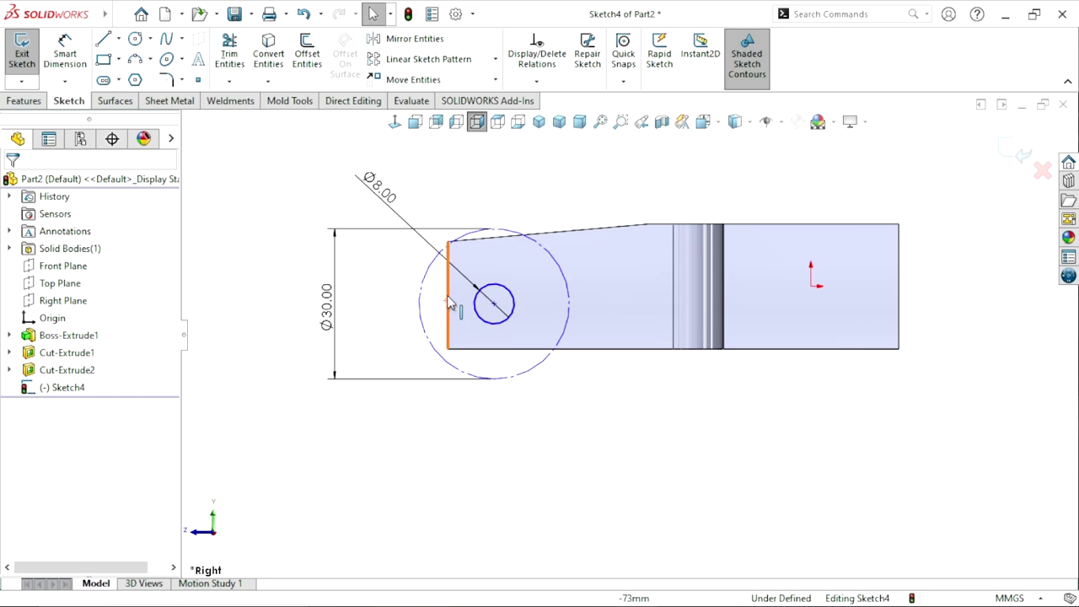
Make the left end point and the Ø8 circle's centre horizontal.
{"action": "left_click", "coordinate": [448, 299]}
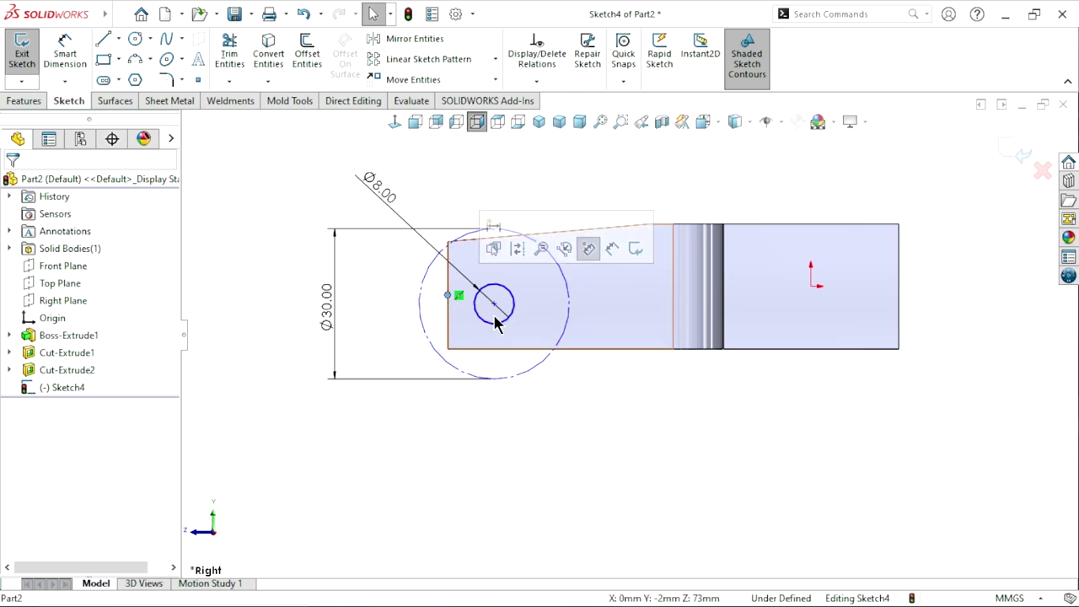
{"action": "left_click", "coordinate": [494, 303], "text": "ctrl"}
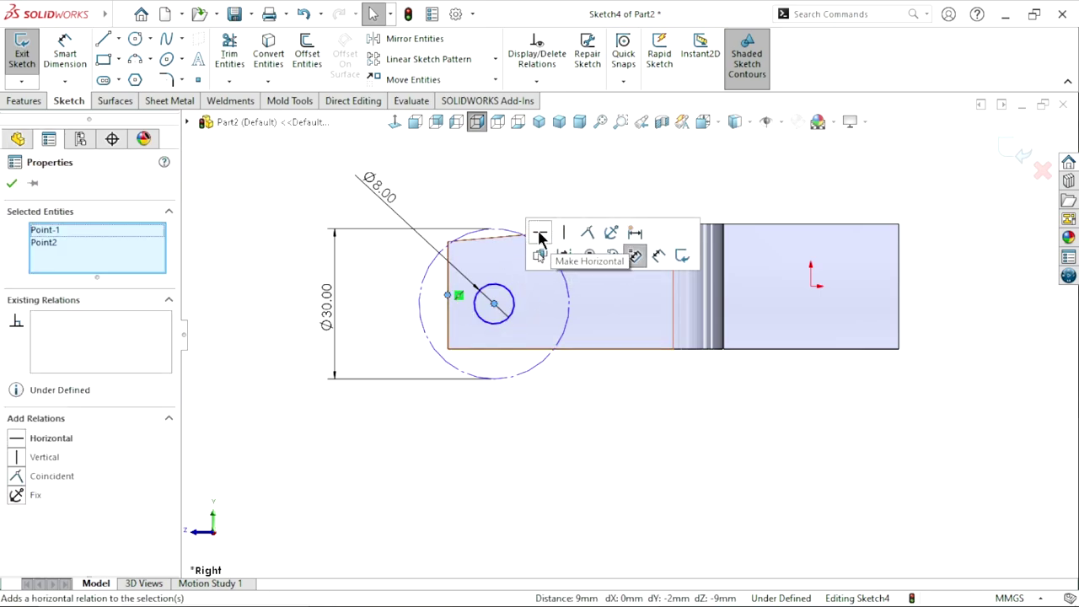
{"action": "left_click", "coordinate": [540, 239]}
{"action": "left_click", "coordinate": [567, 419]}
{"action": "scroll", "coordinate": [632, 337], "scroll_direction": "up", "scroll_amount": 2}
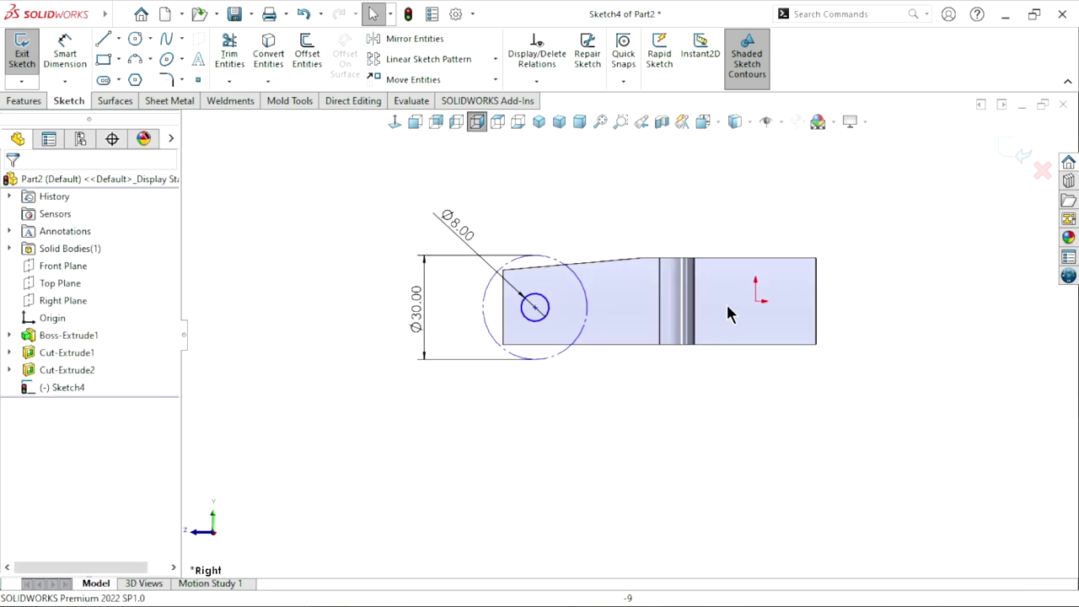
{"action": "scroll", "coordinate": [728, 314], "scroll_direction": "down", "scroll_amount": 1}
Dimension the hole centre 12 mm from the left end and switch to isometric view.
{"action": "left_click", "coordinate": [72, 60]}
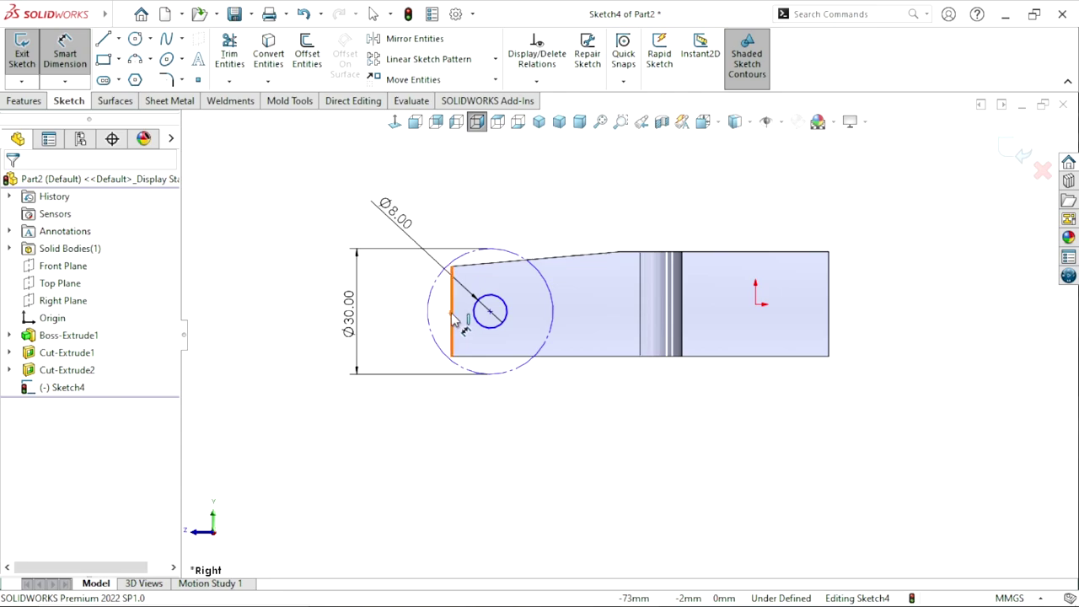
{"action": "left_click", "coordinate": [452, 319]}
{"action": "left_click", "coordinate": [490, 312]}
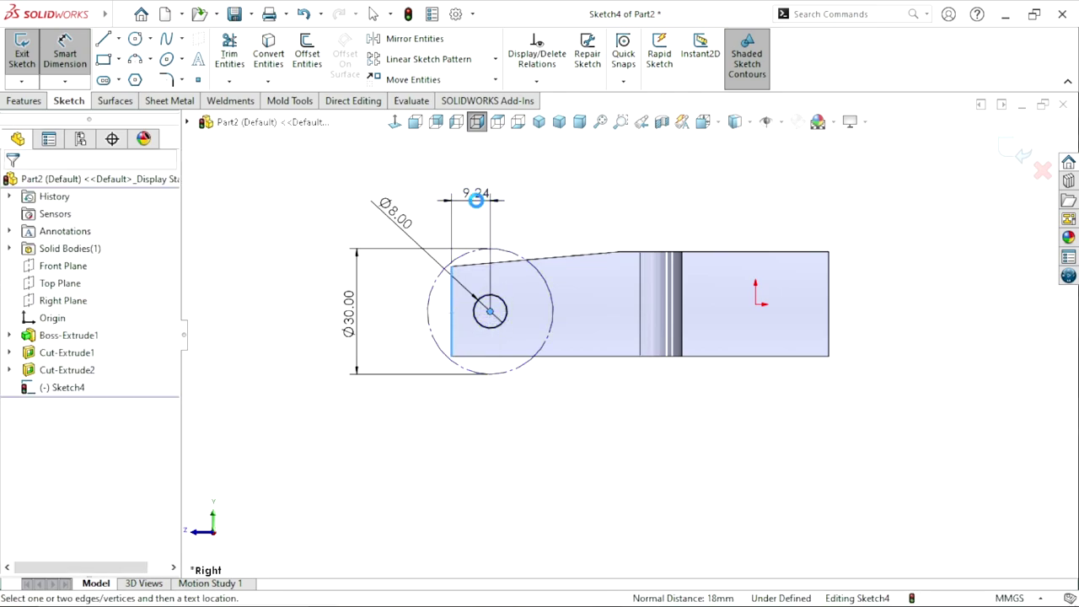
{"action": "left_click", "coordinate": [476, 200]}
{"action": "type", "text": "12"}
{"action": "key", "text": "Return"}
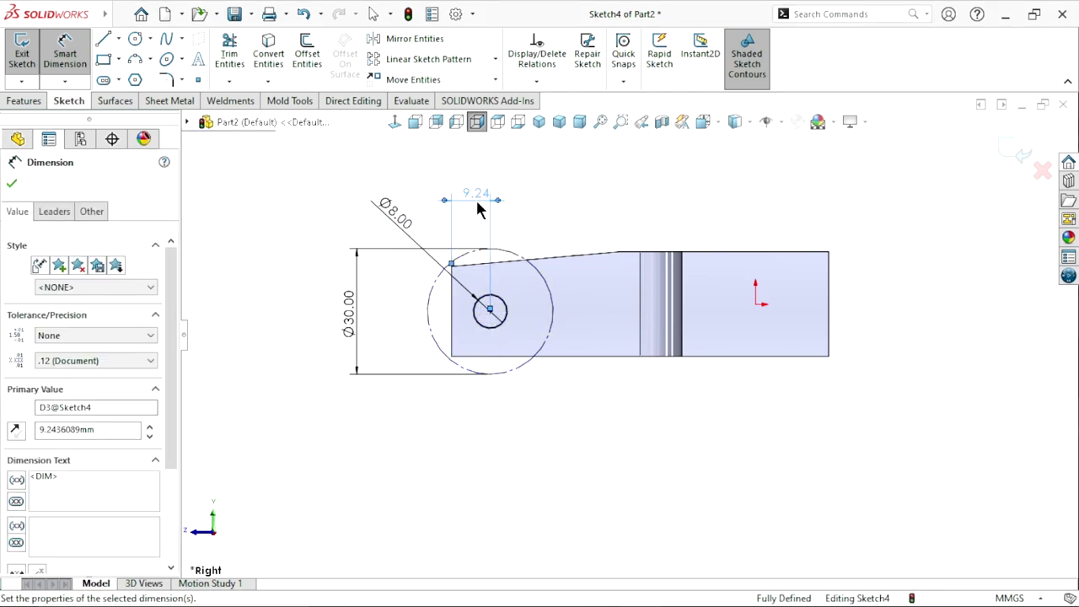
{"action": "left_click", "coordinate": [525, 462]}
{"action": "scroll", "coordinate": [595, 334], "scroll_direction": "up", "scroll_amount": 1}
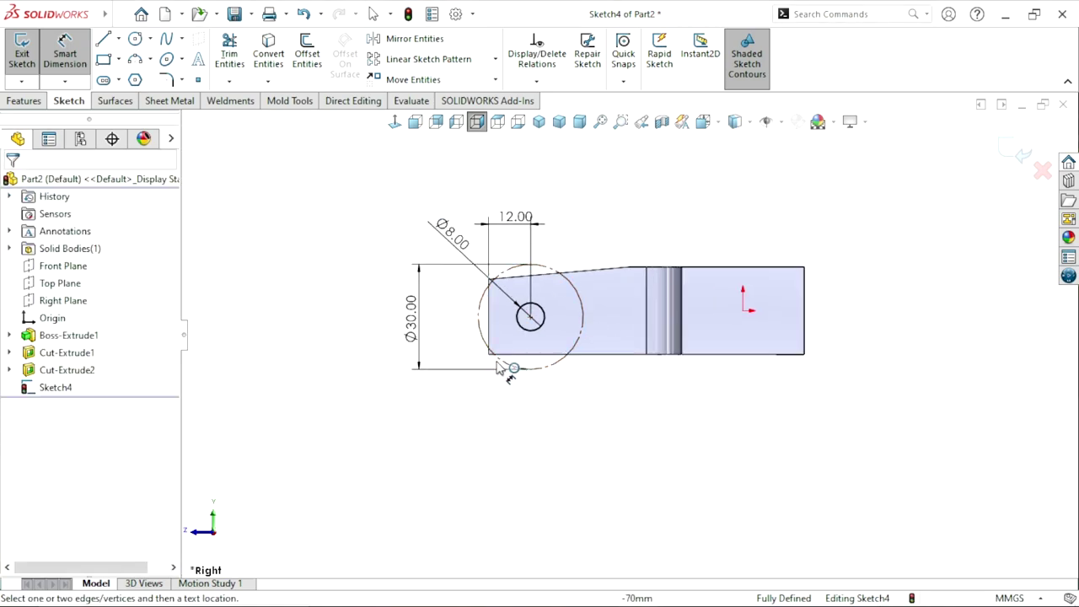
{"action": "key", "text": "ctrl+7"}
Extrude-cut the Ø8 hole sketch Through All - Both, creating Cut-Extrude3.
{"action": "left_click", "coordinate": [25, 101]}
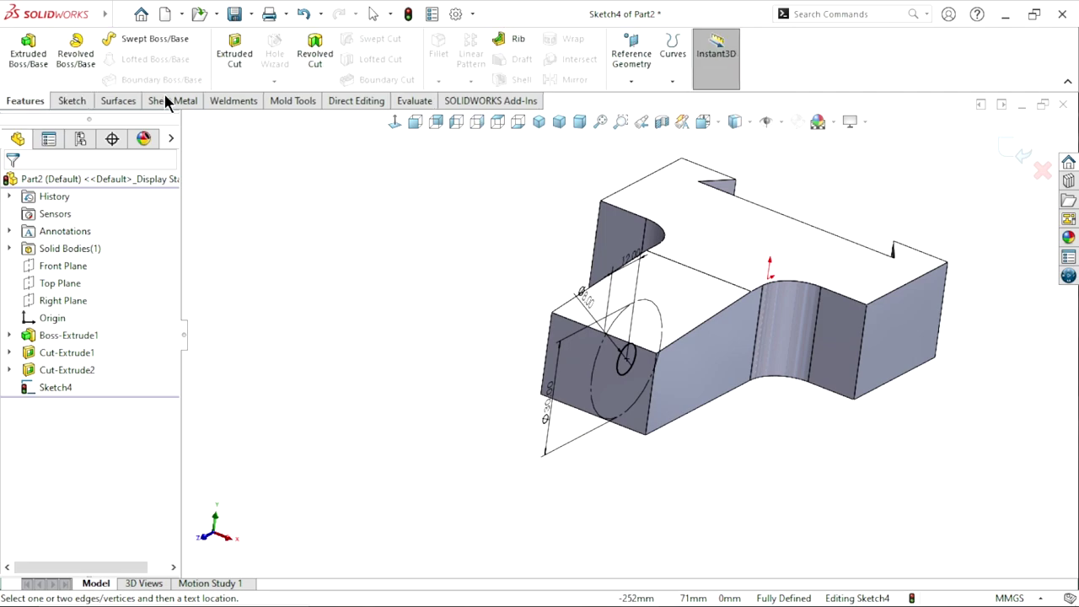
{"action": "left_click", "coordinate": [235, 57]}
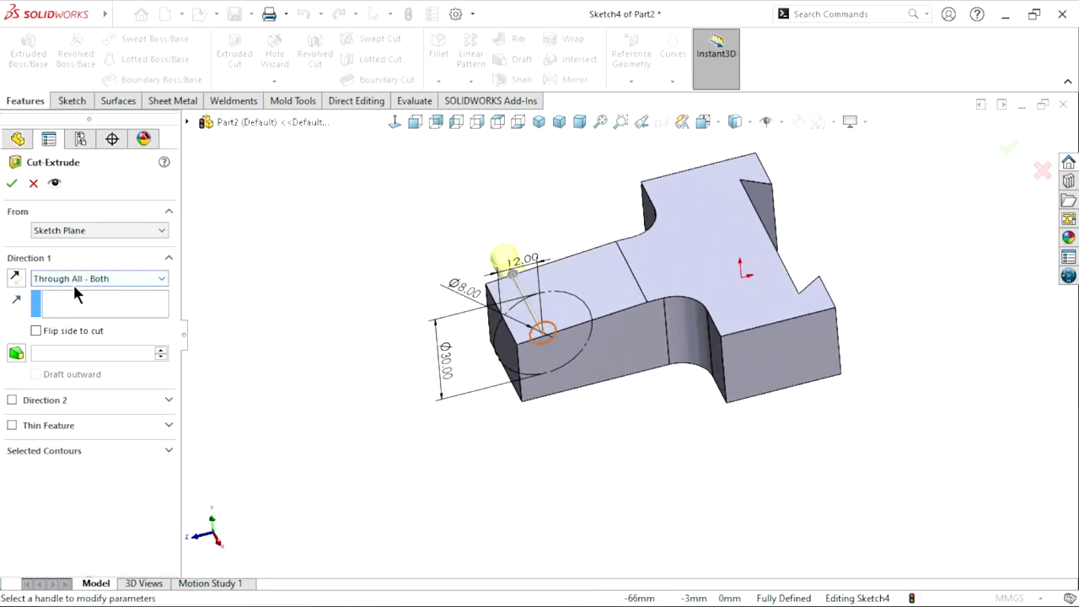
{"action": "left_click", "coordinate": [78, 279]}
{"action": "left_click", "coordinate": [114, 313]}
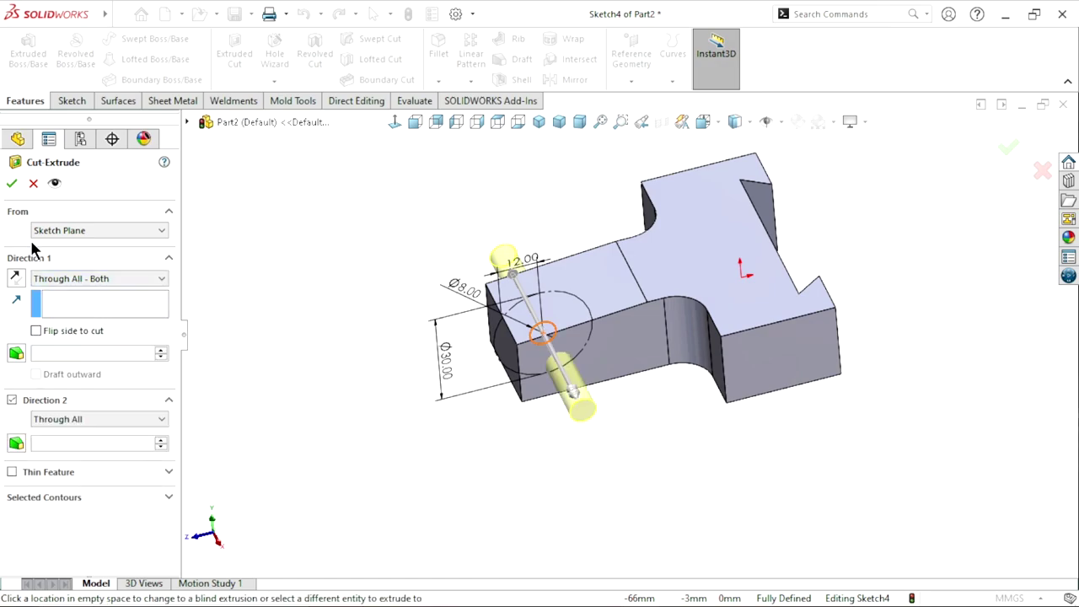
{"action": "left_click", "coordinate": [11, 183]}
{"action": "mouse_move", "coordinate": [334, 397]}
{"action": "middle_mouse_down"}
{"action": "mouse_move", "coordinate": [419, 360]}
{"action": "mouse_move", "coordinate": [464, 391]}
{"action": "middle_mouse_up"}
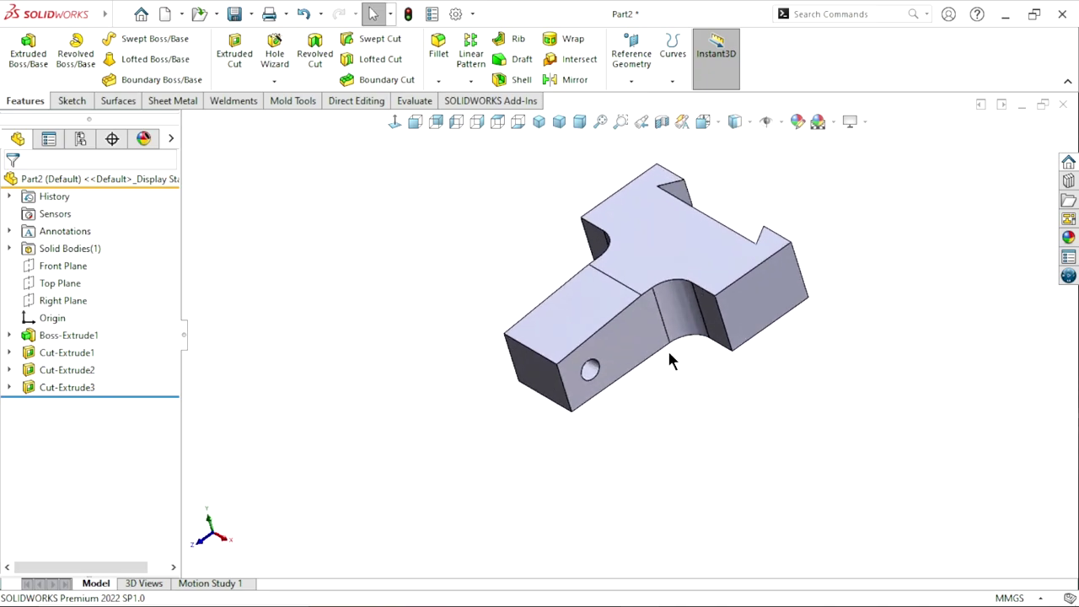
{"action": "scroll", "coordinate": [717, 409], "scroll_direction": "up", "scroll_amount": 2}
{"action": "scroll", "coordinate": [604, 360], "scroll_direction": "down", "scroll_amount": 2}
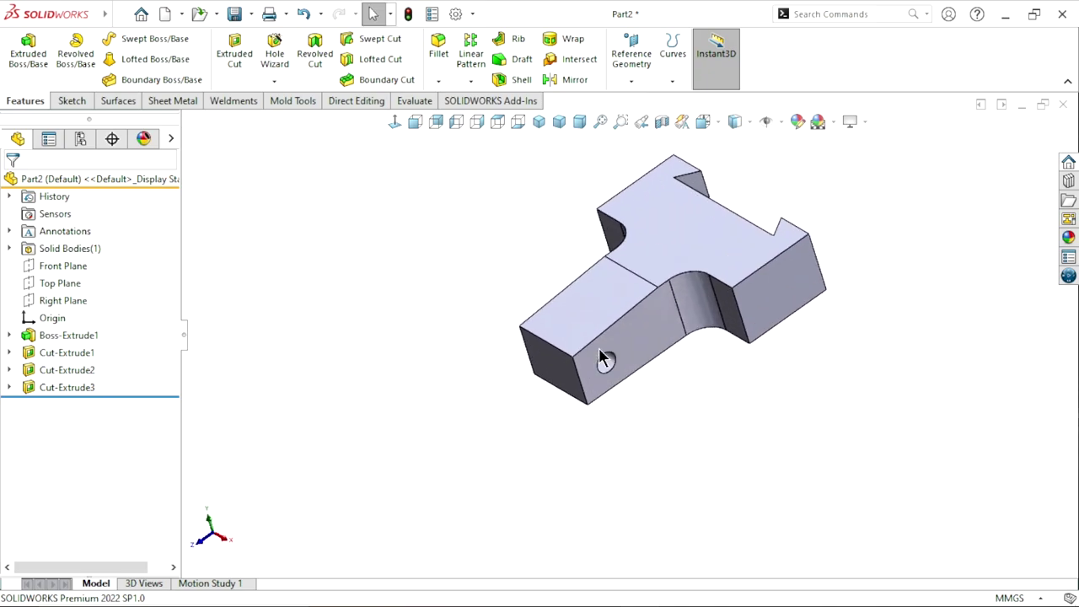
Start a sketch on the Top Plane and draw a corner rectangle across the arm.
{"action": "left_click", "coordinate": [62, 283]}
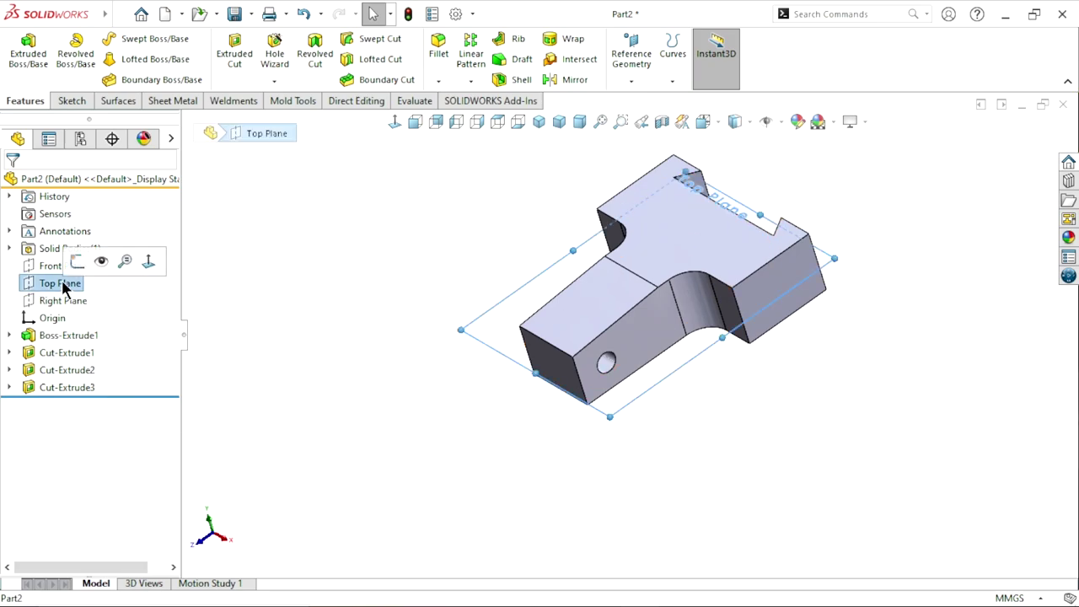
{"action": "left_click", "coordinate": [74, 263]}
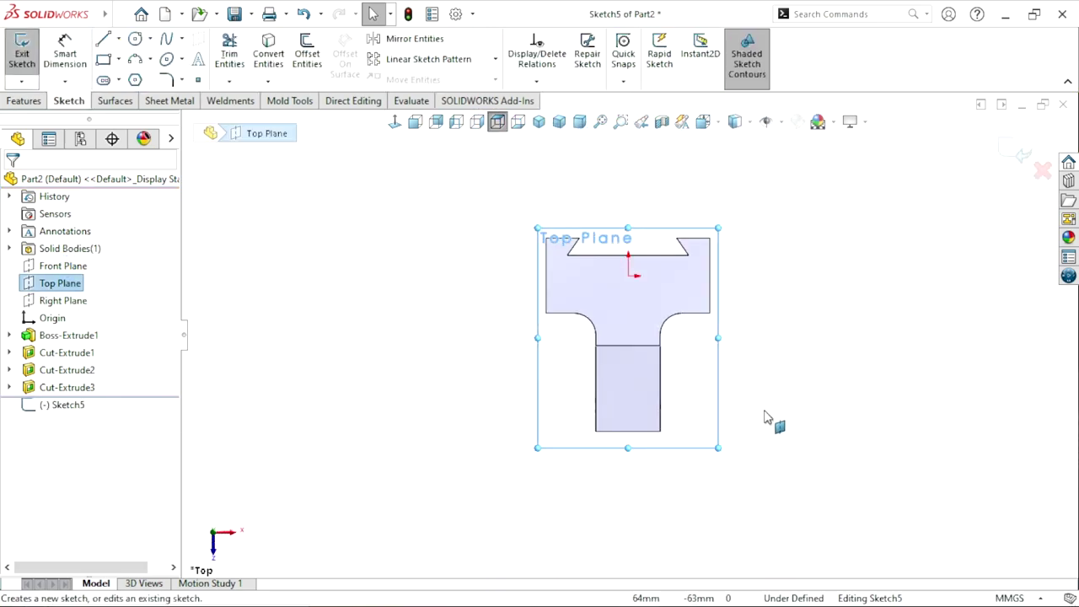
{"action": "left_click", "coordinate": [102, 59]}
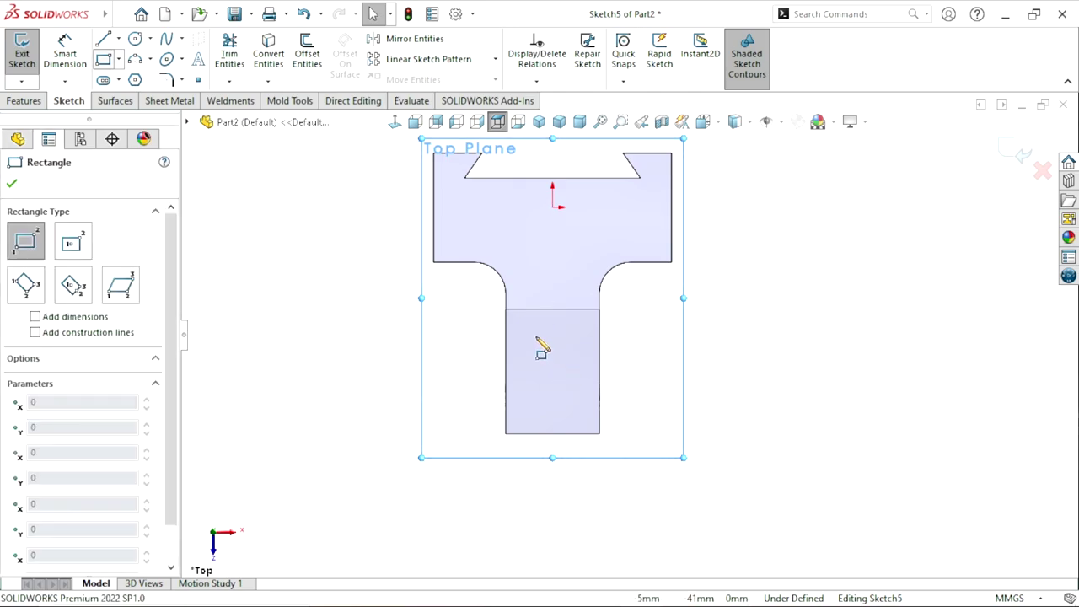
{"action": "left_click", "coordinate": [535, 336]}
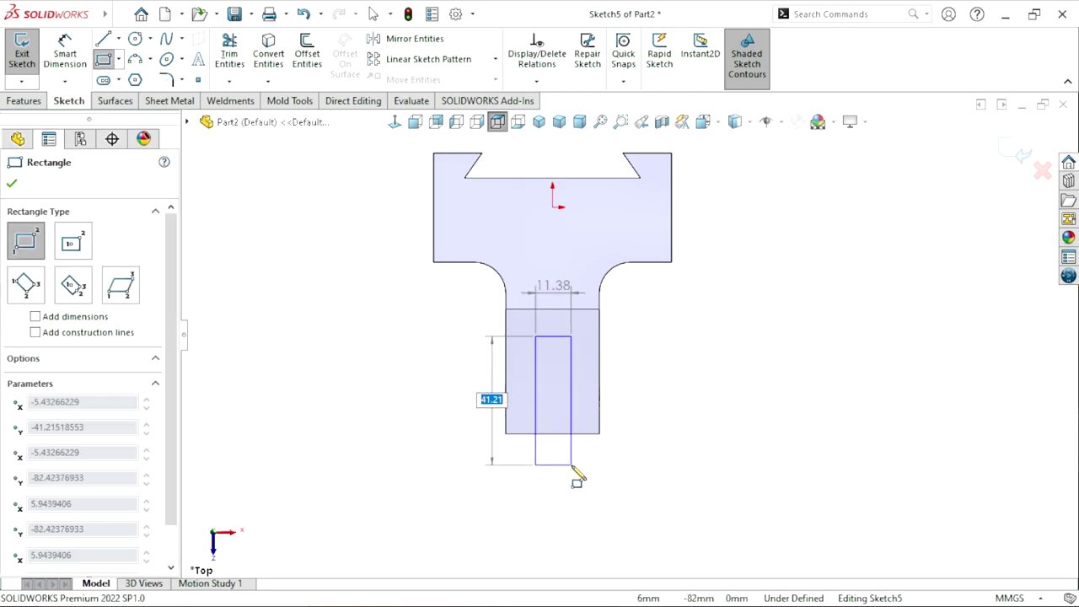
{"action": "left_click", "coordinate": [572, 464]}
{"action": "right_click", "coordinate": [642, 396]}
{"action": "left_click", "coordinate": [653, 395]}
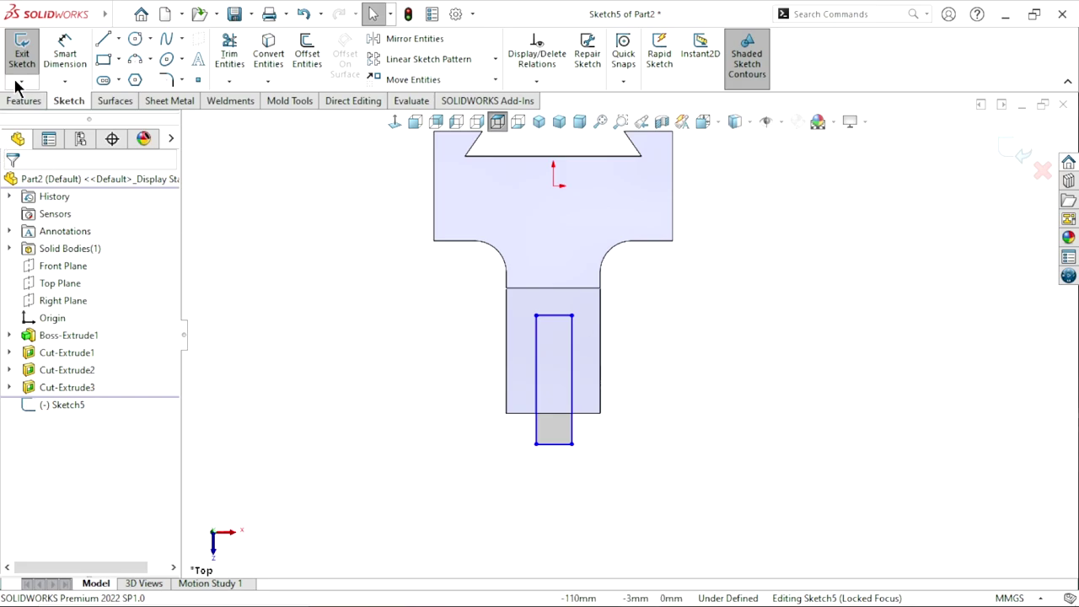
Dimension the slot rectangle 10 mm from the shoulder, 10 mm wide and 35 mm long.
{"action": "left_click", "coordinate": [65, 52]}
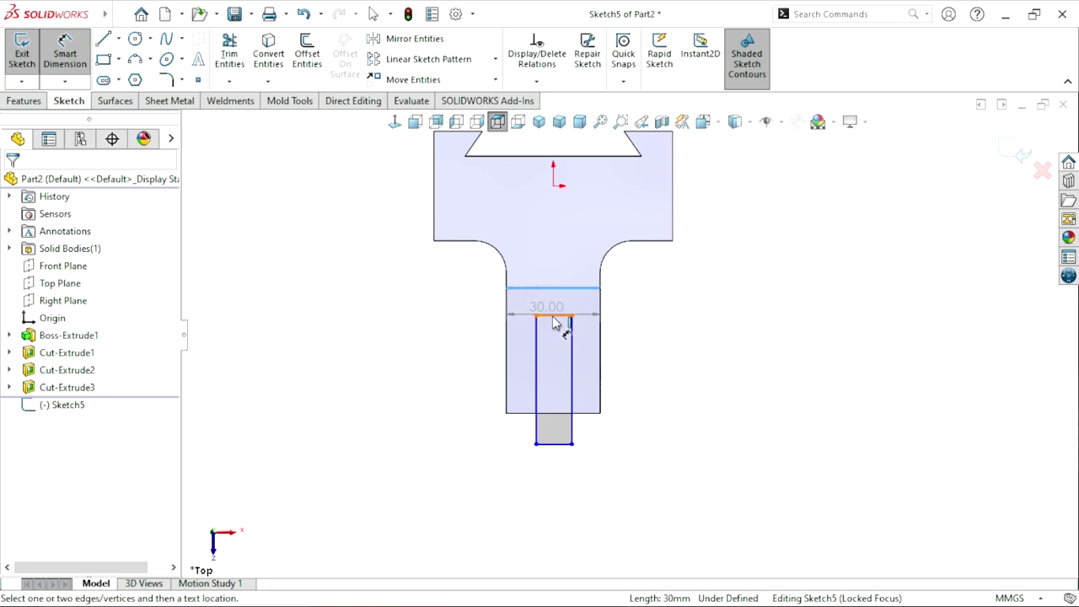
{"action": "left_click", "coordinate": [555, 317]}
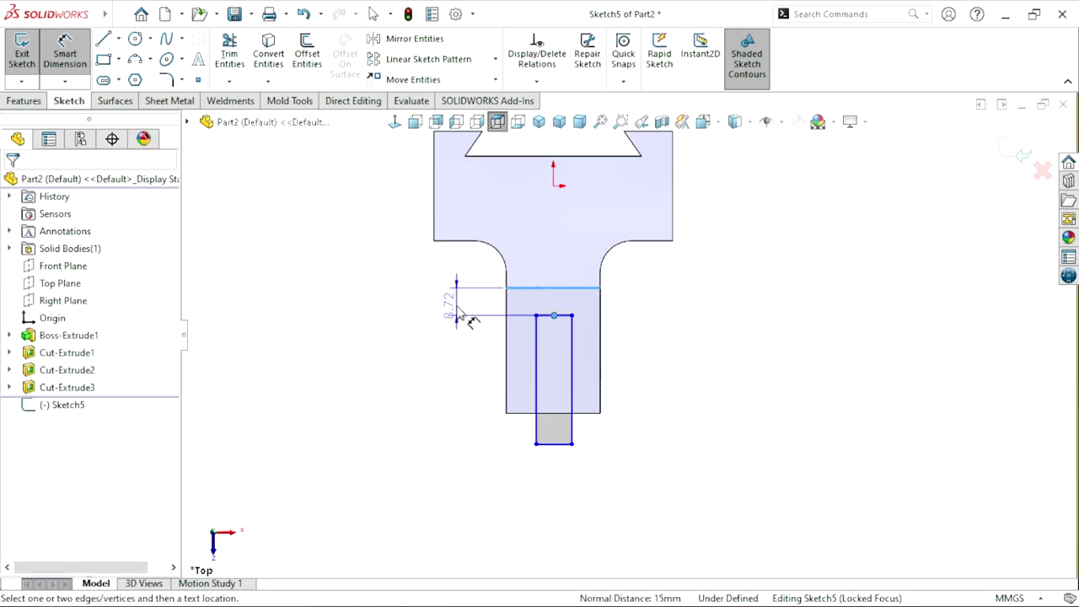
{"action": "left_click", "coordinate": [459, 316]}
{"action": "type", "text": "10"}
{"action": "key", "text": "Return"}
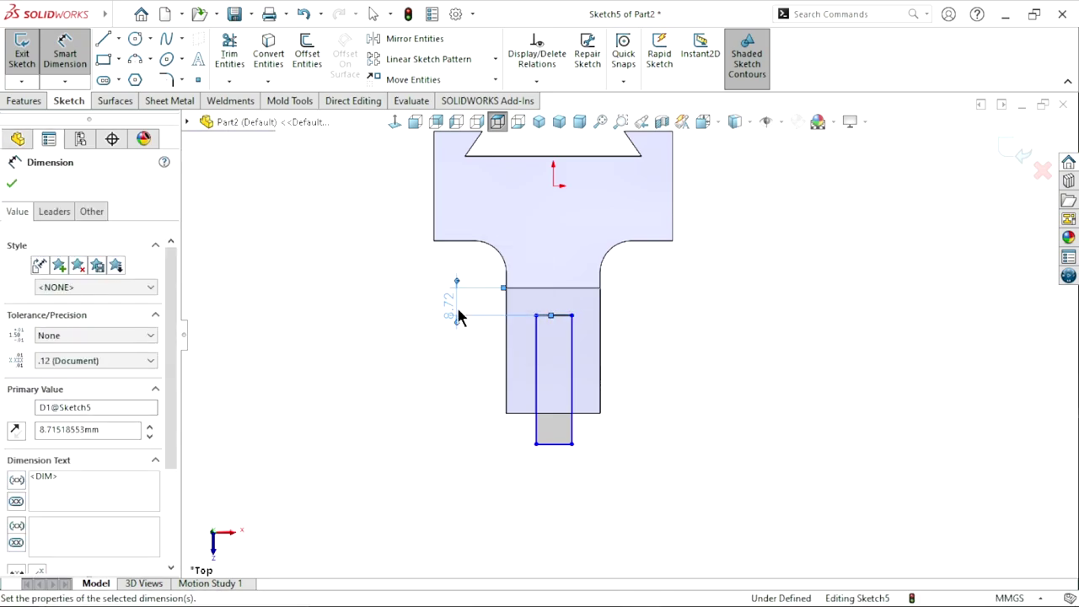
{"action": "left_click", "coordinate": [800, 396]}
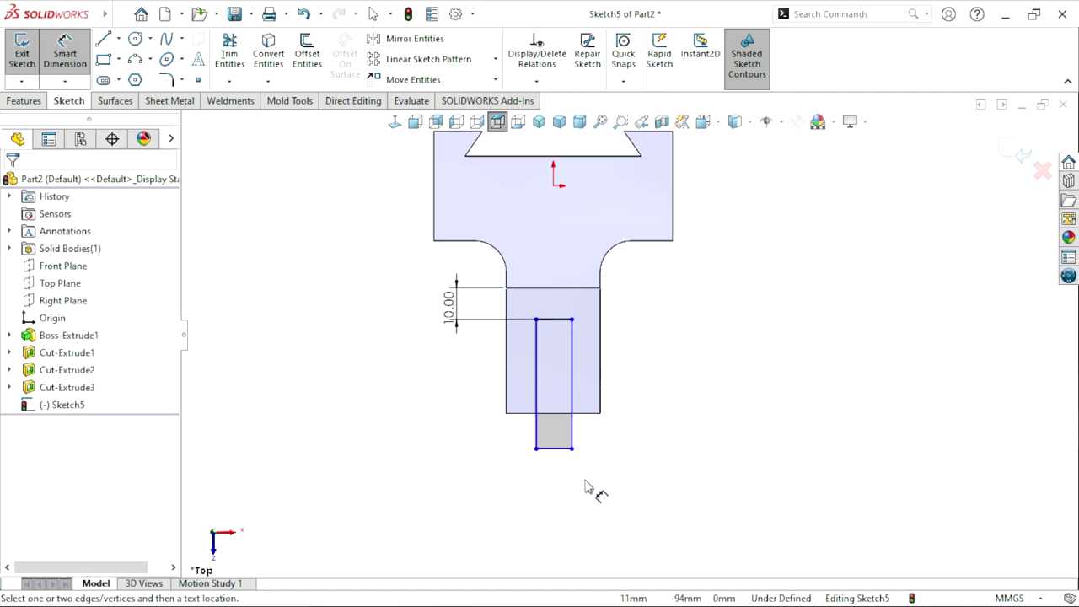
{"action": "left_click", "coordinate": [552, 449]}
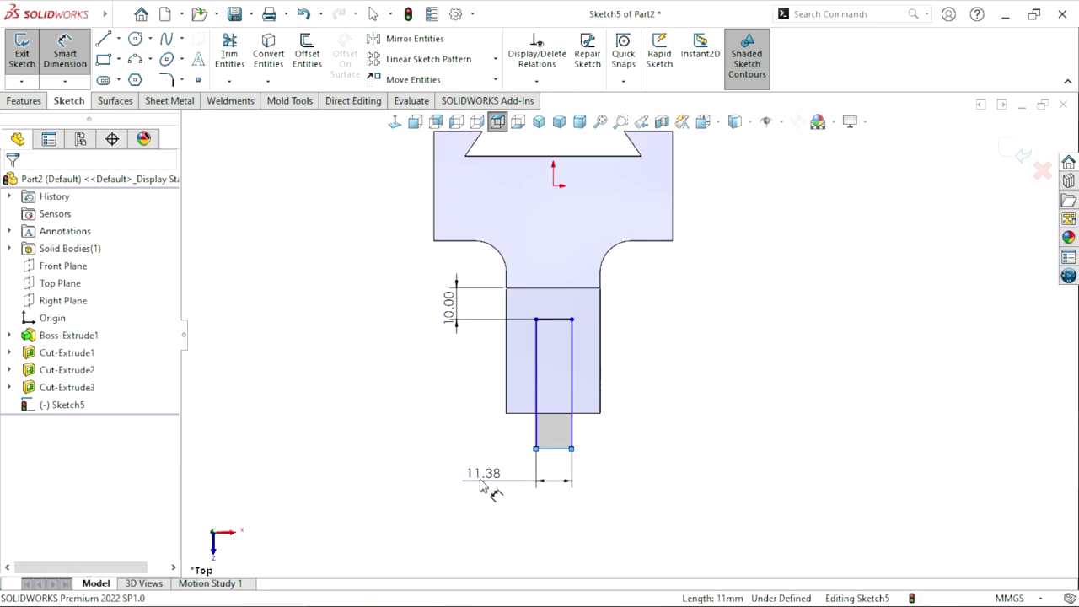
{"action": "left_click", "coordinate": [482, 484]}
{"action": "type", "text": "10"}
{"action": "key", "text": "Return"}
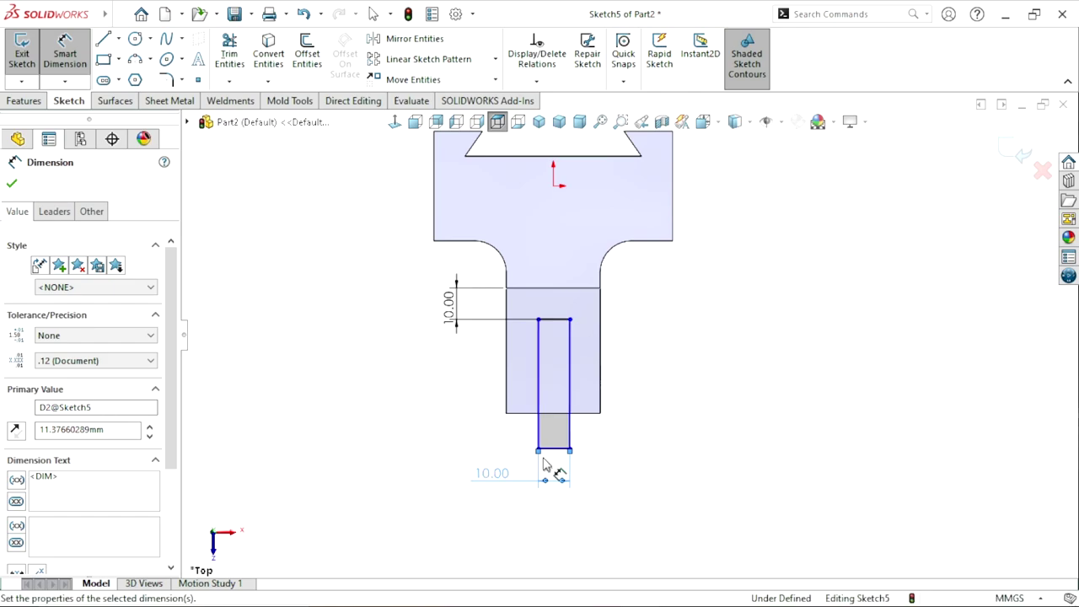
{"action": "left_click", "coordinate": [571, 384]}
{"action": "left_click", "coordinate": [660, 386]}
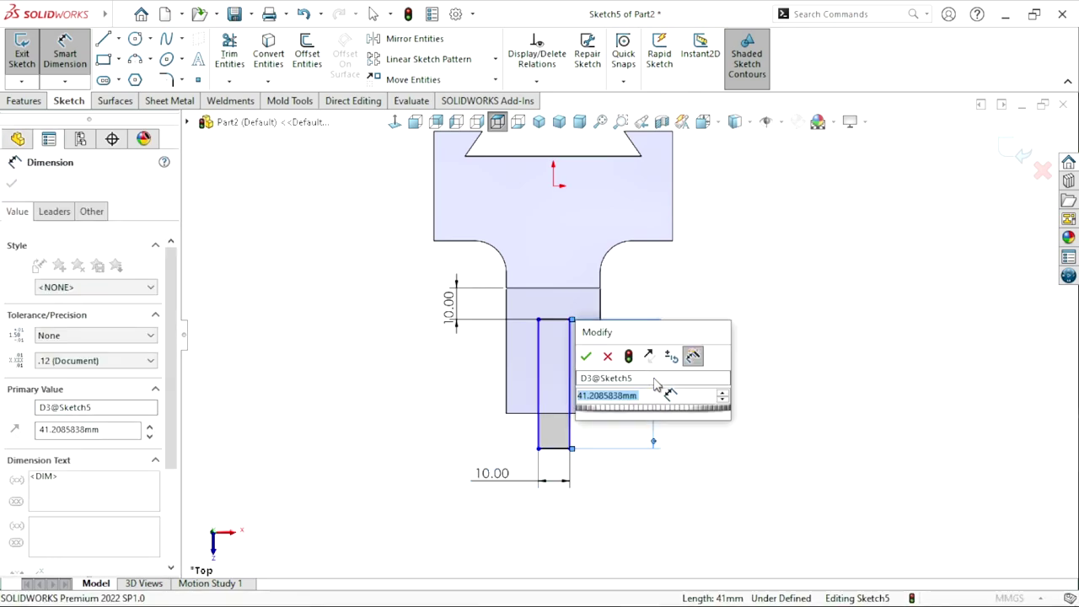
{"action": "type", "text": "35"}
{"action": "key", "text": "Return"}
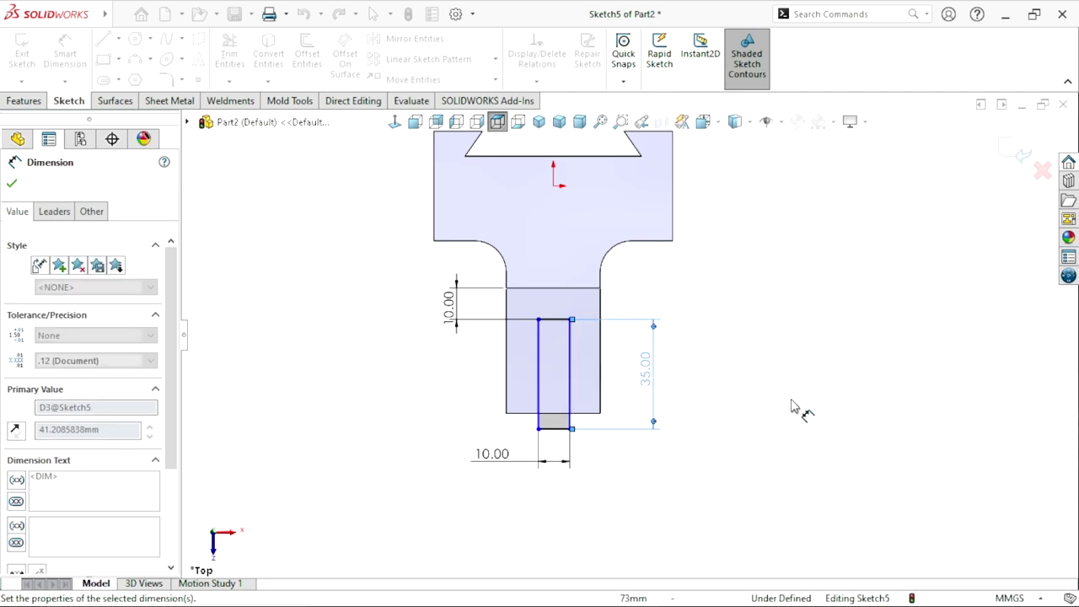
Make the slot's top-edge midpoint Vertical with the origin, then view isometric.
{"action": "left_click", "coordinate": [567, 212]}
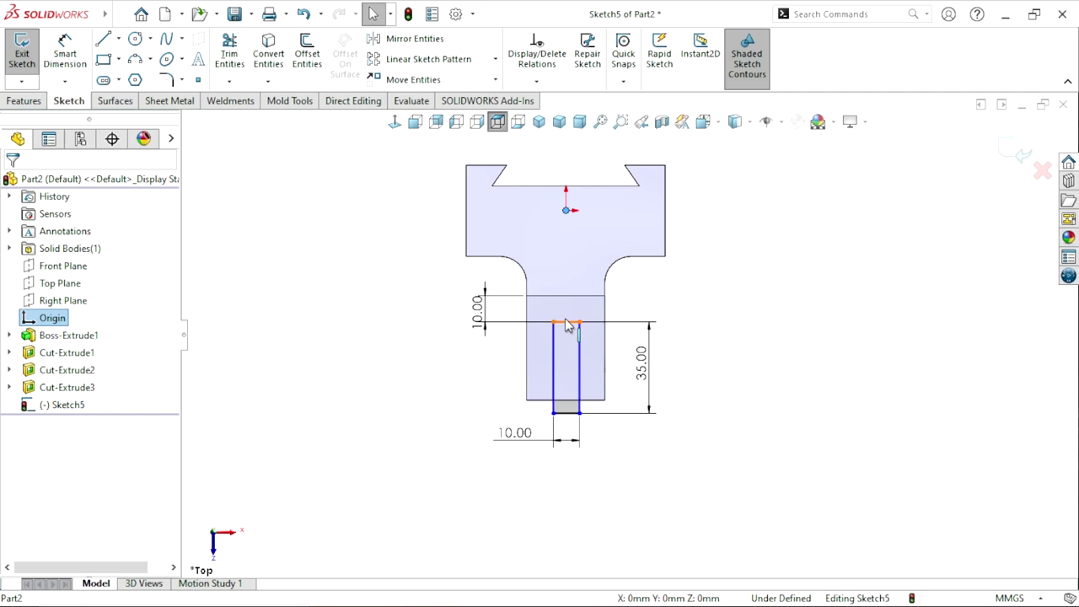
{"action": "left_click", "coordinate": [566, 322], "text": "ctrl"}
{"action": "left_click", "coordinate": [640, 248]}
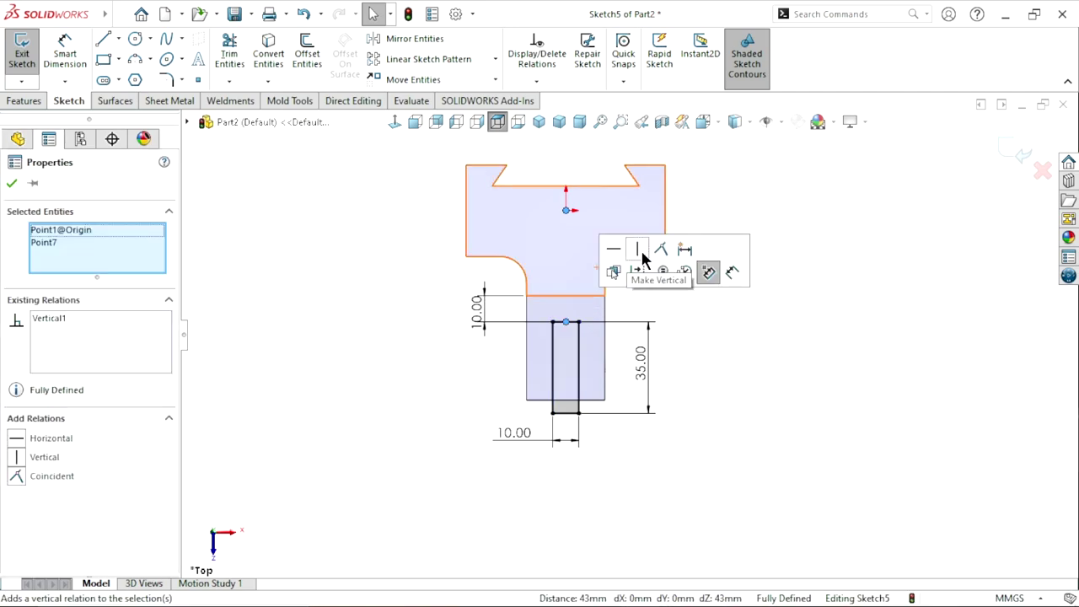
{"action": "left_click", "coordinate": [716, 392]}
{"action": "scroll", "coordinate": [670, 250], "scroll_direction": "down", "scroll_amount": 2}
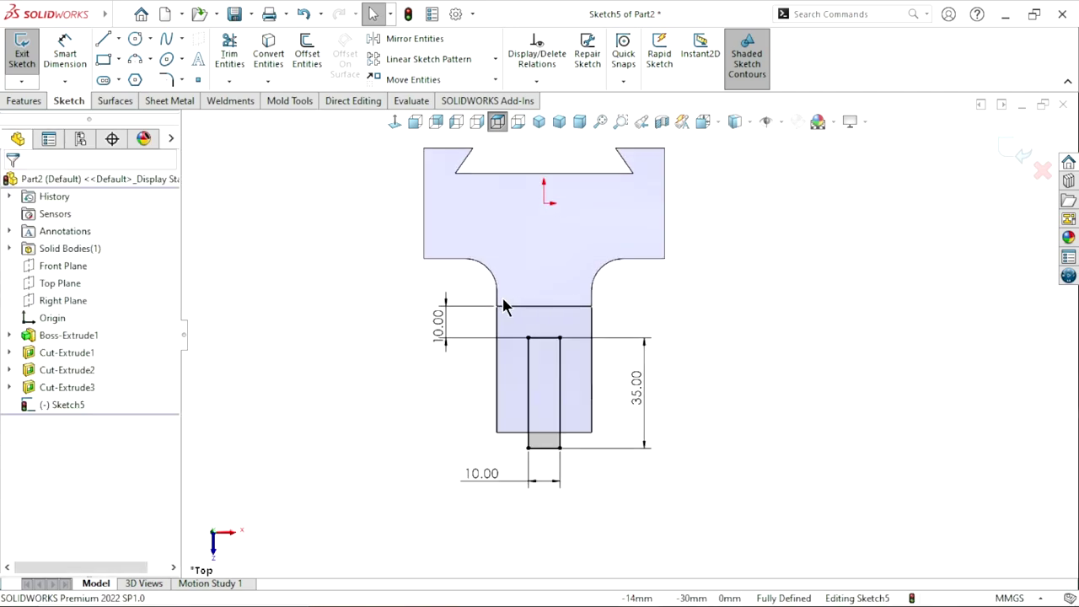
{"action": "left_click", "coordinate": [539, 123]}
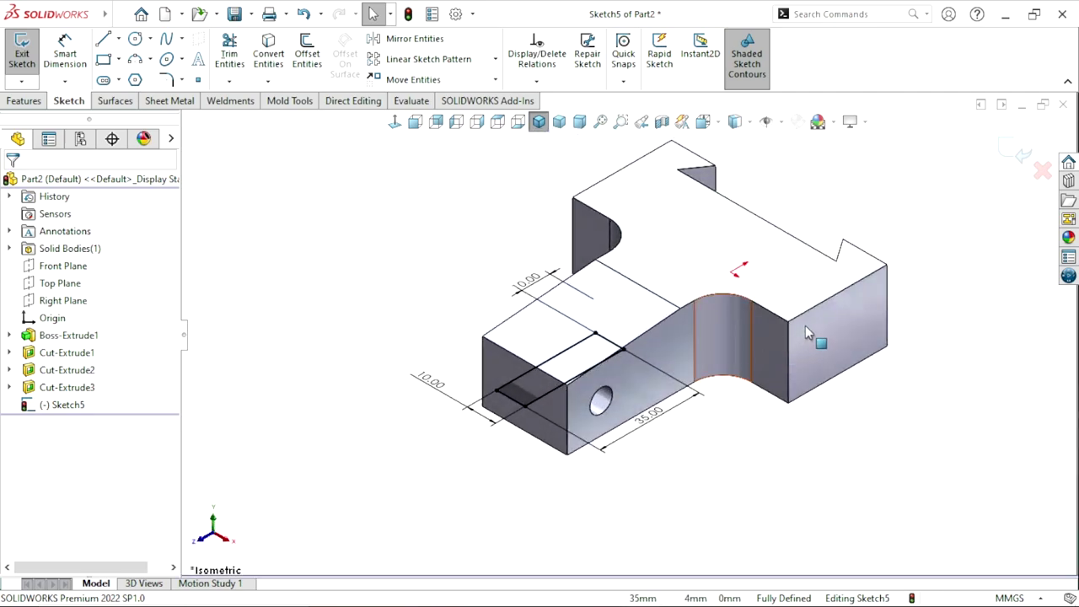
Cut the slot Through All – Both into a fork, then roll back above Cut-Extrude4.
{"action": "scroll", "coordinate": [825, 334], "scroll_direction": "down", "scroll_amount": 1}
{"action": "left_click", "coordinate": [24, 100]}
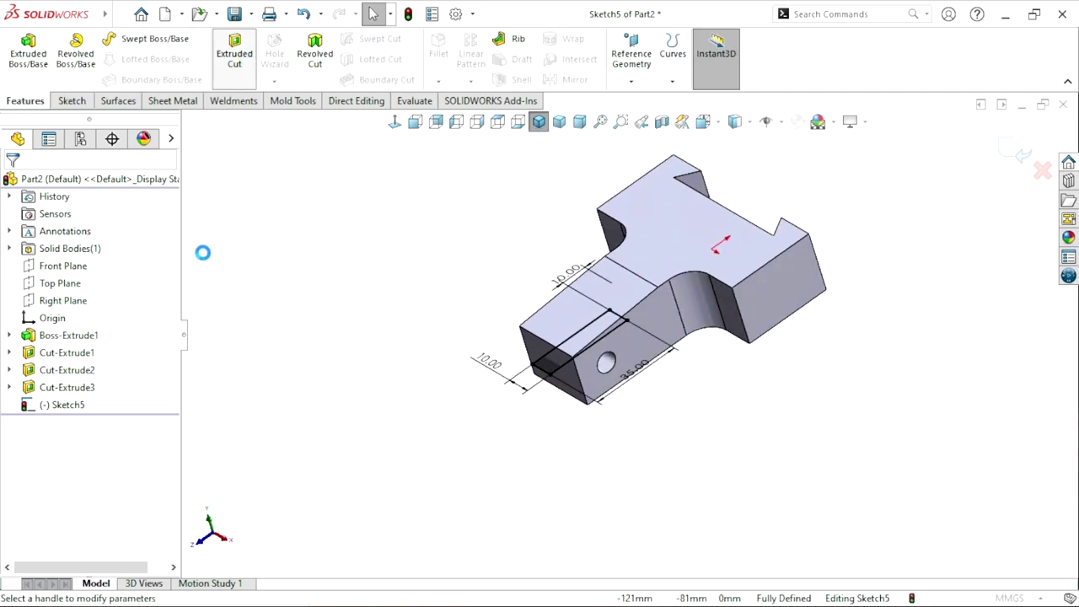
{"action": "left_click", "coordinate": [120, 281]}
{"action": "left_click", "coordinate": [108, 308]}
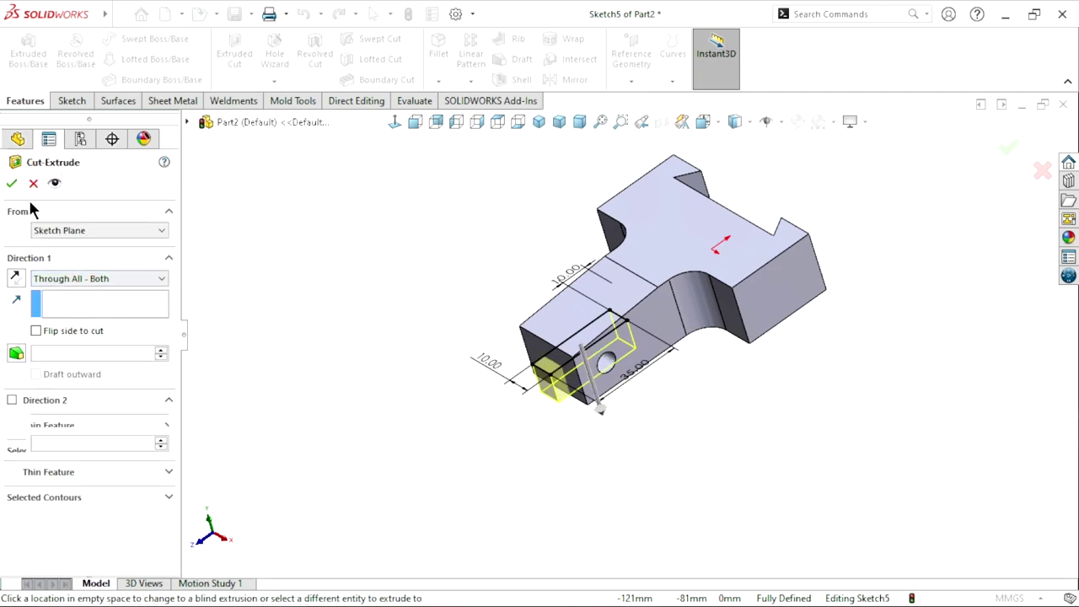
{"action": "left_click", "coordinate": [12, 183]}
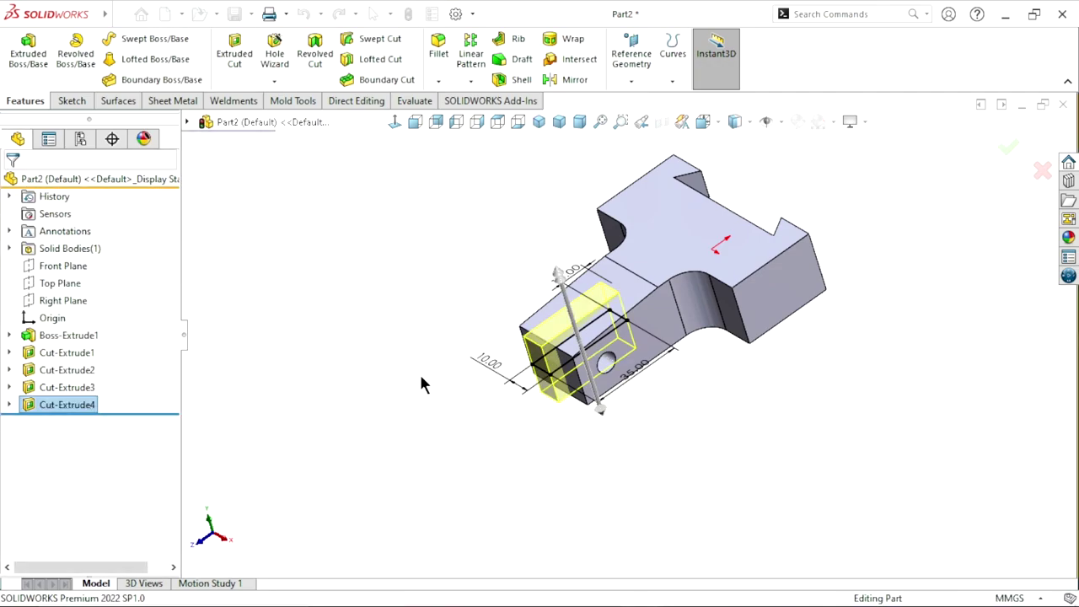
{"action": "mouse_move", "coordinate": [419, 372]}
{"action": "middle_mouse_down"}
{"action": "mouse_move", "coordinate": [428, 342]}
{"action": "mouse_move", "coordinate": [411, 423]}
{"action": "mouse_move", "coordinate": [489, 296]}
{"action": "mouse_move", "coordinate": [496, 329]}
{"action": "mouse_move", "coordinate": [447, 354]}
{"action": "middle_mouse_up"}
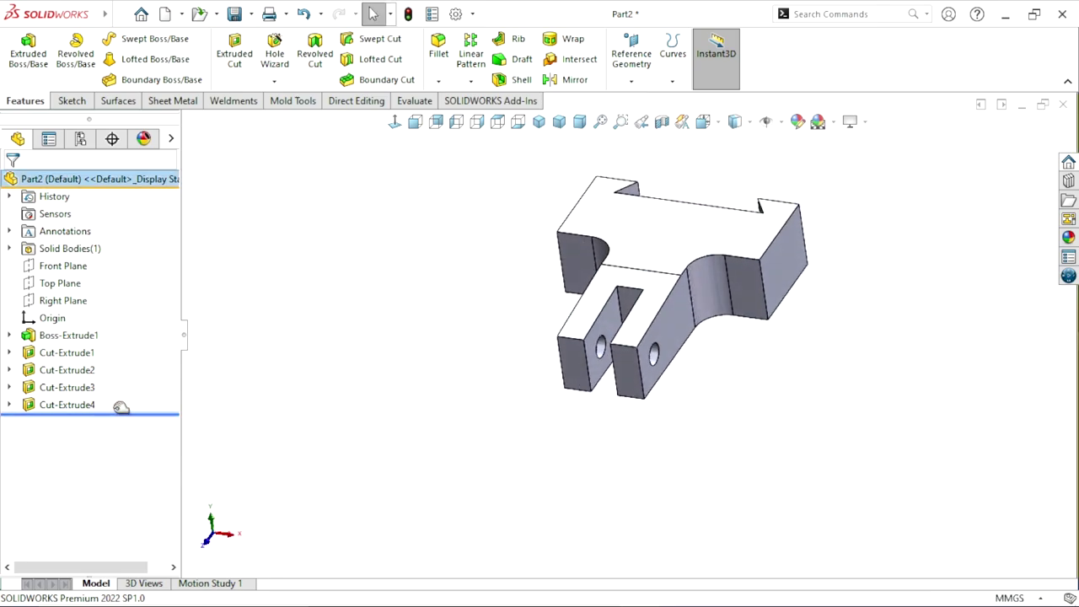
{"action": "left_click_drag", "start_coordinate": [122, 412], "coordinate": [125, 399]}
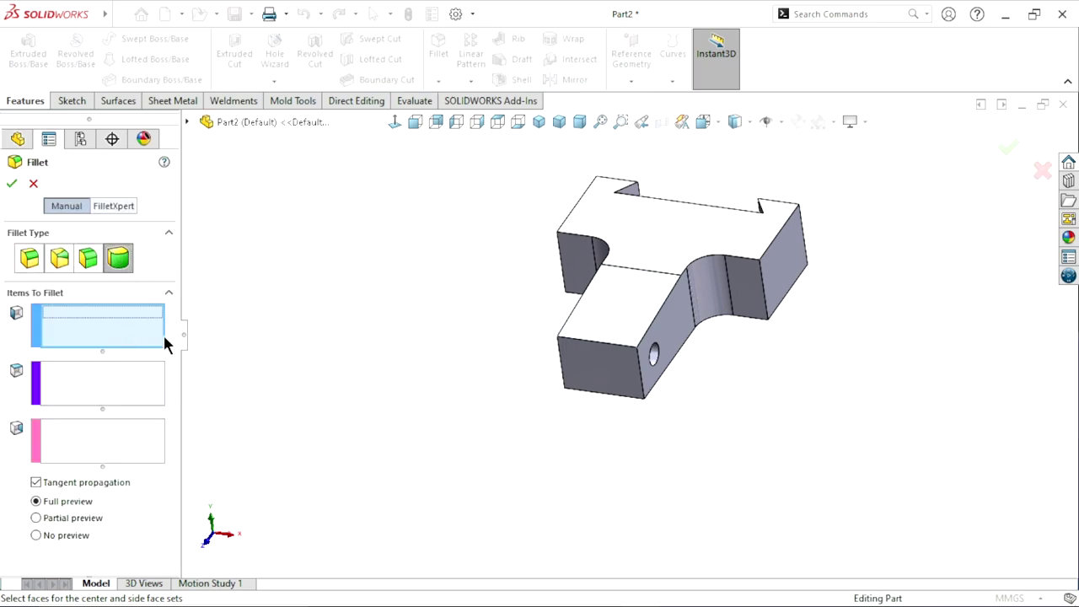
Assign the arm's top face and front end face to the full round fillet face sets.
{"action": "left_click", "coordinate": [600, 325]}
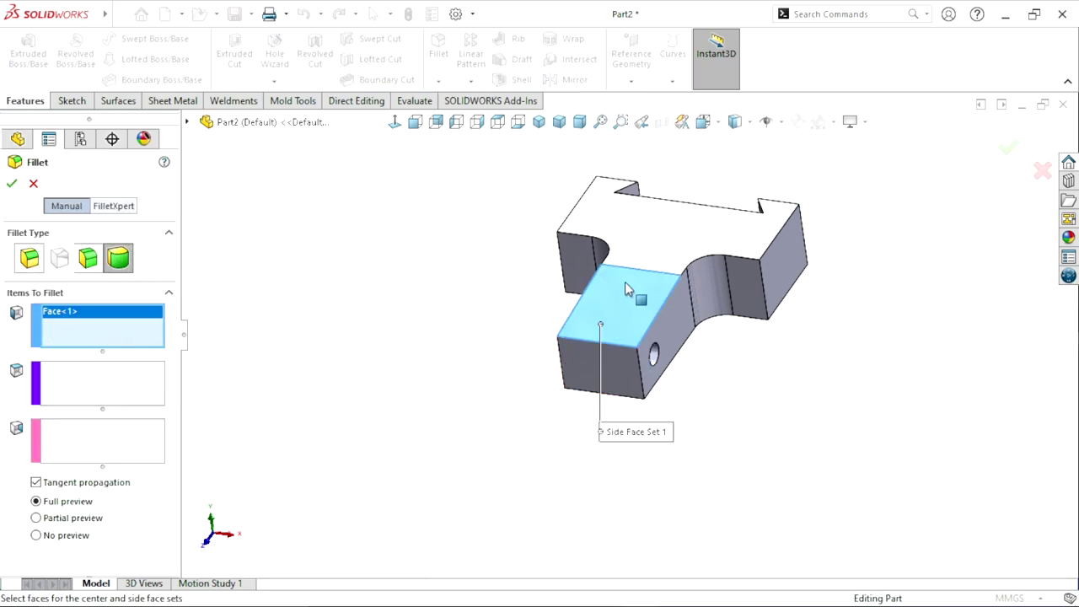
{"action": "left_click", "coordinate": [112, 394]}
{"action": "left_click", "coordinate": [587, 384]}
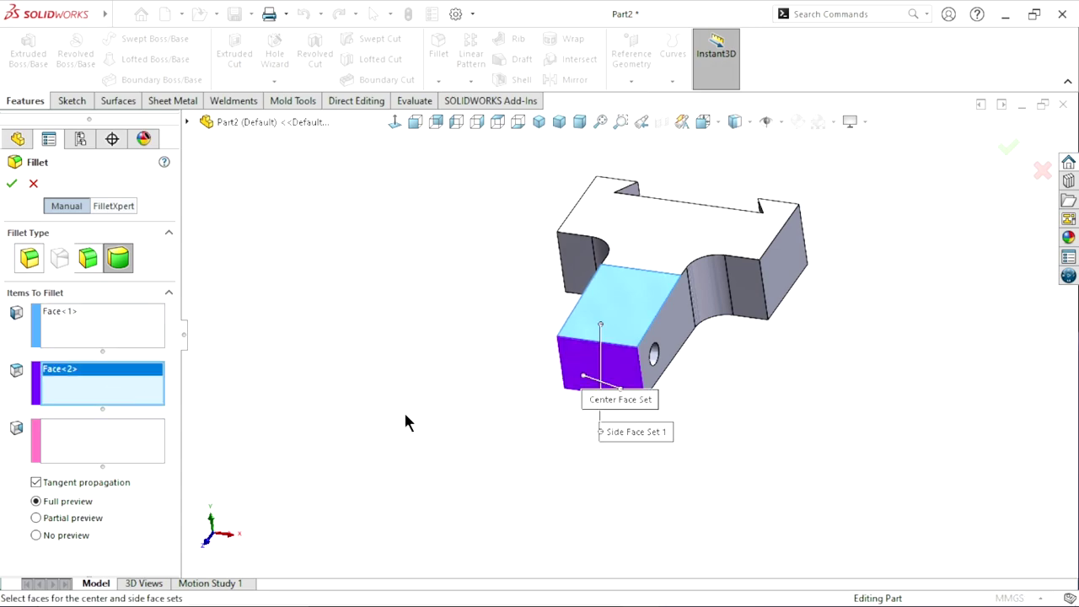
{"action": "left_click", "coordinate": [74, 448]}
{"action": "middle_click_drag", "start_coordinate": [535, 452], "coordinate": [496, 272]}
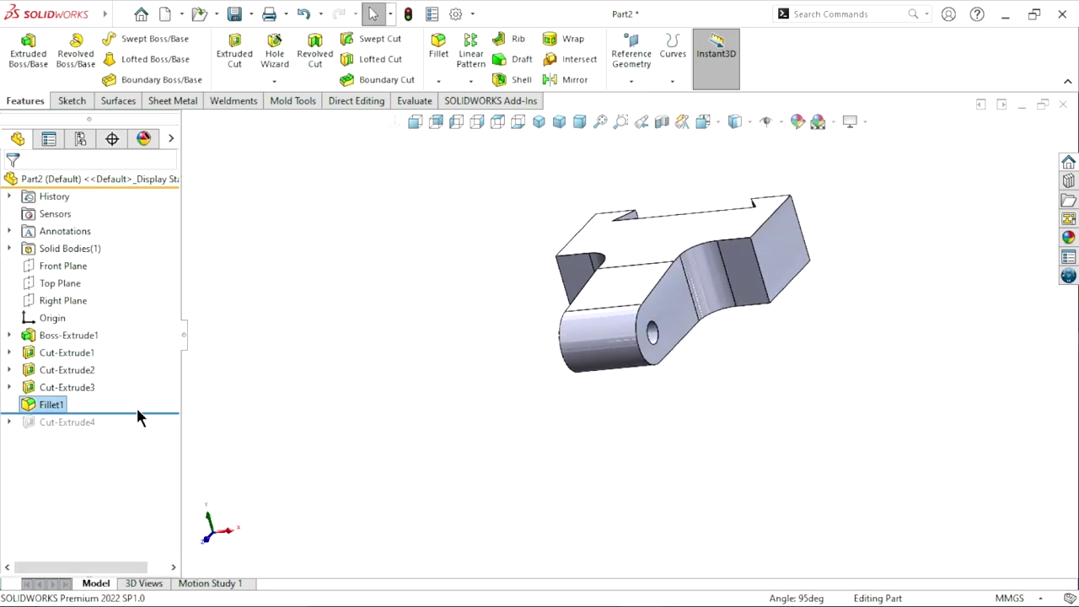
Roll forward past Cut-Extrude4 and orbit to face the part's long side.
{"action": "left_click_drag", "start_coordinate": [138, 413], "coordinate": [139, 431]}
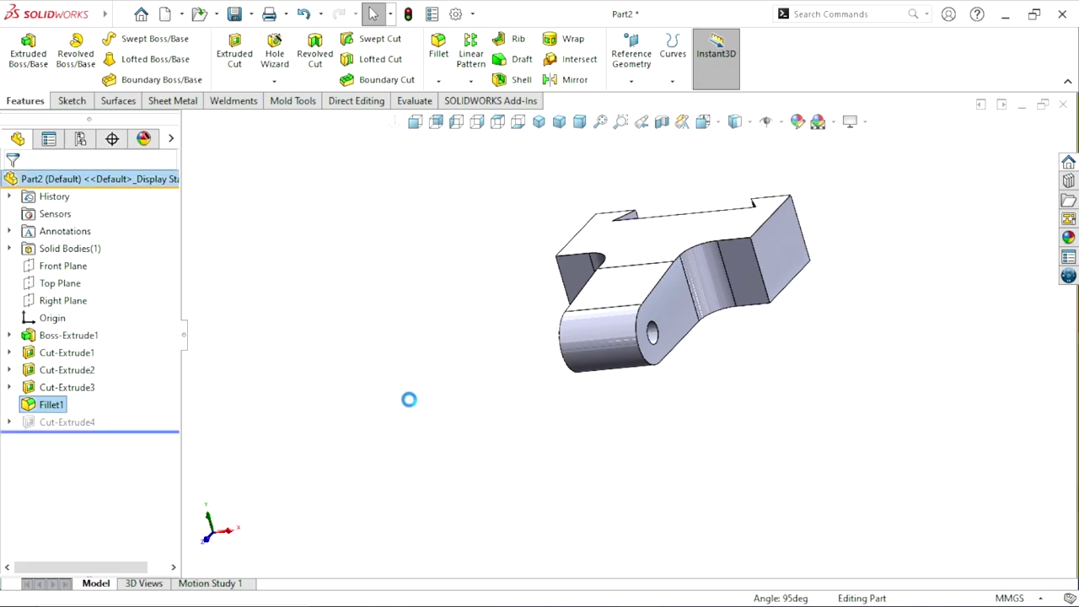
{"action": "mouse_move", "coordinate": [416, 371]}
{"action": "middle_mouse_down"}
{"action": "mouse_move", "coordinate": [530, 431]}
{"action": "mouse_move", "coordinate": [706, 352]}
{"action": "middle_mouse_up"}
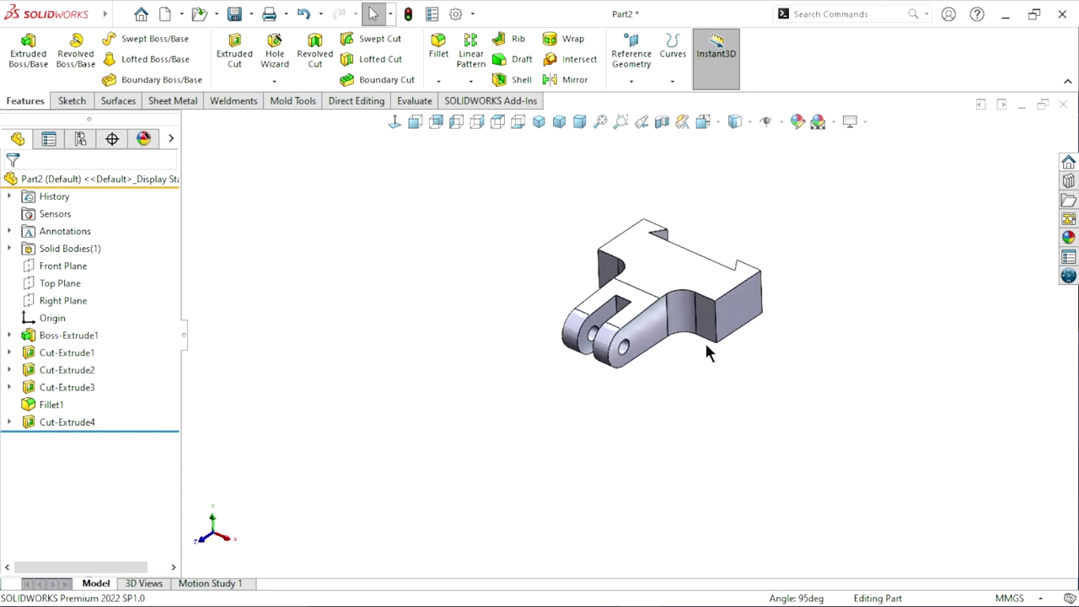
{"action": "scroll", "coordinate": [728, 300], "scroll_direction": "down", "scroll_amount": 3}
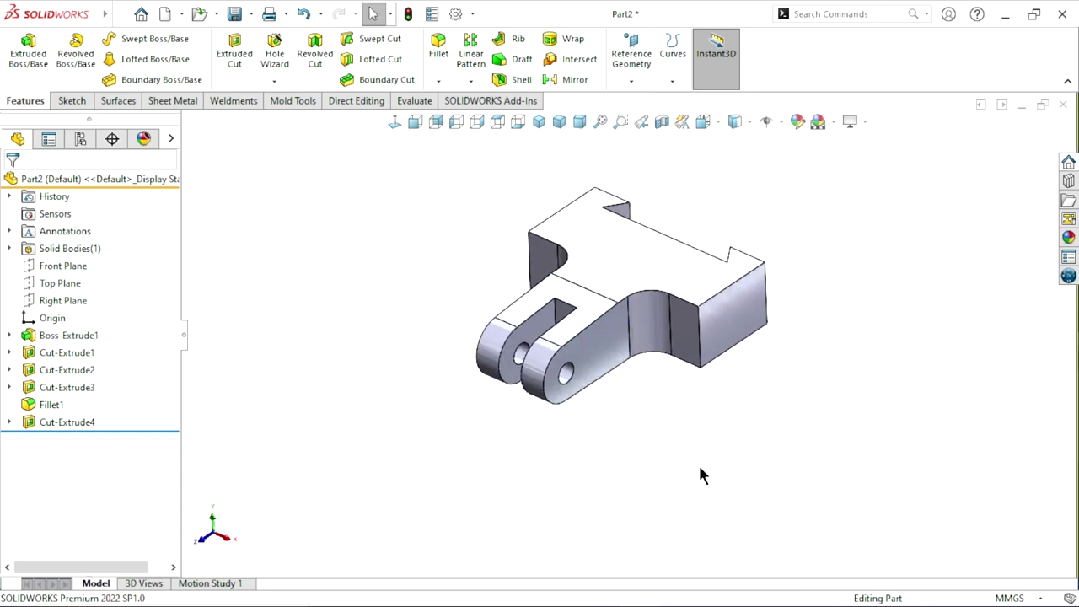
{"action": "middle_click_drag", "start_coordinate": [726, 412], "coordinate": [625, 313]}
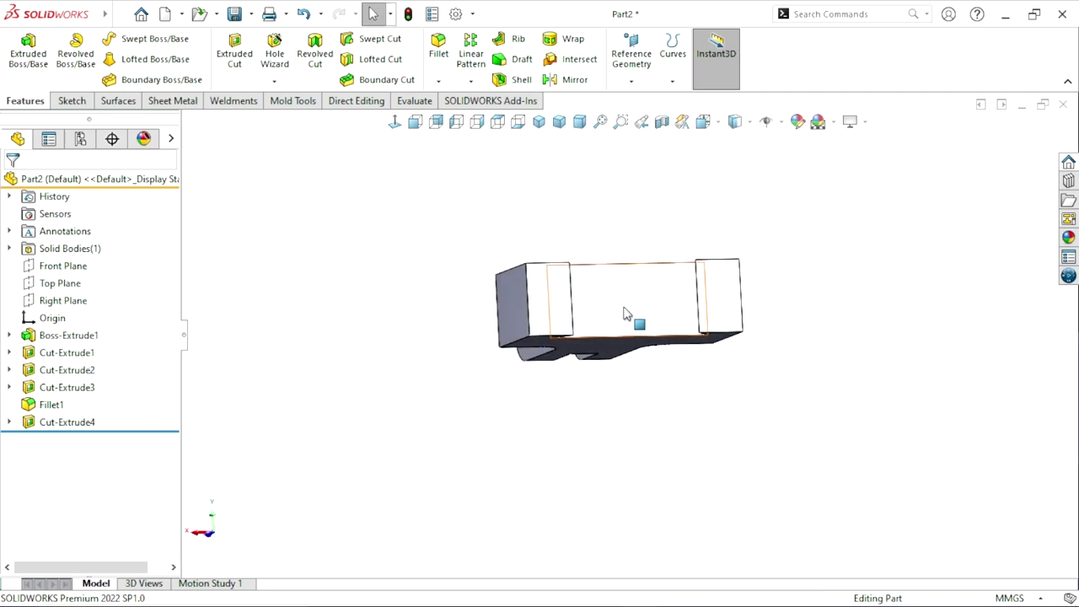
Start a sketch on the long side face and draw a centre rectangle at the origin.
{"action": "left_click", "coordinate": [666, 301]}
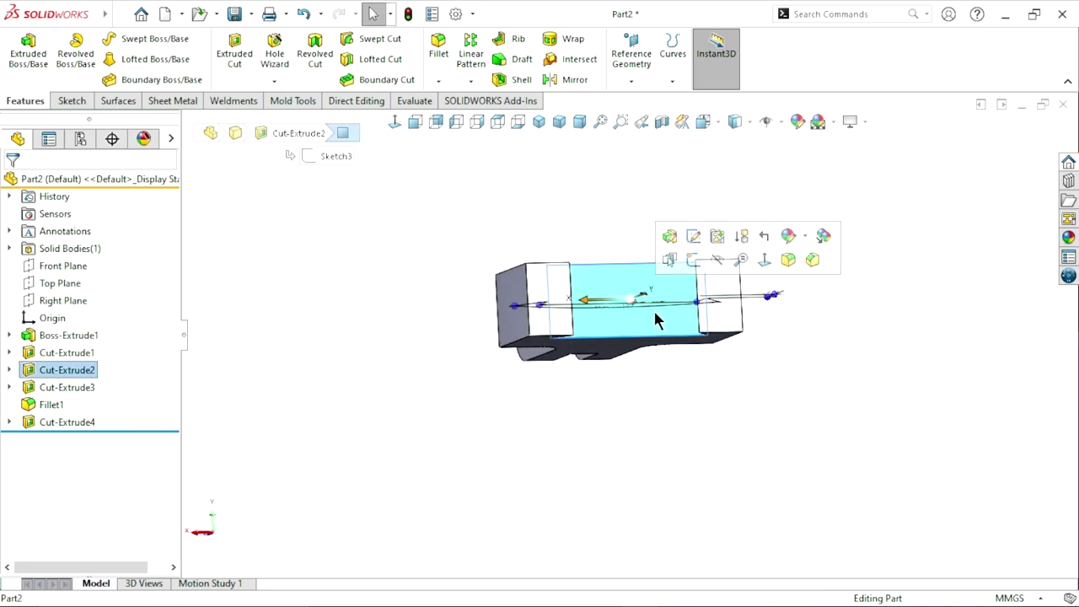
{"action": "left_click", "coordinate": [694, 263]}
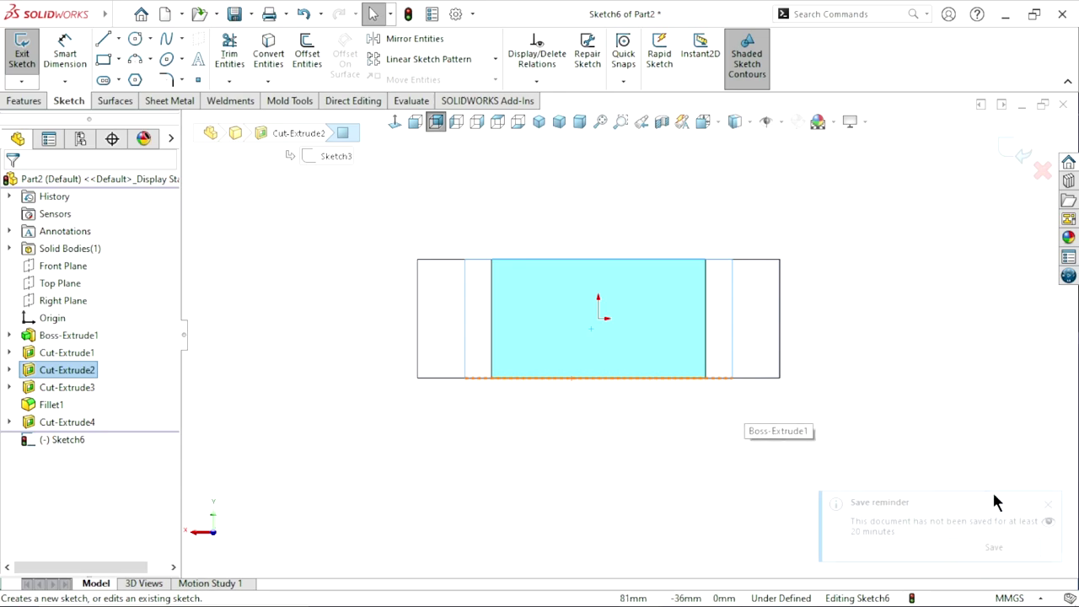
{"action": "left_click", "coordinate": [1048, 508]}
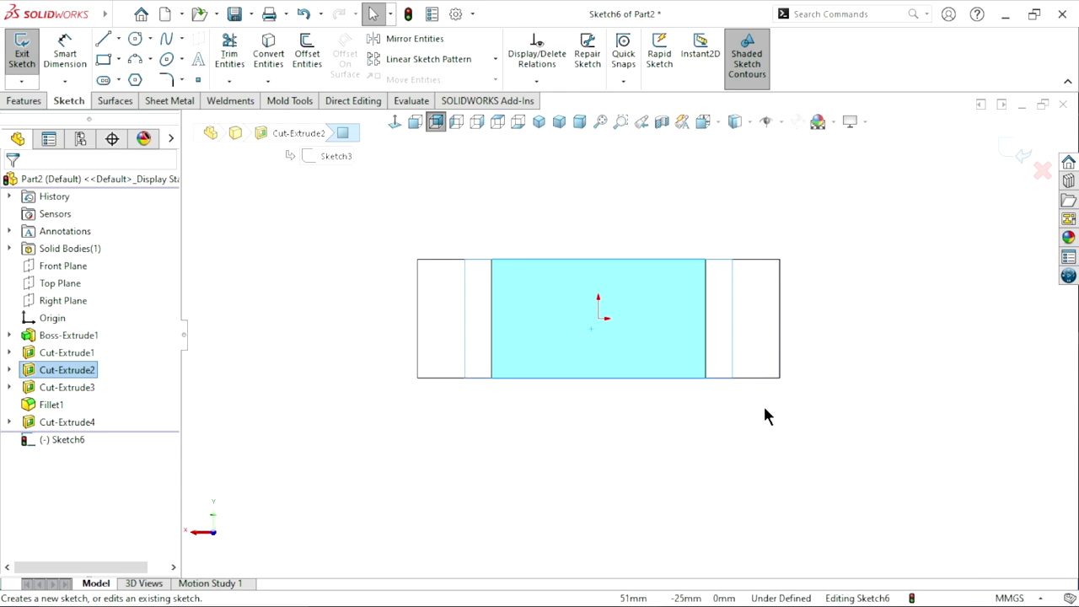
{"action": "left_click", "coordinate": [118, 59]}
{"action": "left_click", "coordinate": [115, 96]}
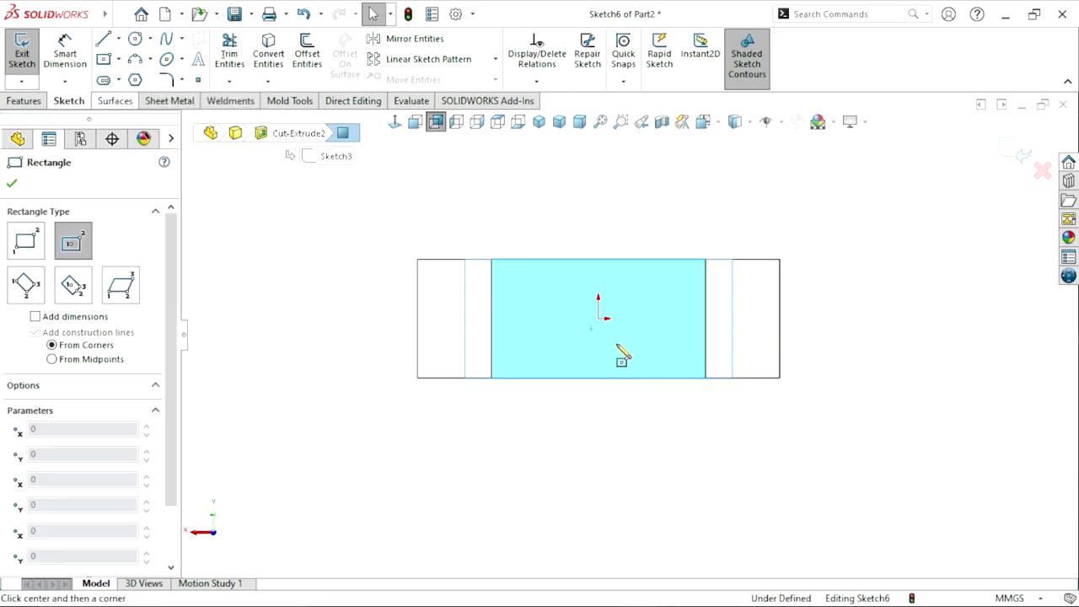
{"action": "left_click", "coordinate": [598, 319]}
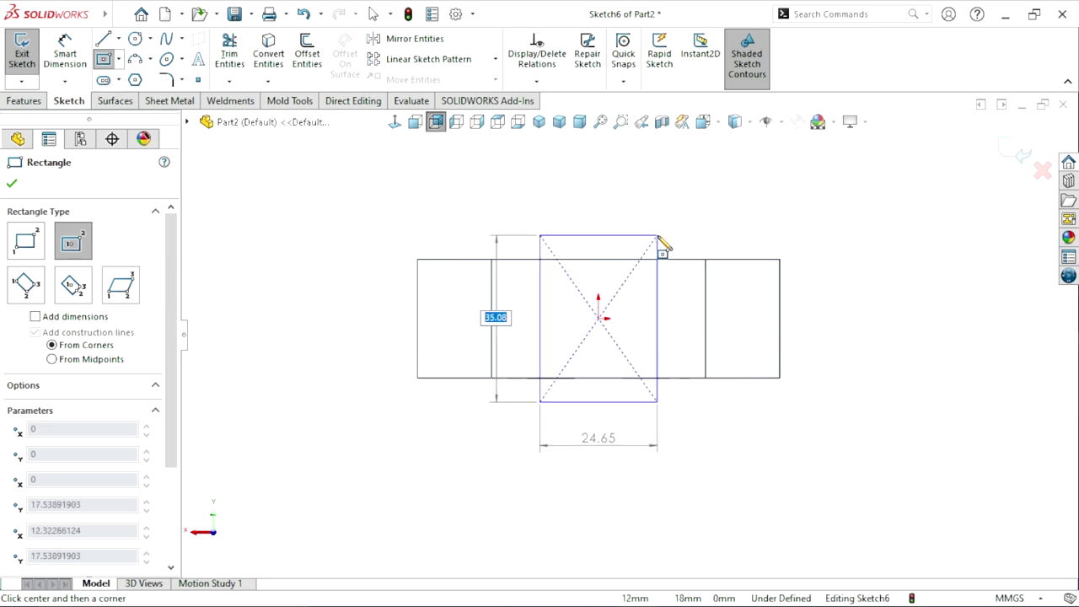
{"action": "left_click", "coordinate": [657, 235]}
{"action": "right_click", "coordinate": [701, 211]}
{"action": "left_click", "coordinate": [725, 223]}
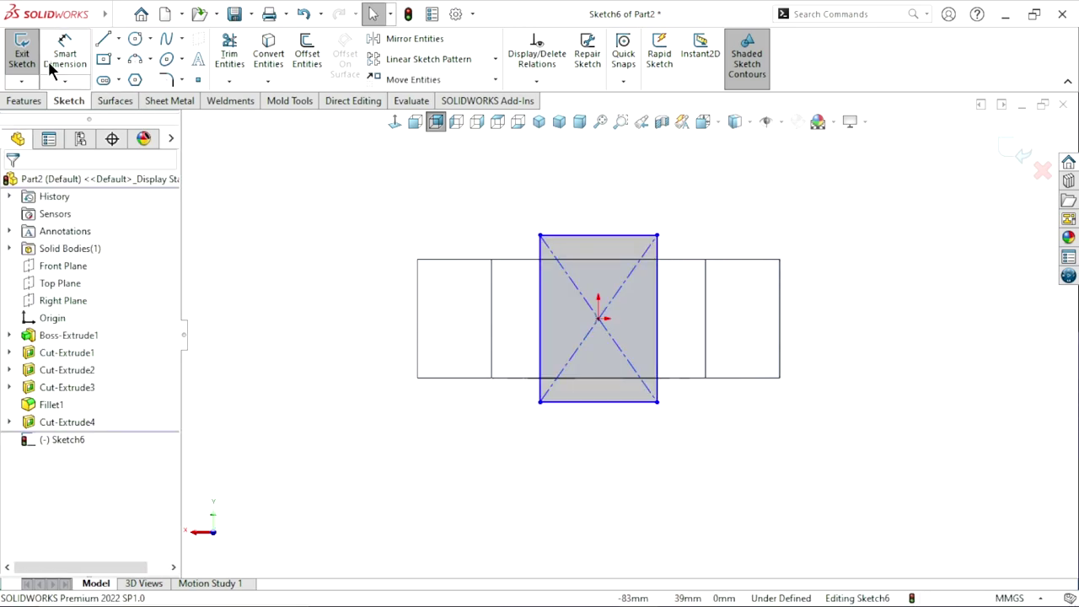
Dimension the centre rectangle 29.5 mm wide and 40 mm tall.
{"action": "left_click", "coordinate": [611, 236]}
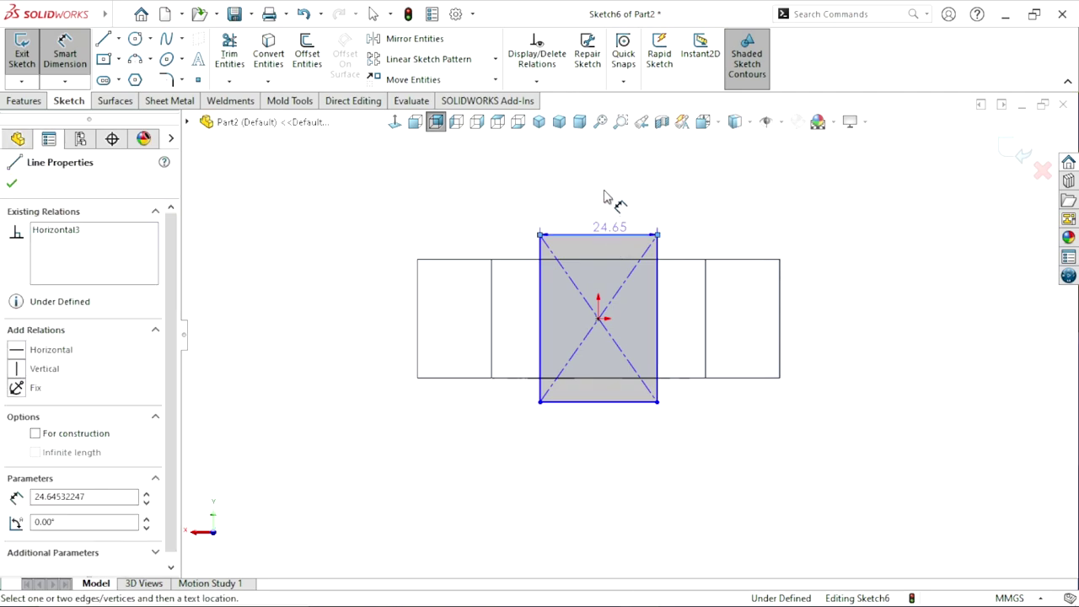
{"action": "left_click", "coordinate": [604, 194]}
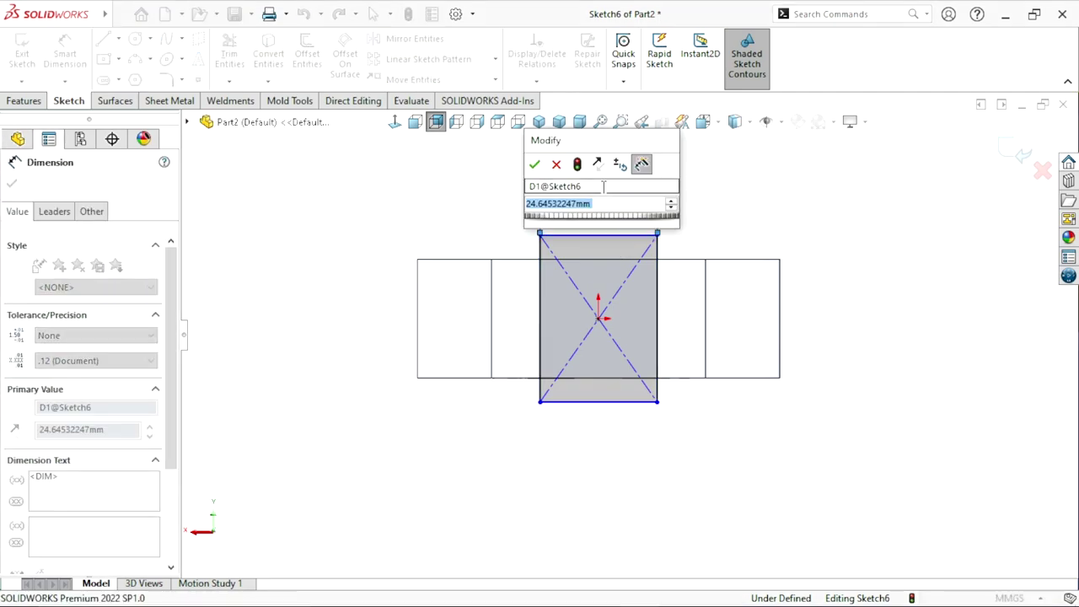
{"action": "type", "text": "29.5"}
{"action": "key", "text": "Return"}
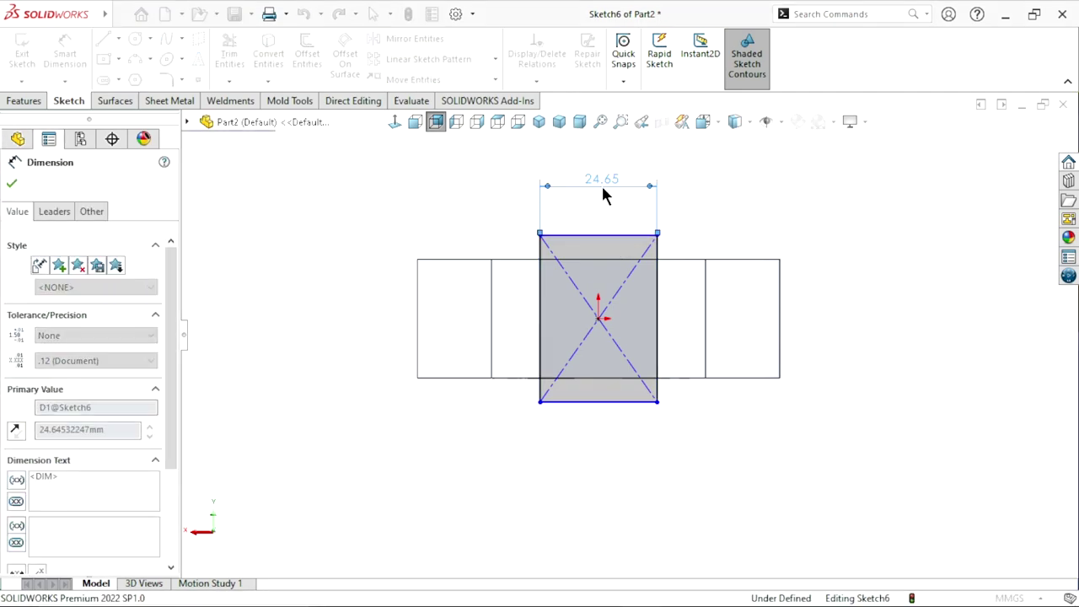
{"action": "left_click", "coordinate": [531, 305]}
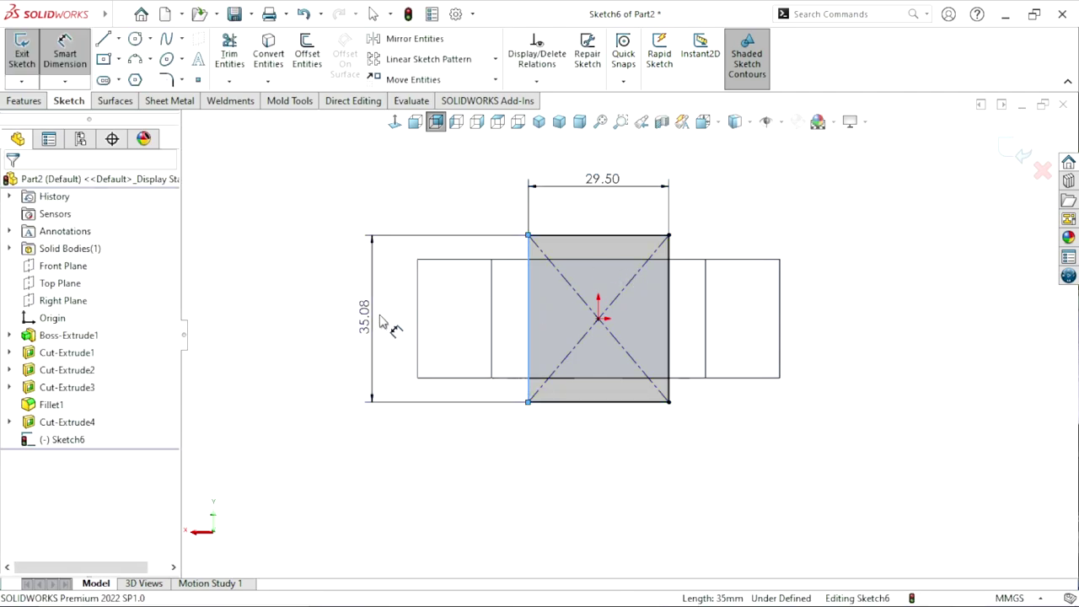
{"action": "left_click", "coordinate": [380, 320]}
{"action": "type", "text": "40"}
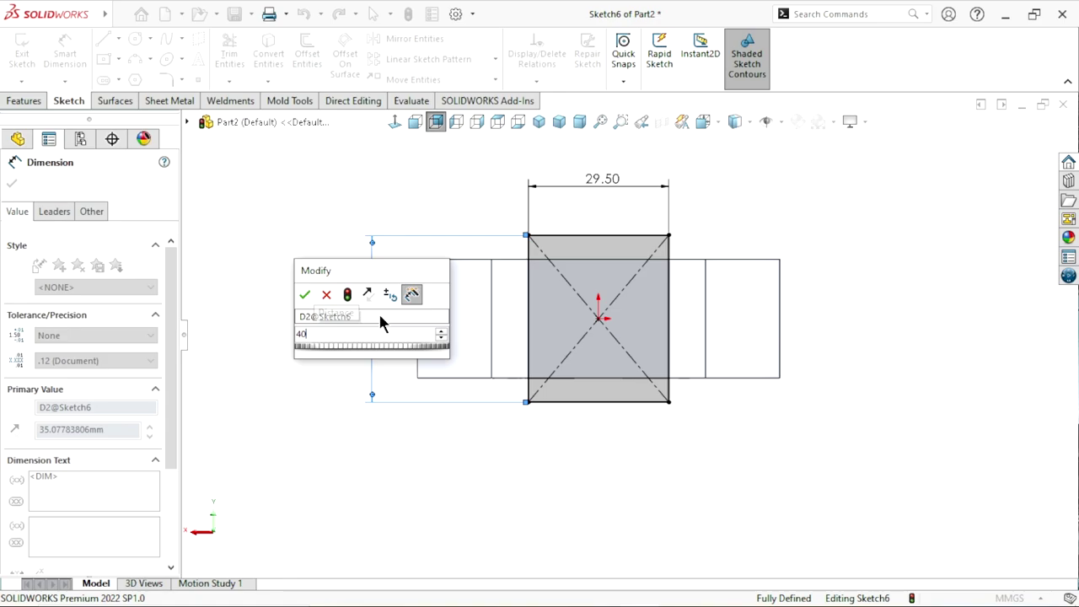
{"action": "key", "text": "Return"}
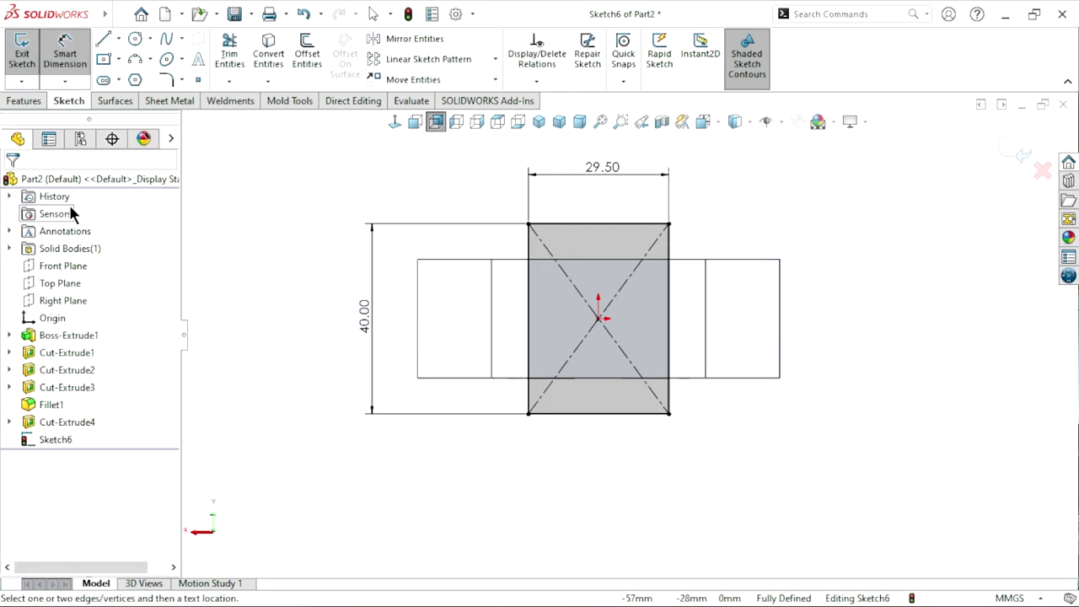
{"action": "left_click", "coordinate": [38, 102]}
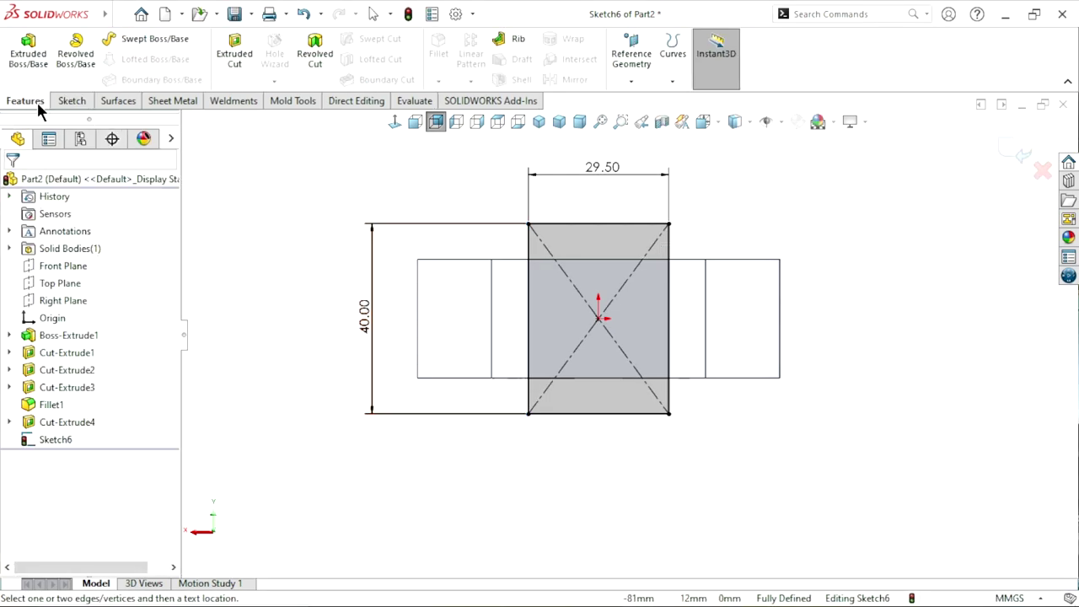
Extrude-cut the 29.5 × 40 rectangle as a 1 mm deep Blind recess.
{"action": "left_click", "coordinate": [234, 75]}
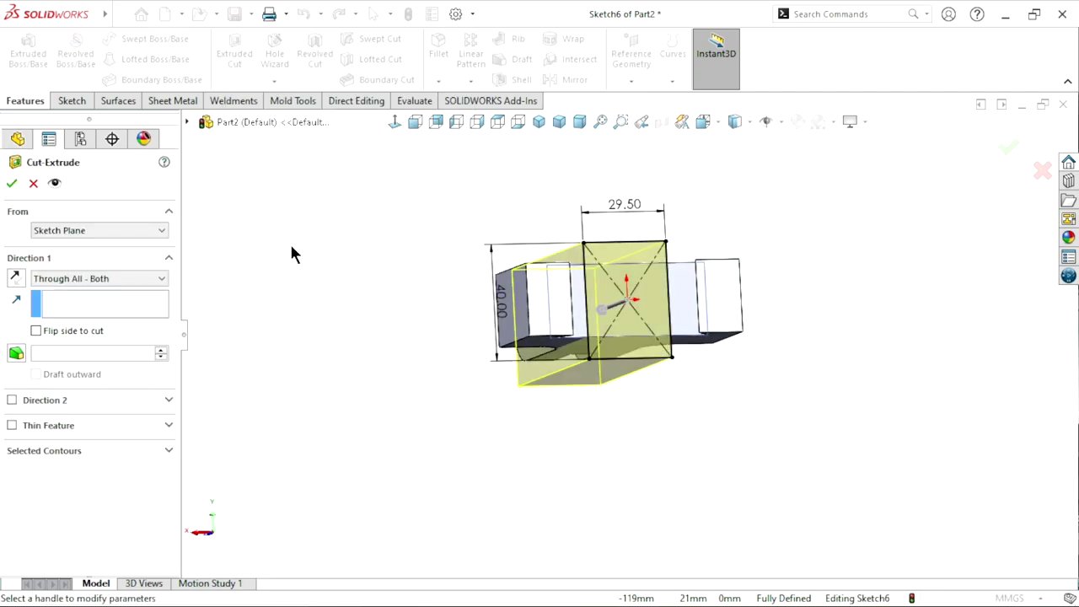
{"action": "mouse_move", "coordinate": [354, 278]}
{"action": "middle_mouse_down"}
{"action": "mouse_move", "coordinate": [346, 390]}
{"action": "mouse_move", "coordinate": [378, 398]}
{"action": "middle_mouse_up"}
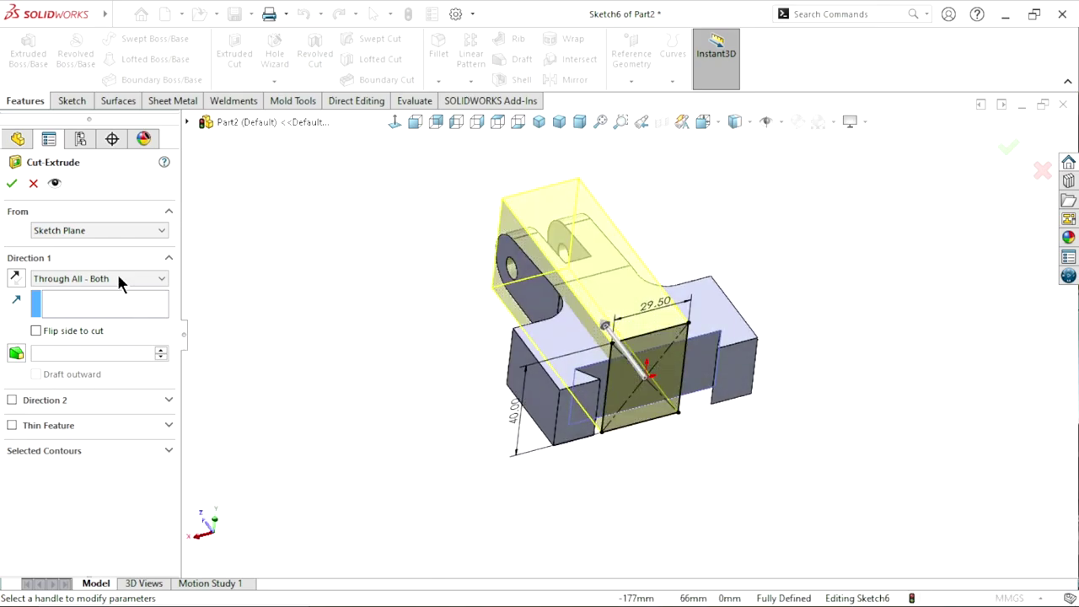
{"action": "left_click", "coordinate": [109, 278]}
{"action": "left_click", "coordinate": [71, 287]}
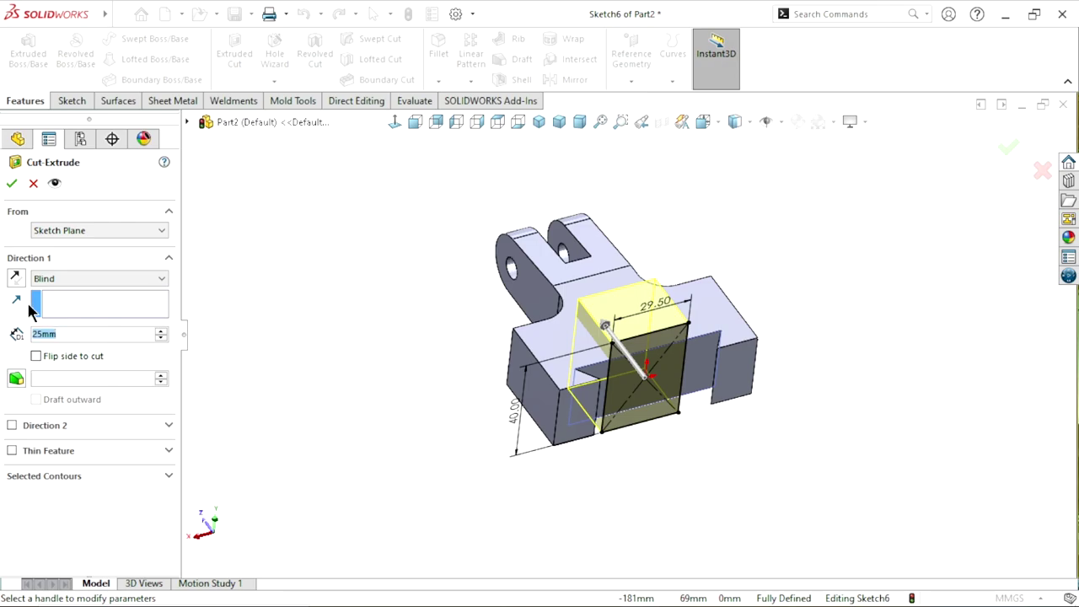
{"action": "type", "text": "1"}
{"action": "key", "text": "Return"}
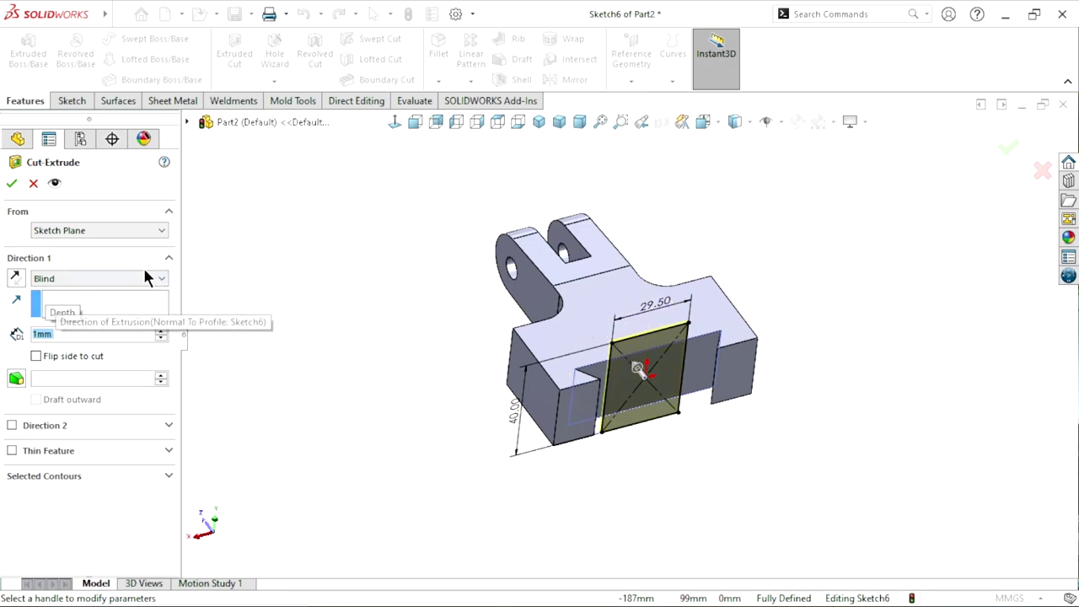
{"action": "left_click", "coordinate": [12, 185]}
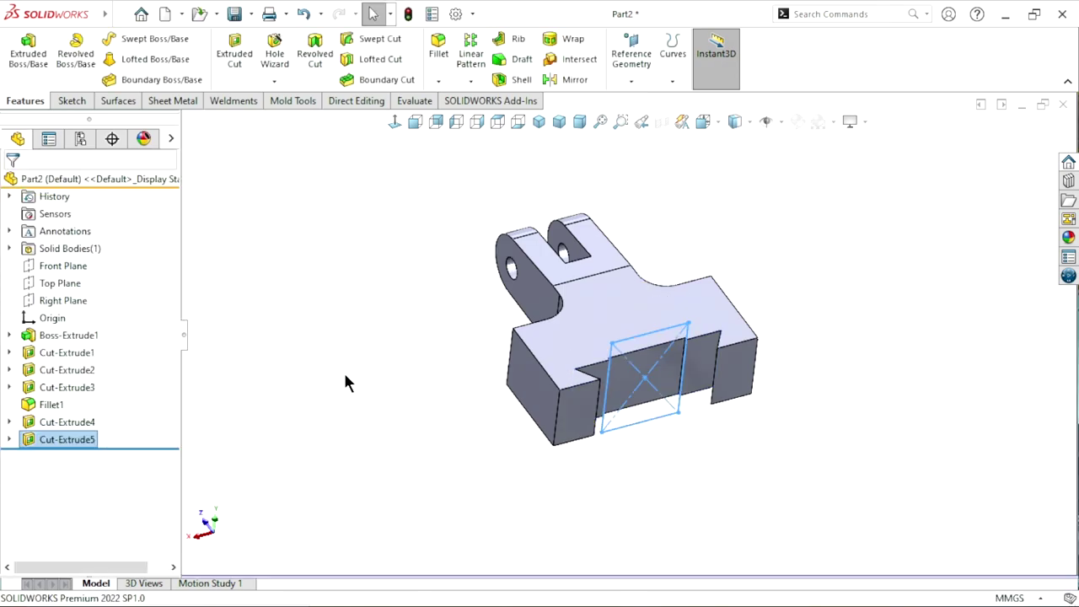
{"action": "middle_click_drag", "start_coordinate": [384, 396], "coordinate": [308, 265]}
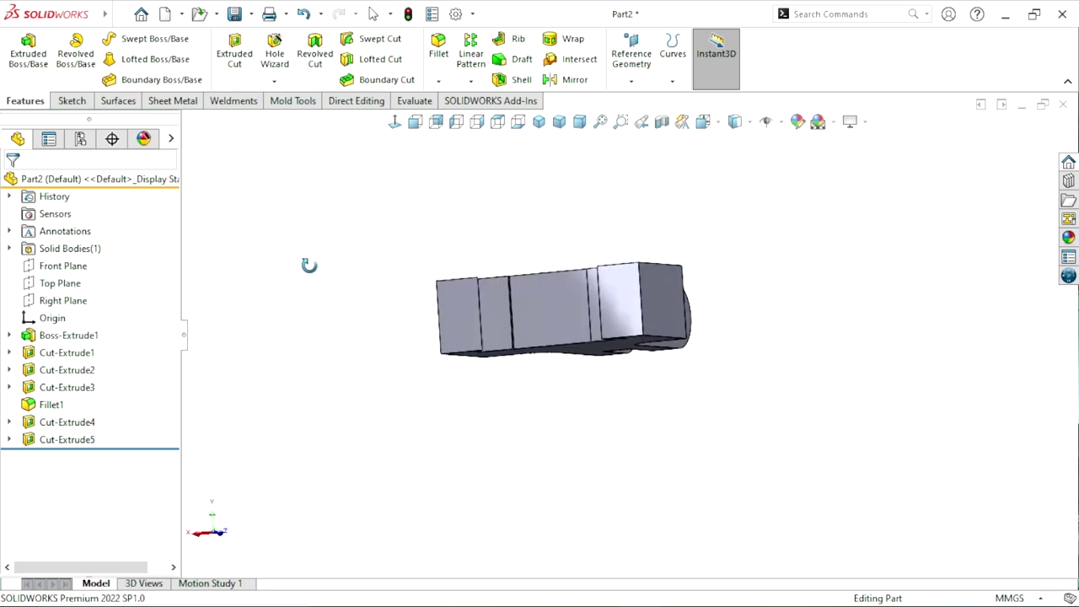
Apply a 1 mm × 45° chamfer to two vertical edges of the recess.
{"action": "left_click", "coordinate": [438, 81]}
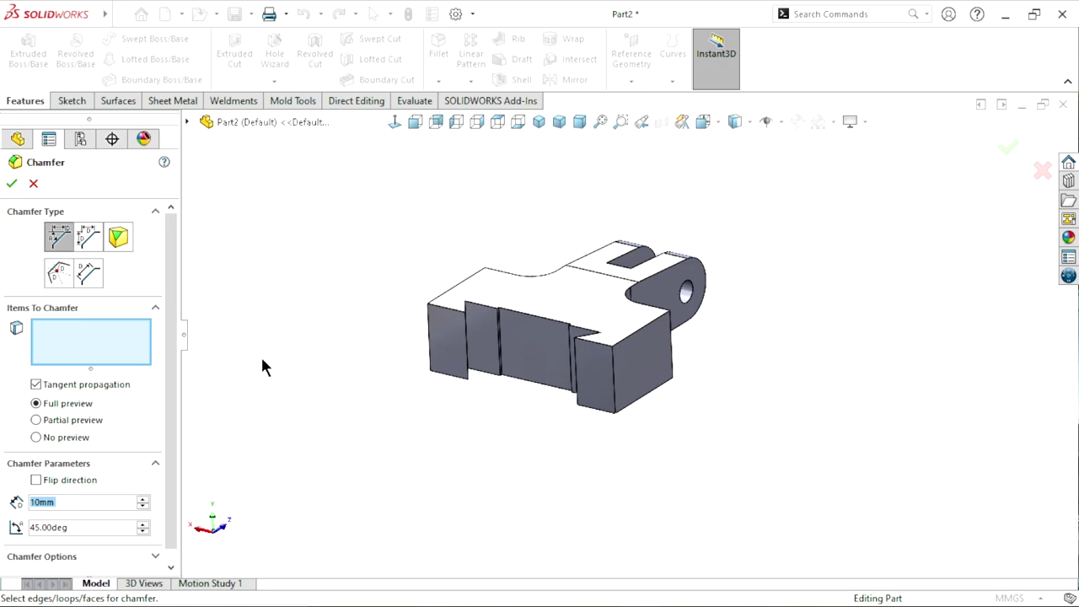
{"action": "left_click", "coordinate": [66, 498]}
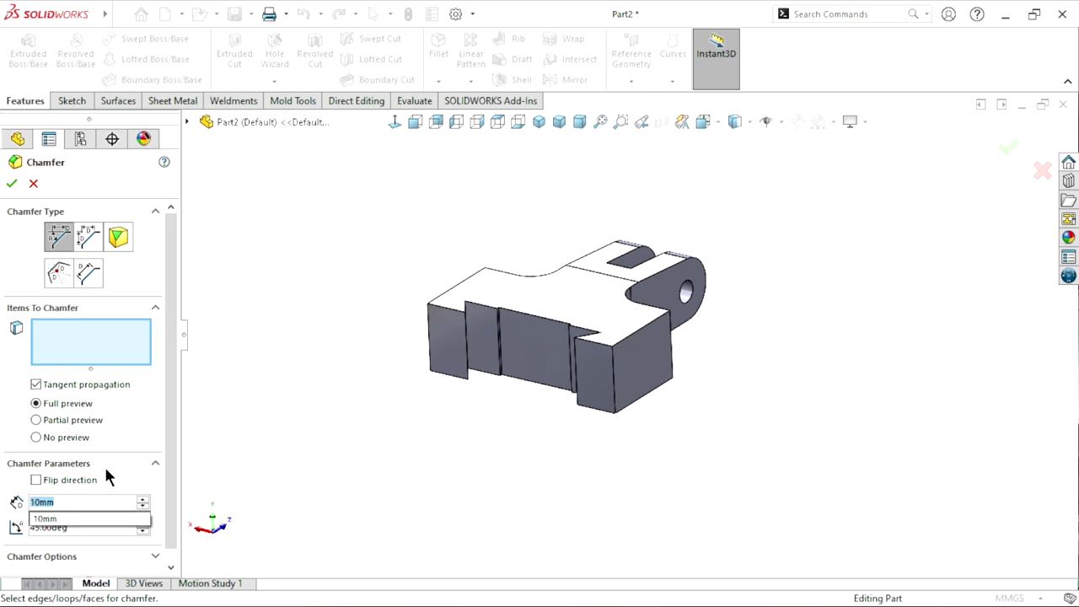
{"action": "type", "text": "1"}
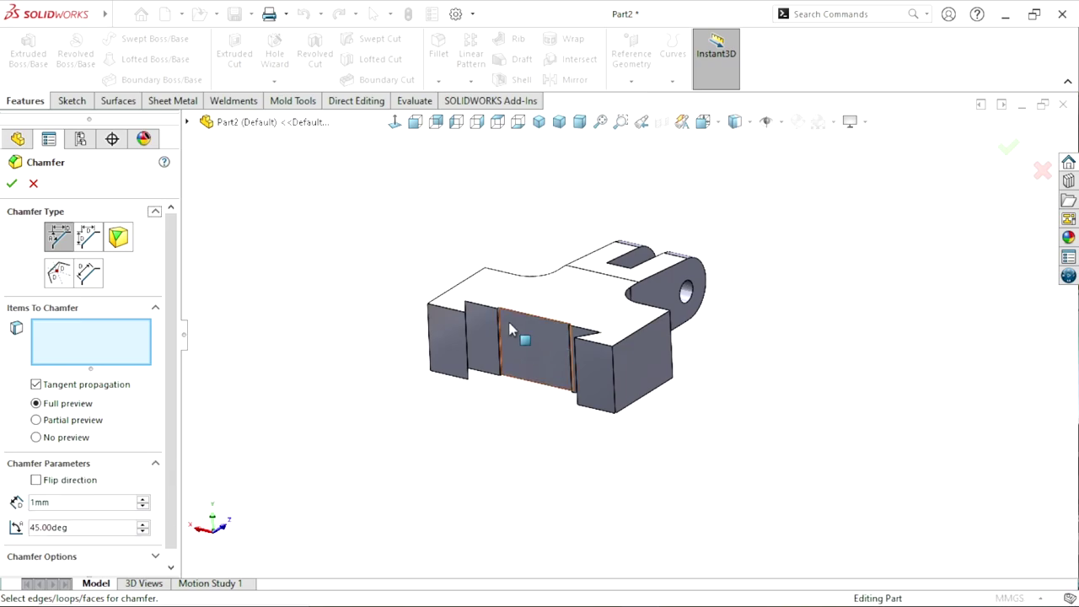
{"action": "scroll", "coordinate": [510, 329], "scroll_direction": "down", "scroll_amount": 5}
{"action": "scroll", "coordinate": [516, 354], "scroll_direction": "down", "scroll_amount": 5}
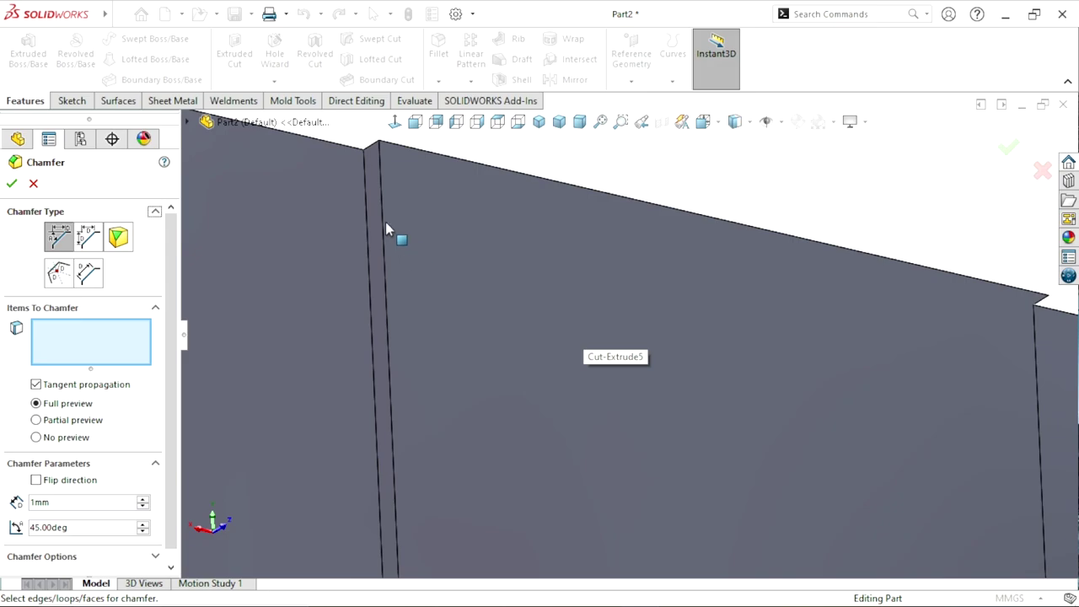
{"action": "left_click", "coordinate": [388, 386]}
{"action": "scroll", "coordinate": [373, 425], "scroll_direction": "up", "scroll_amount": 5}
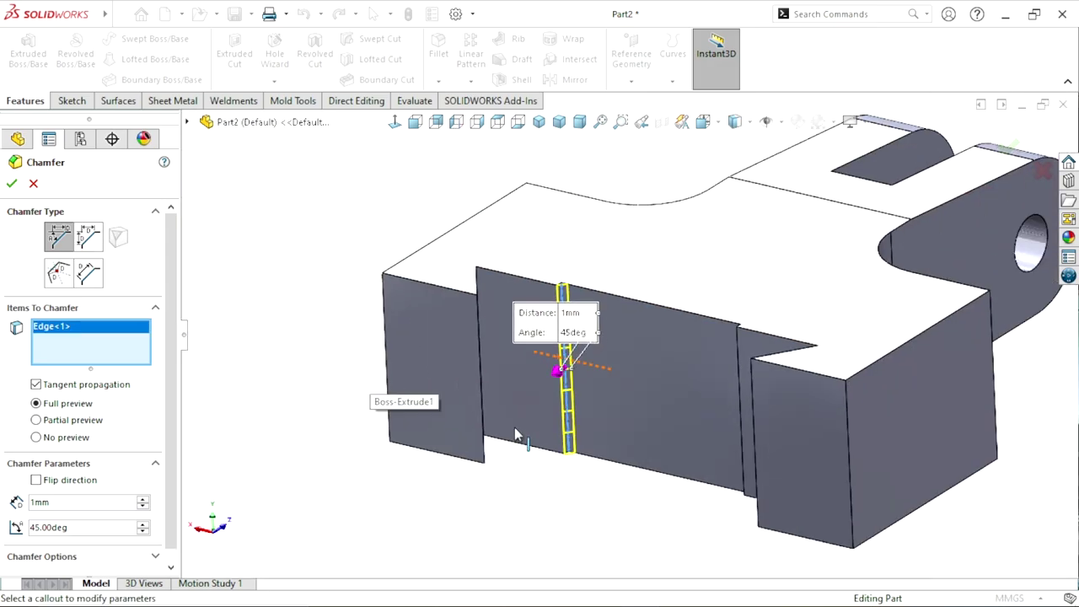
{"action": "mouse_move", "coordinate": [514, 427]}
{"action": "middle_mouse_down"}
{"action": "mouse_move", "coordinate": [568, 421]}
{"action": "mouse_move", "coordinate": [649, 503]}
{"action": "mouse_move", "coordinate": [745, 324]}
{"action": "middle_mouse_up"}
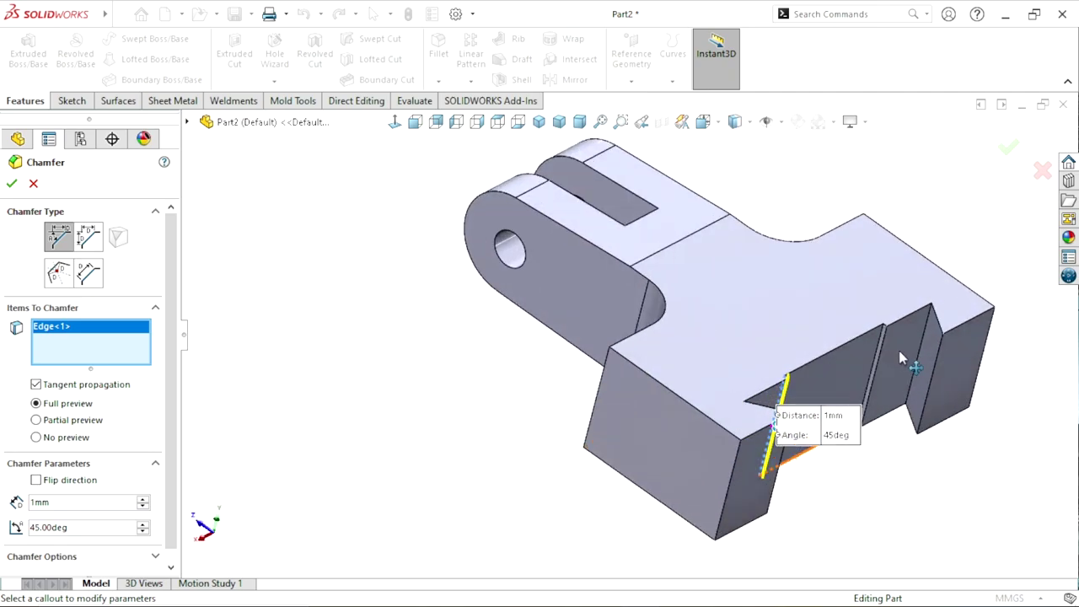
{"action": "scroll", "coordinate": [748, 319], "scroll_direction": "down", "scroll_amount": 5}
{"action": "scroll", "coordinate": [773, 311], "scroll_direction": "down", "scroll_amount": 4}
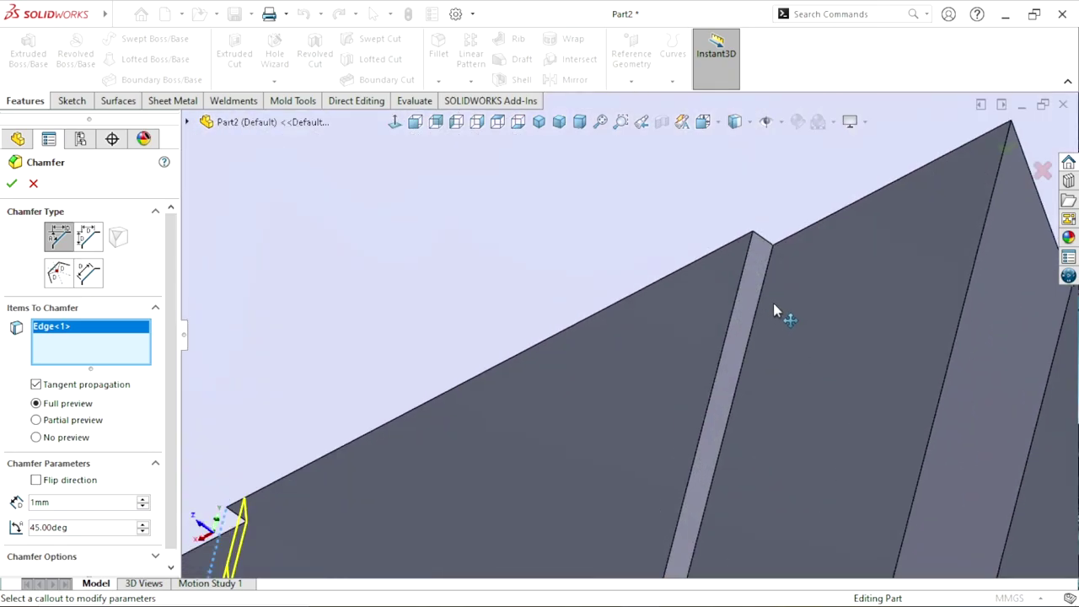
{"action": "left_click", "coordinate": [752, 250]}
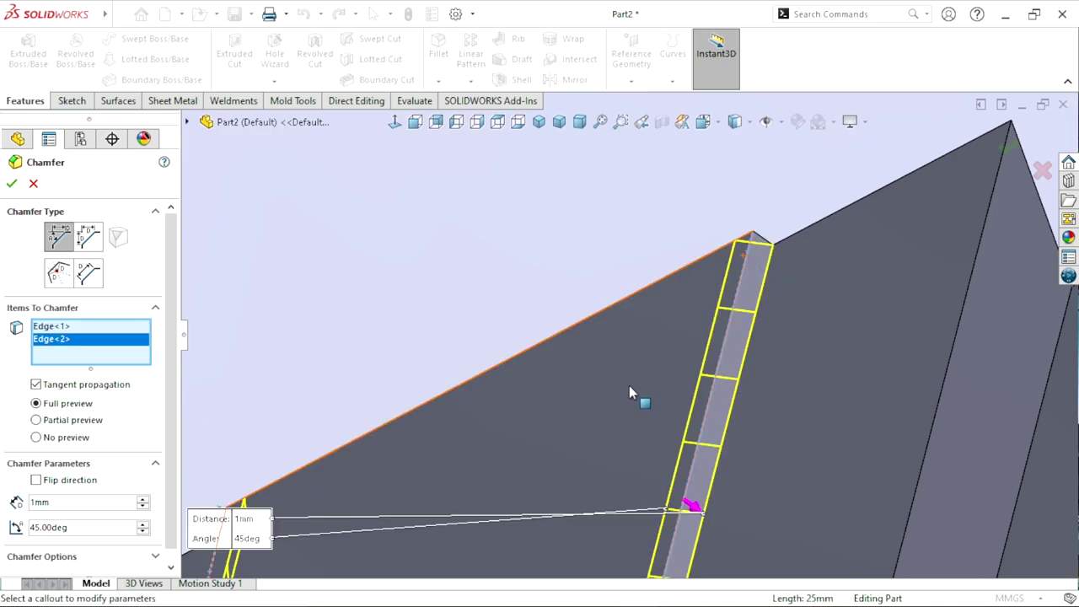
{"action": "left_click", "coordinate": [10, 184]}
{"action": "scroll", "coordinate": [620, 439], "scroll_direction": "up", "scroll_amount": 5}
{"action": "scroll", "coordinate": [666, 440], "scroll_direction": "up", "scroll_amount": 5}
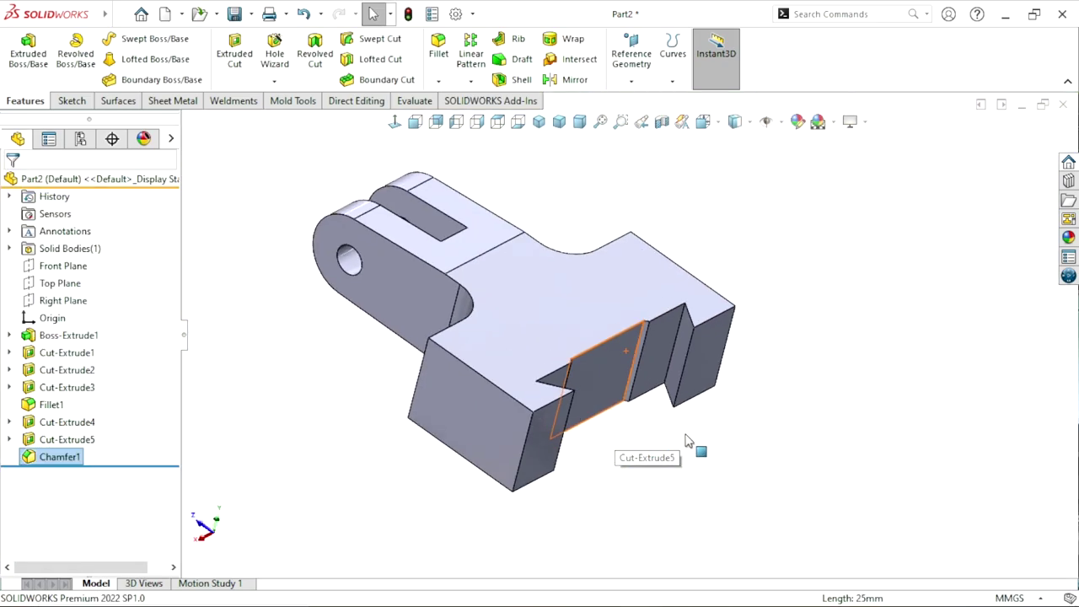
{"action": "middle_click_drag", "start_coordinate": [732, 464], "coordinate": [560, 455]}
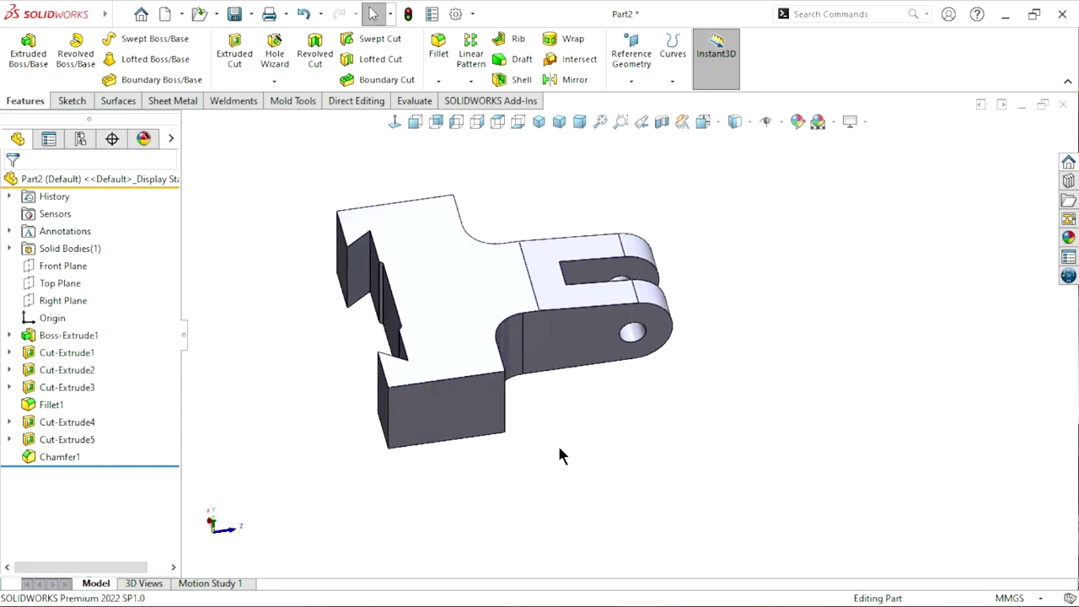
{"action": "mouse_move", "coordinate": [537, 325]}
{"action": "middle_mouse_down"}
{"action": "mouse_move", "coordinate": [673, 480]}
{"action": "mouse_move", "coordinate": [721, 484]}
{"action": "middle_mouse_up"}
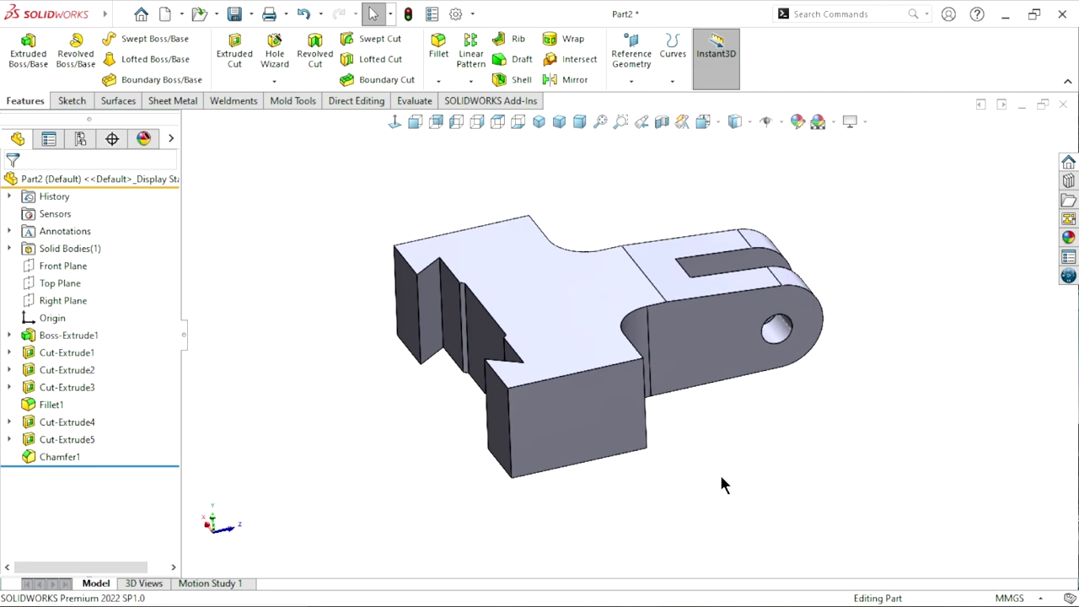
{"action": "mouse_move", "coordinate": [497, 241]}
{"action": "middle_mouse_down"}
{"action": "mouse_move", "coordinate": [584, 378]}
{"action": "mouse_move", "coordinate": [547, 109]}
{"action": "middle_mouse_up"}
{"action": "left_click", "coordinate": [536, 121]}
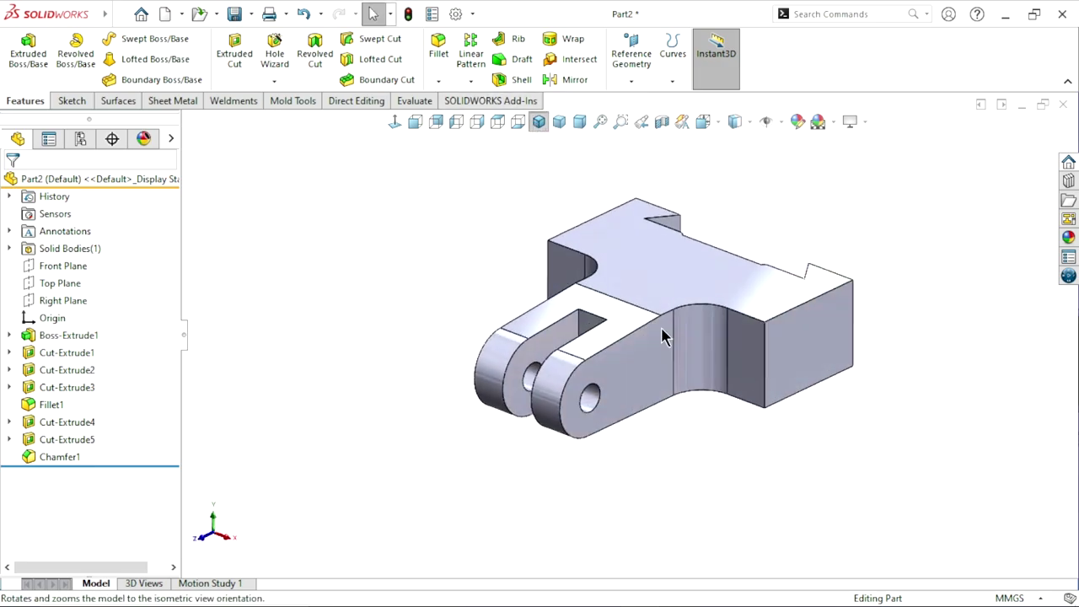
{"action": "left_click", "coordinate": [784, 277]}
Start a sketch on the top face and draw a horizontal centreline across the T head.
{"action": "left_click", "coordinate": [786, 209]}
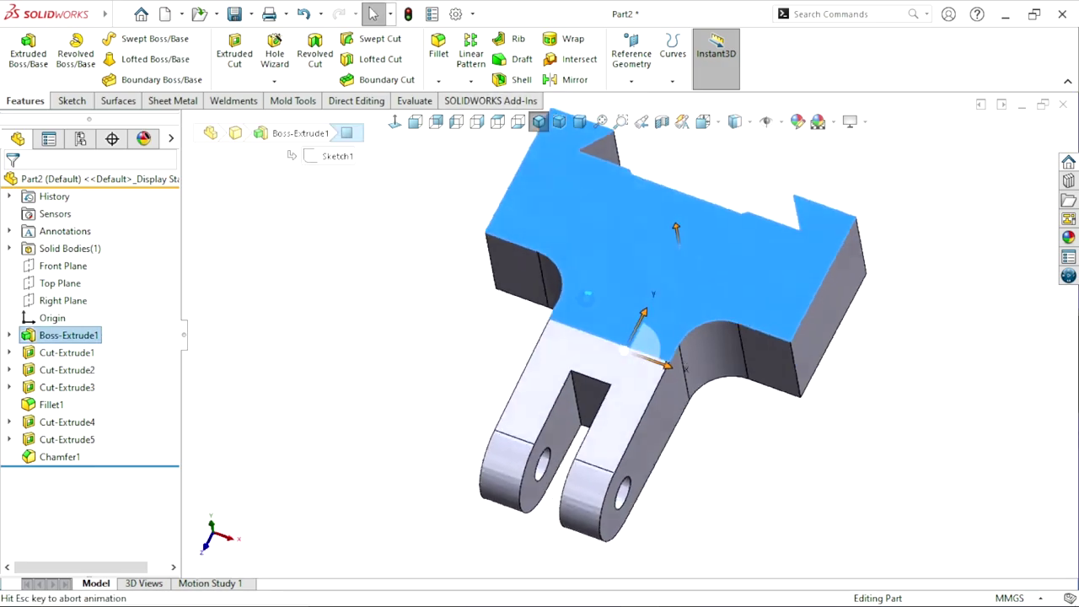
{"action": "scroll", "coordinate": [704, 283], "scroll_direction": "down", "scroll_amount": 3}
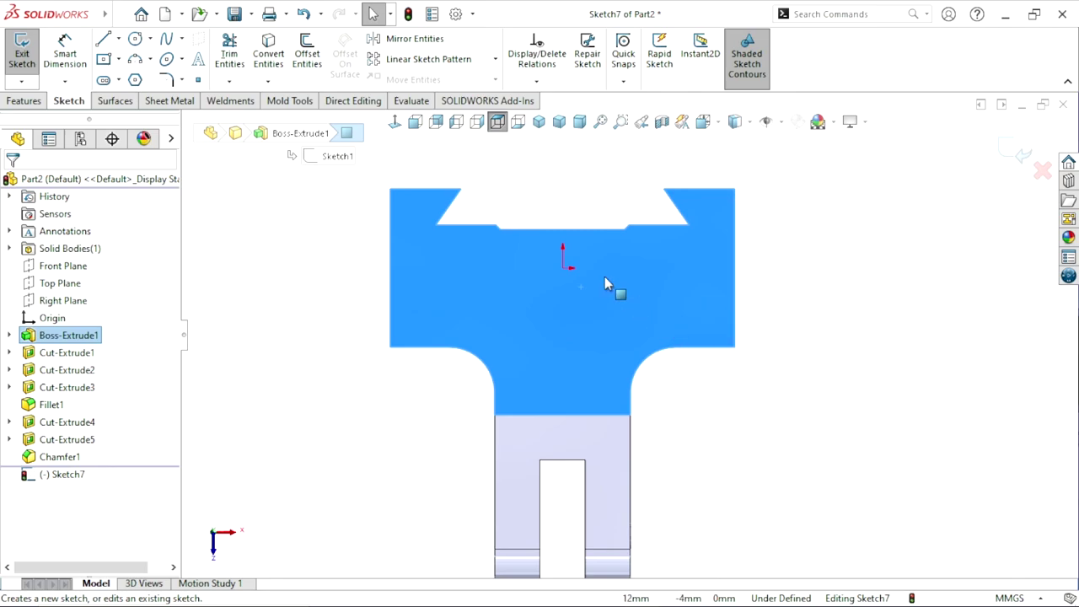
{"action": "scroll", "coordinate": [582, 360], "scroll_direction": "up", "scroll_amount": 2}
{"action": "scroll", "coordinate": [582, 360], "scroll_direction": "down", "scroll_amount": 2}
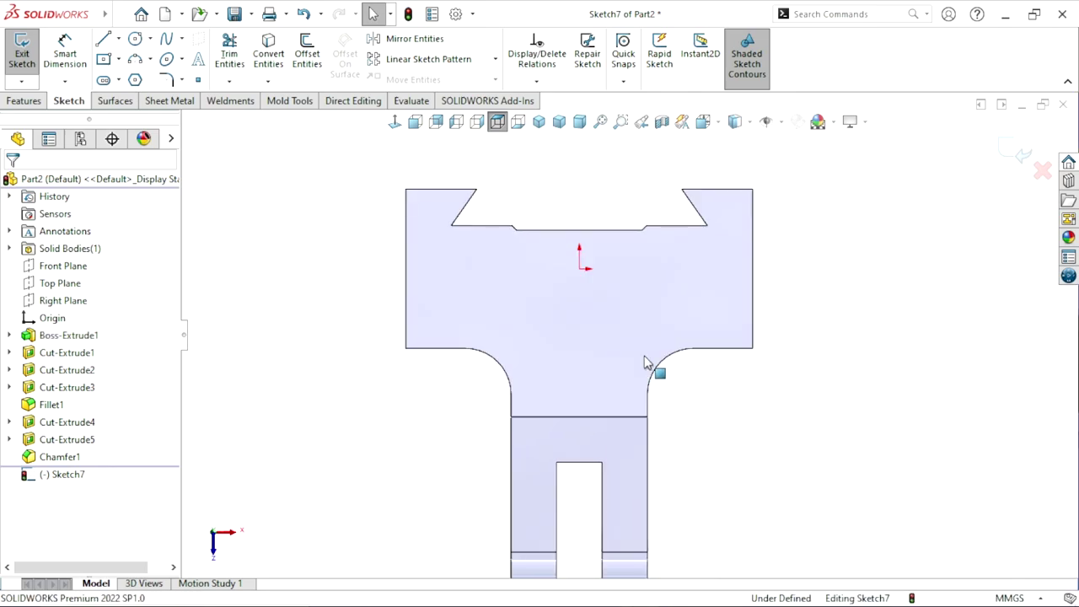
{"action": "left_click", "coordinate": [119, 38]}
{"action": "left_click", "coordinate": [139, 76]}
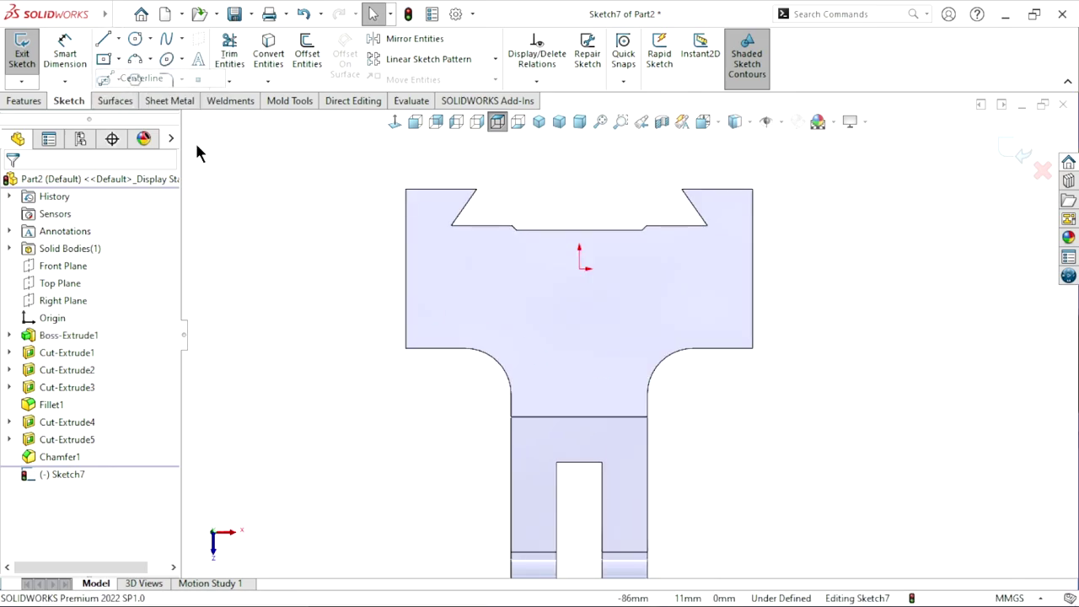
{"action": "left_click", "coordinate": [406, 296]}
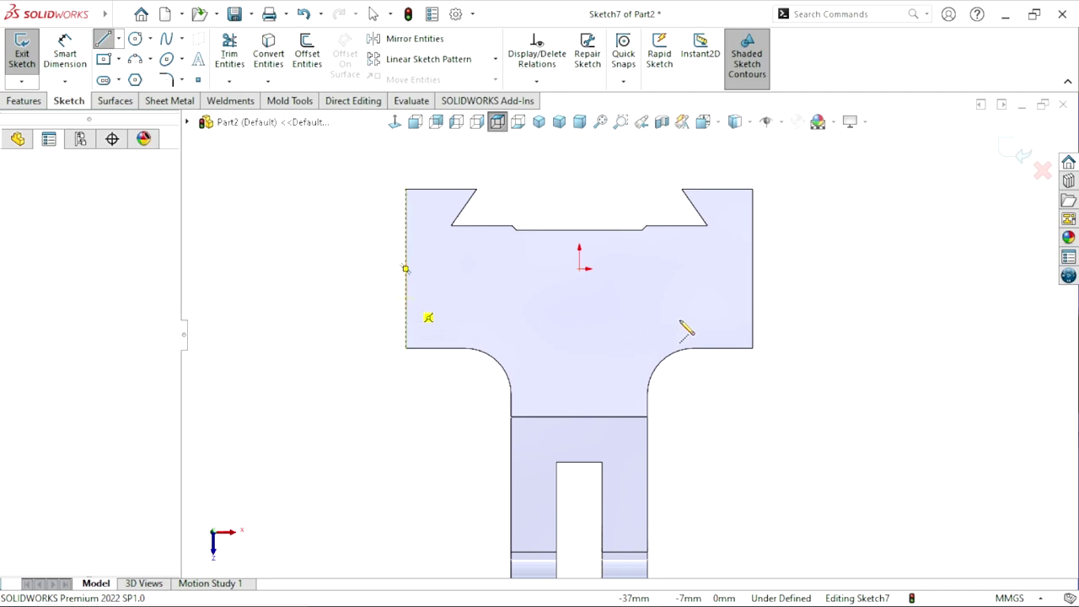
{"action": "left_click", "coordinate": [752, 297]}
{"action": "right_click", "coordinate": [824, 299]}
{"action": "left_click", "coordinate": [813, 299]}
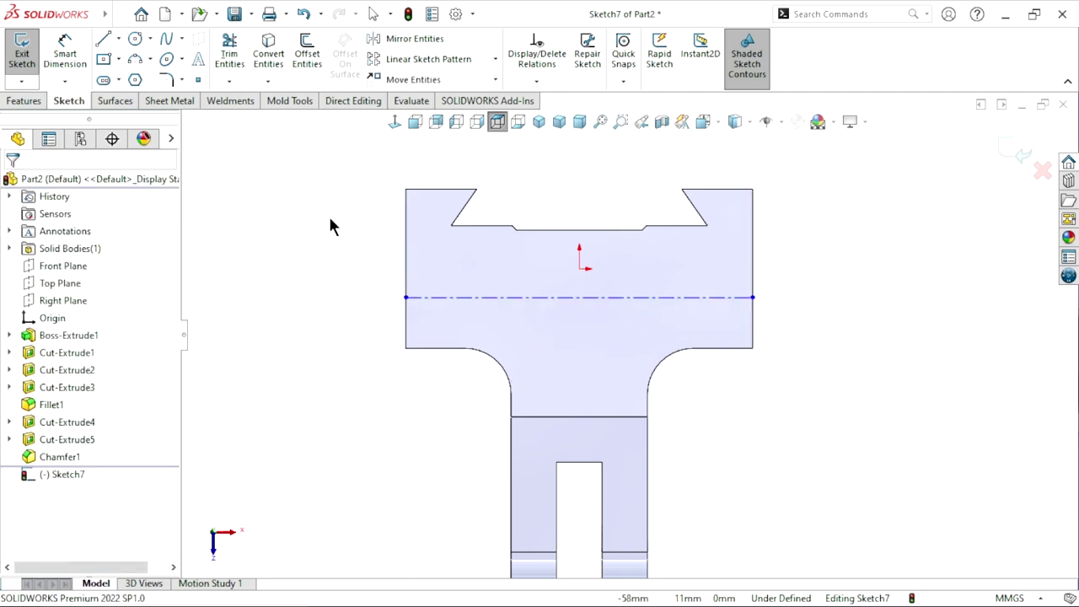
Dimension the centreline 1 mm from the origin.
{"action": "key", "text": "d"}
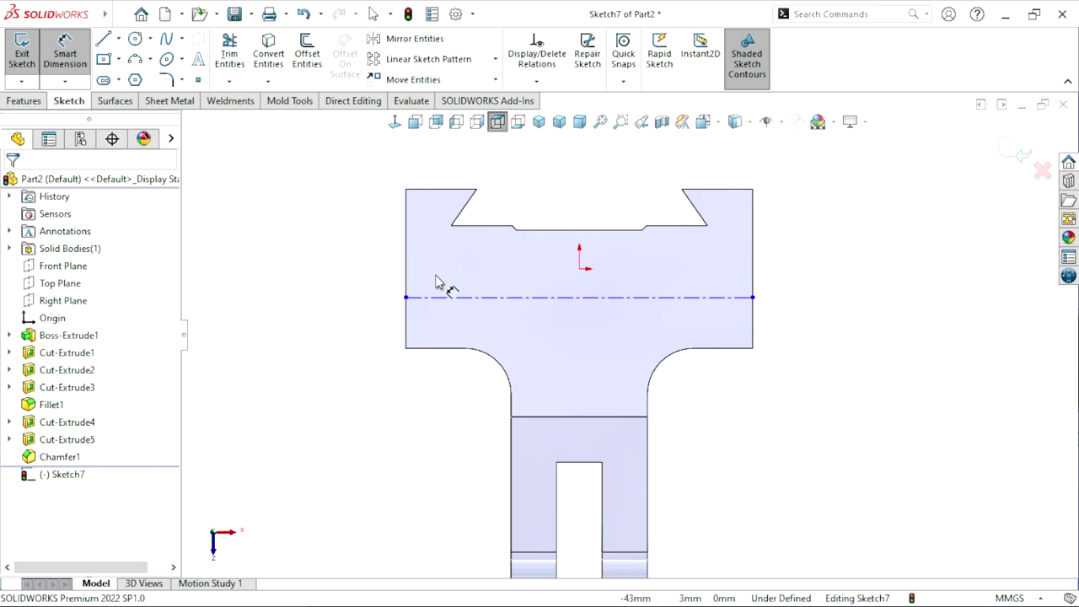
{"action": "left_click", "coordinate": [579, 270]}
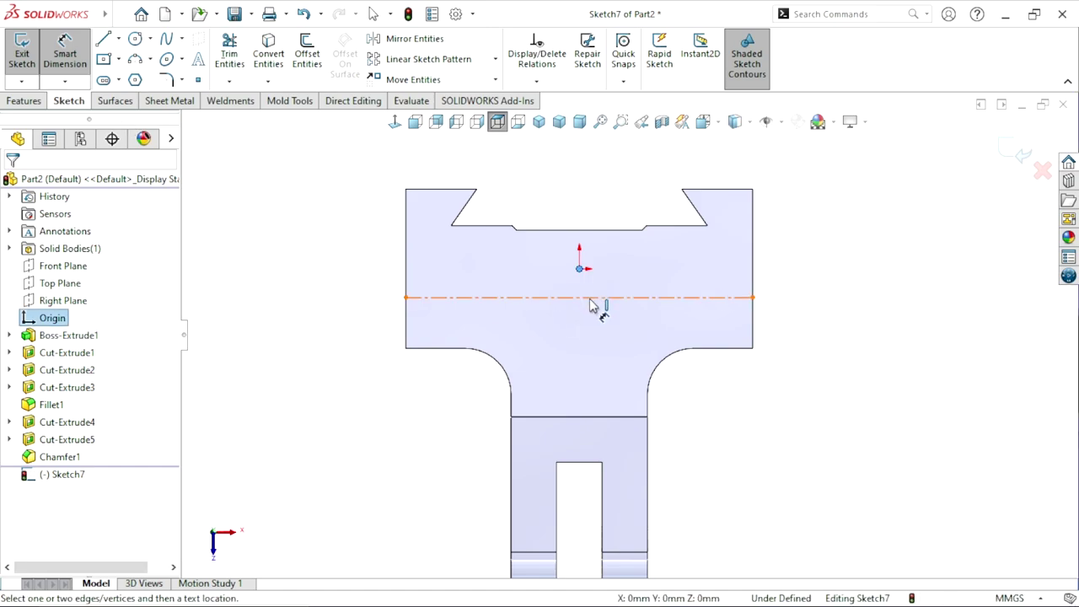
{"action": "left_click", "coordinate": [595, 297]}
{"action": "left_click", "coordinate": [773, 229]}
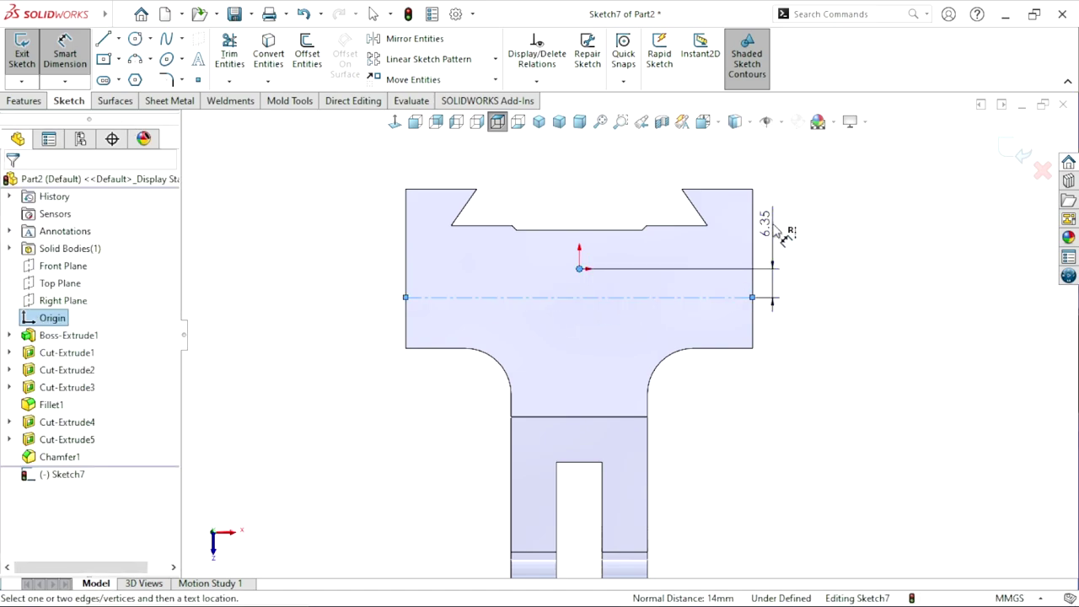
{"action": "type", "text": "1"}
{"action": "key", "text": "Return"}
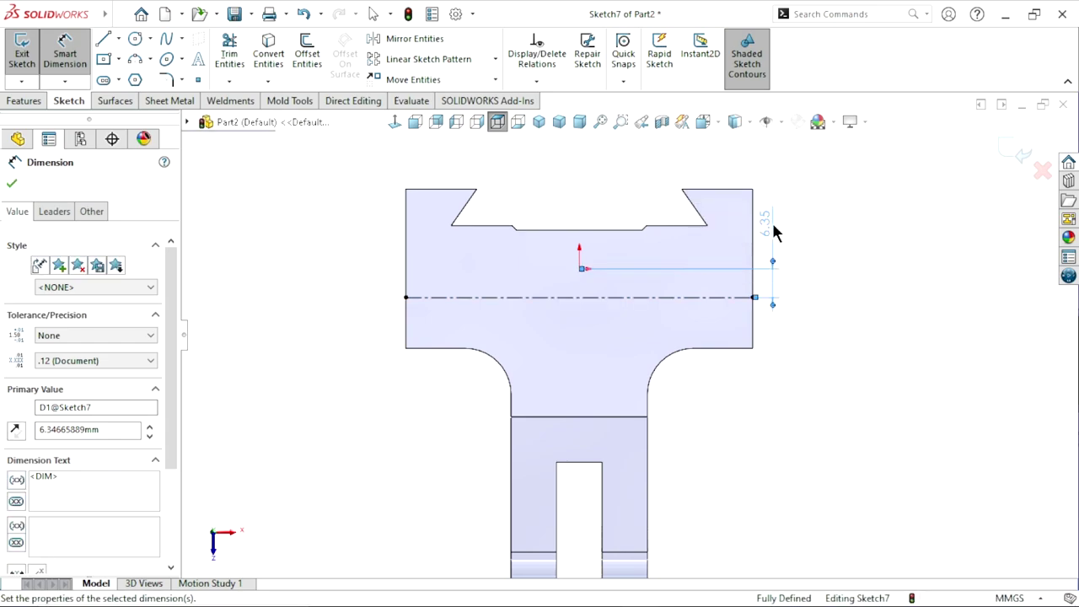
{"action": "left_click", "coordinate": [843, 368]}
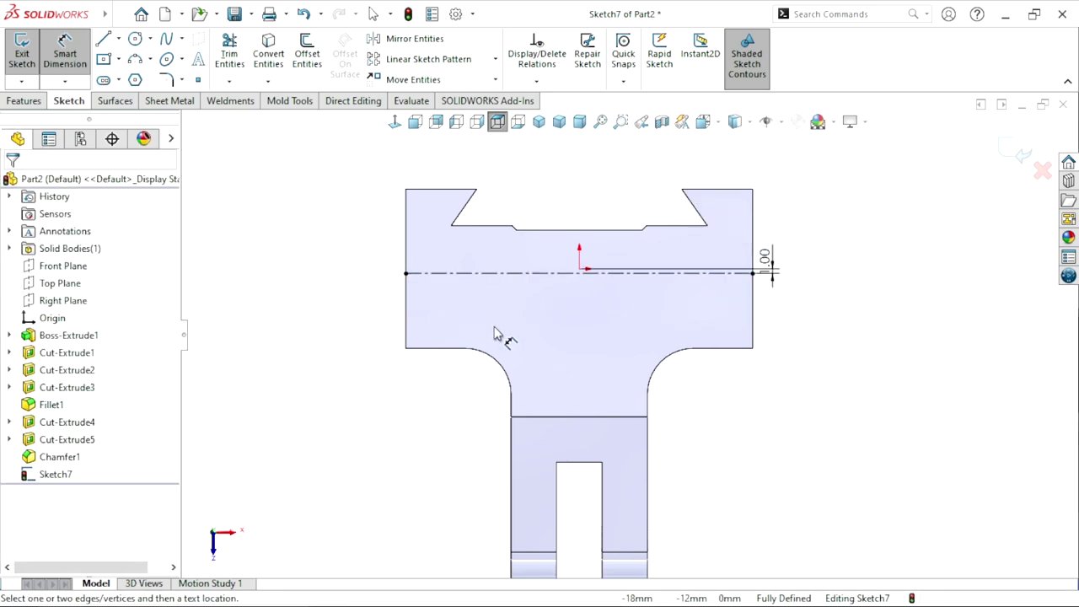
Add centre-aligned sketch text '#214578630' along the centreline.
{"action": "left_click", "coordinate": [196, 59]}
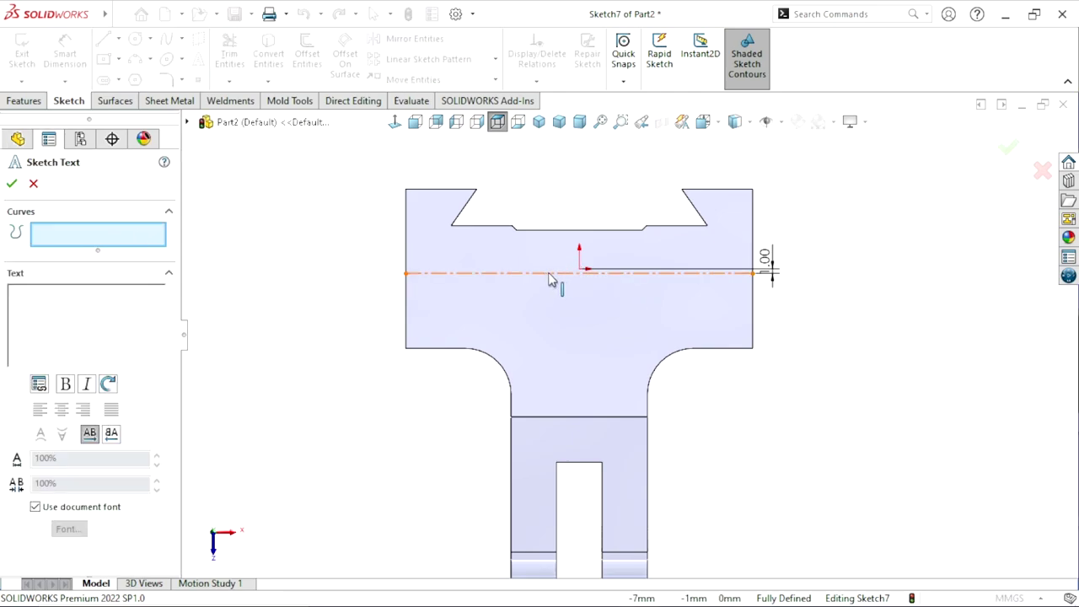
{"action": "left_click", "coordinate": [497, 287]}
{"action": "left_click", "coordinate": [26, 304]}
{"action": "type", "text": "#214"}
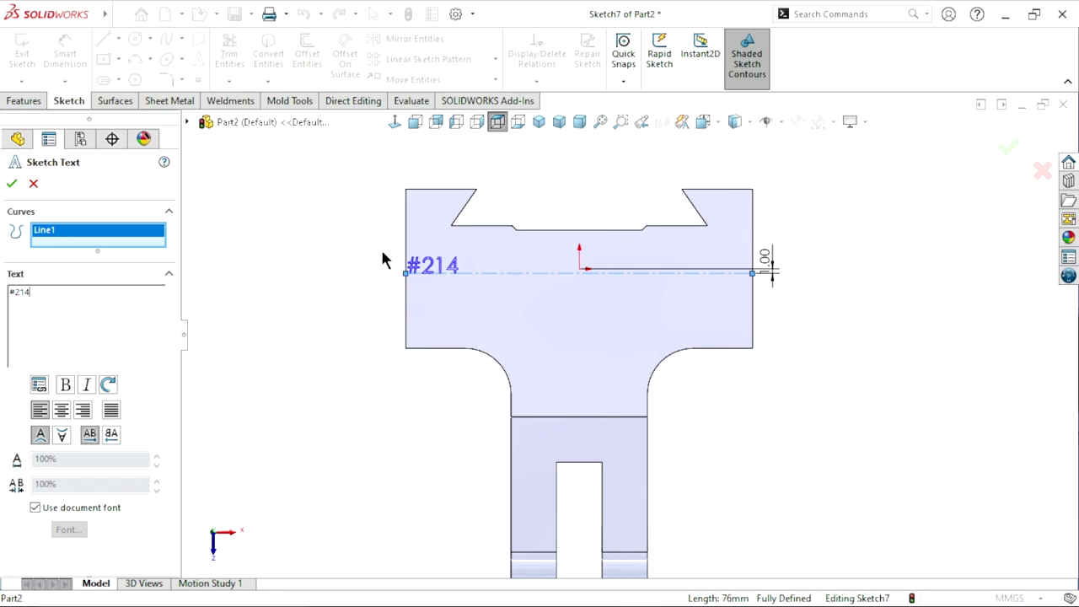
{"action": "type", "text": "578"}
{"action": "type", "text": "6"}
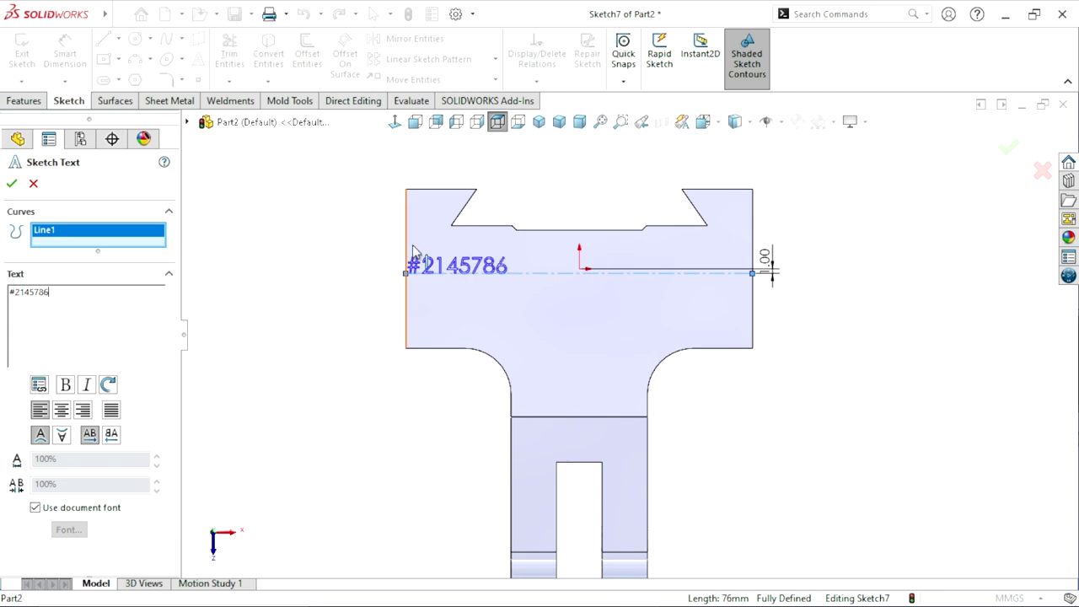
{"action": "type", "text": "30"}
{"action": "left_click", "coordinate": [62, 412]}
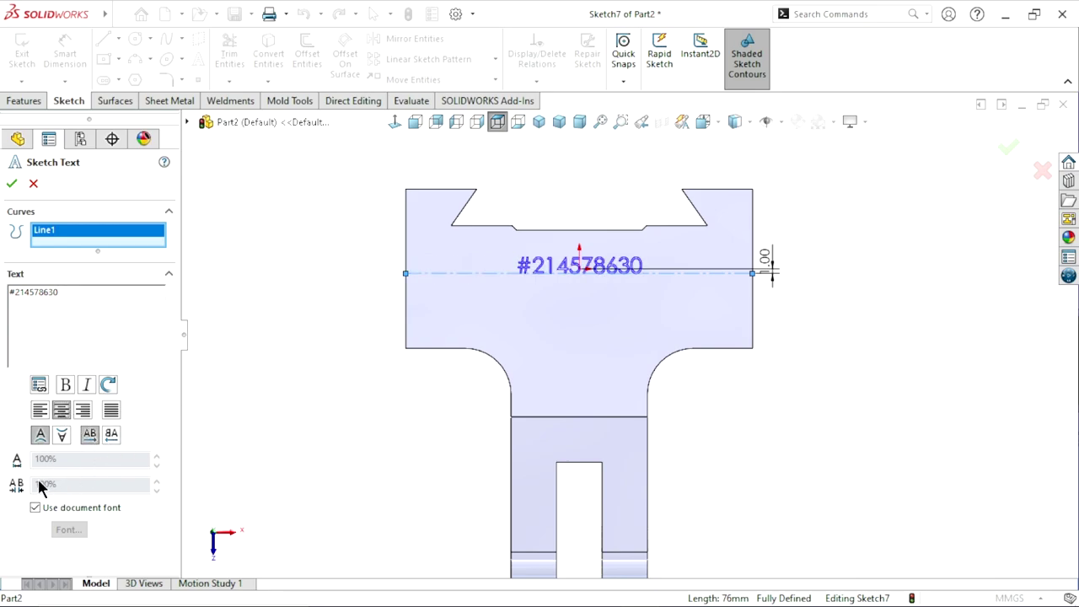
Switch the text from the document font to 18-point Century Gothic and accept it.
{"action": "left_click", "coordinate": [36, 507]}
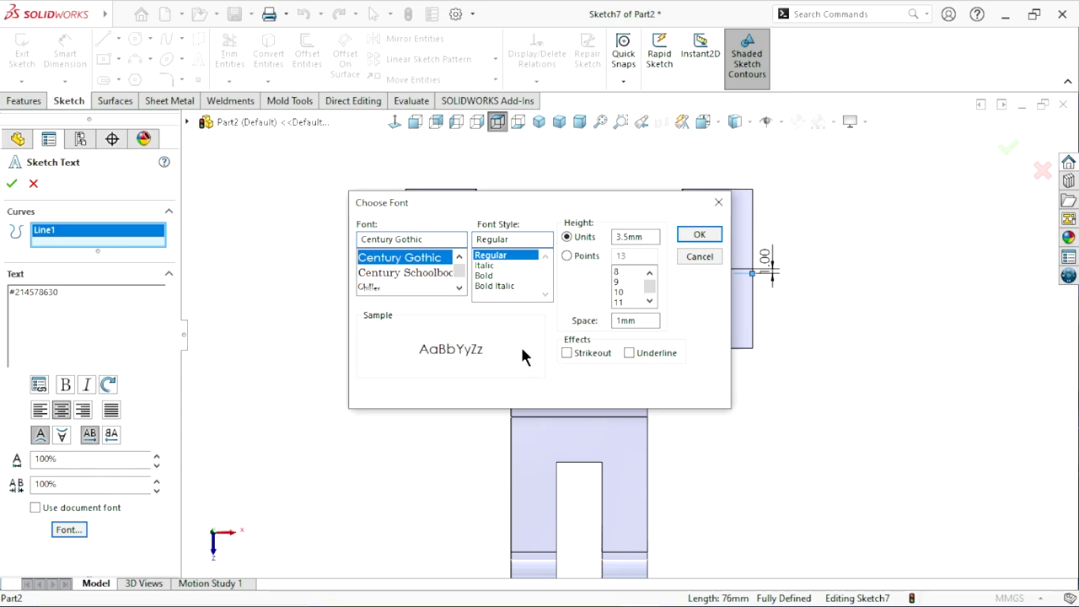
{"action": "left_click", "coordinate": [567, 256]}
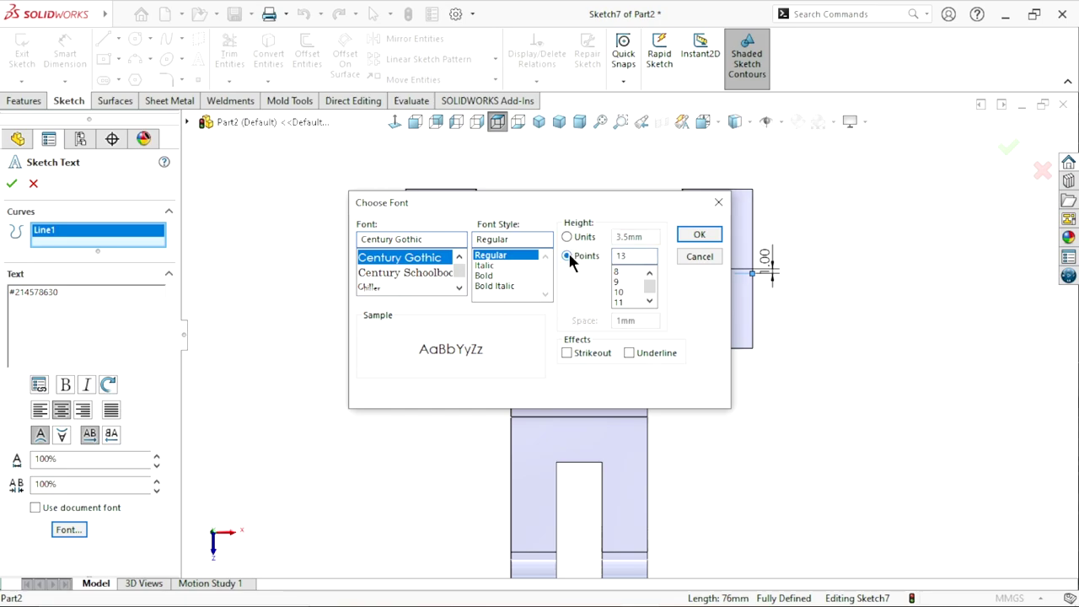
{"action": "left_click", "coordinate": [648, 300]}
{"action": "left_click", "coordinate": [624, 303]}
{"action": "left_click", "coordinate": [693, 236]}
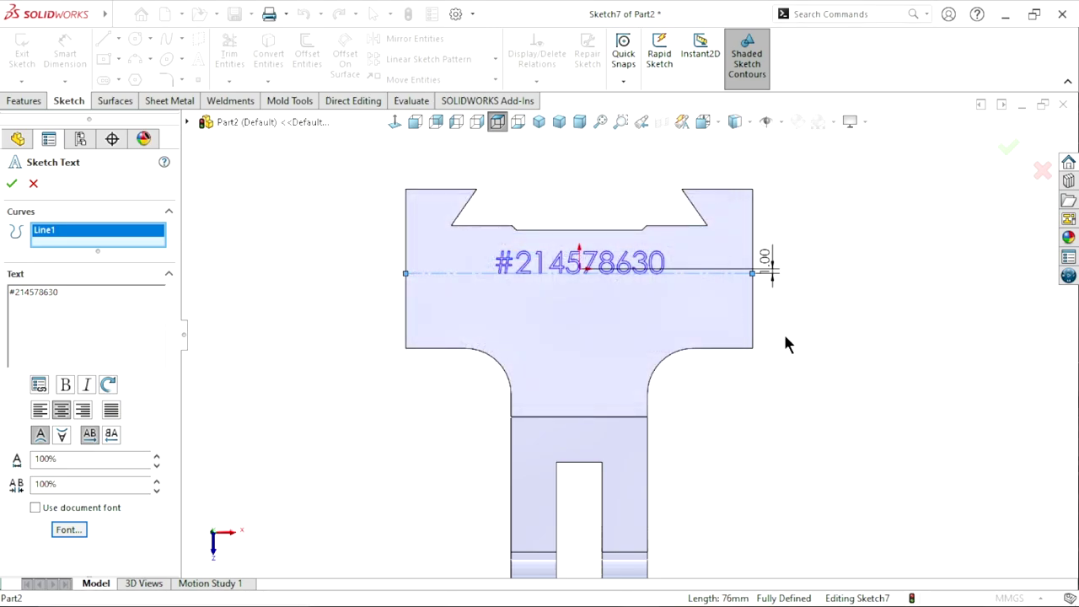
{"action": "left_click", "coordinate": [12, 183]}
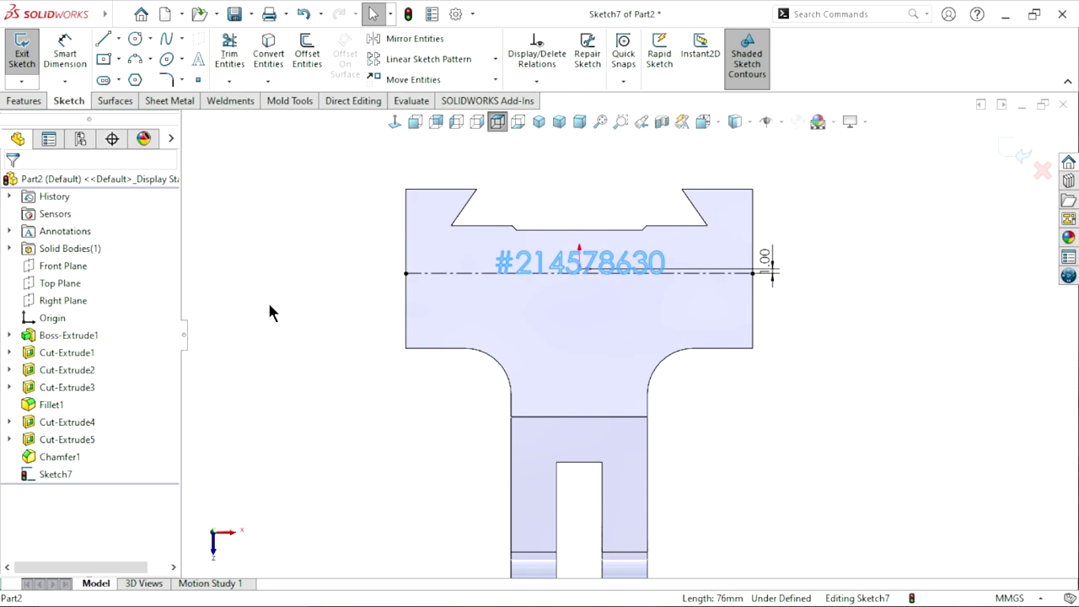
Exit Sketch7 and deboss-wrap the serial number text onto the block's top face.
{"action": "left_click", "coordinate": [1005, 150]}
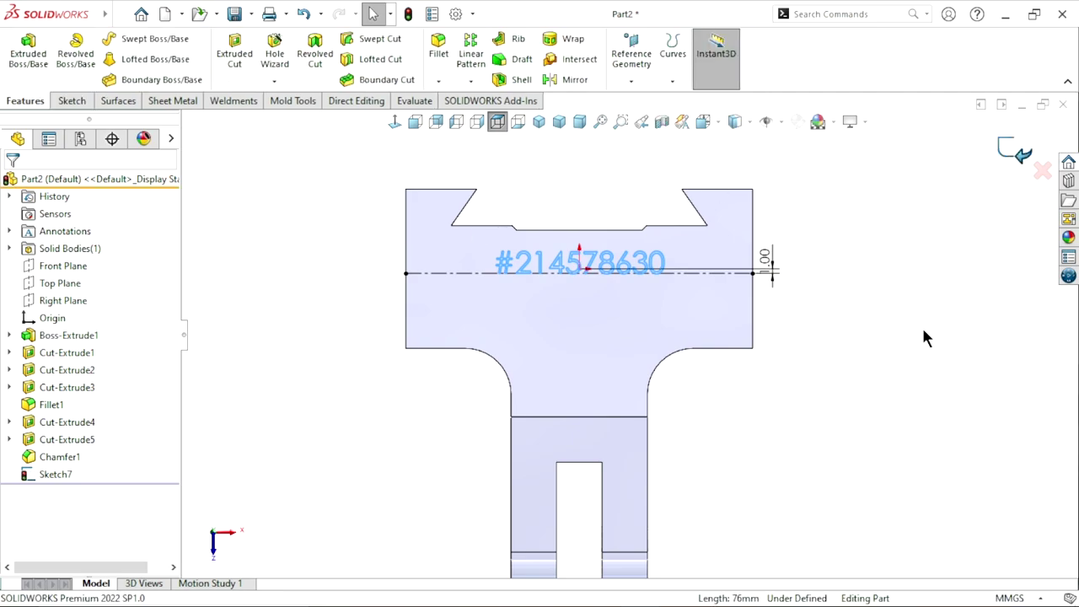
{"action": "left_click", "coordinate": [569, 41]}
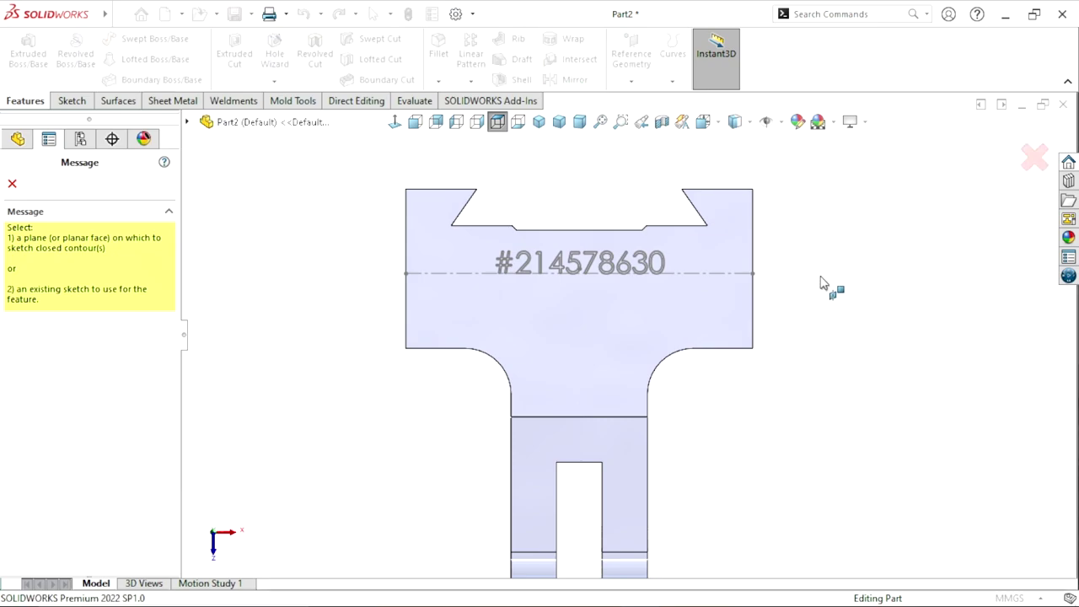
{"action": "left_click", "coordinate": [472, 276]}
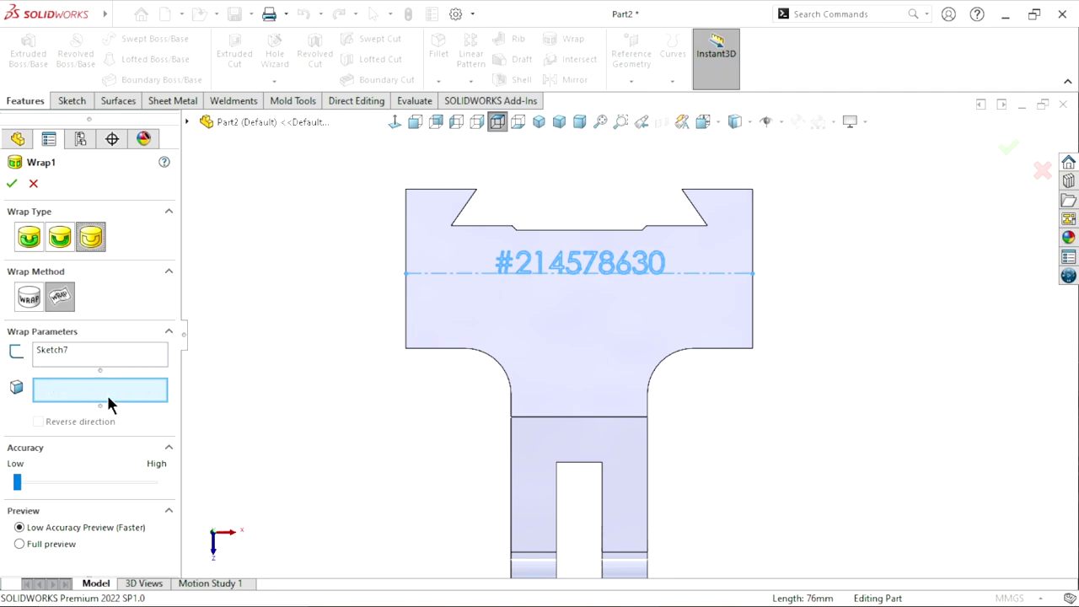
{"action": "left_click", "coordinate": [525, 298]}
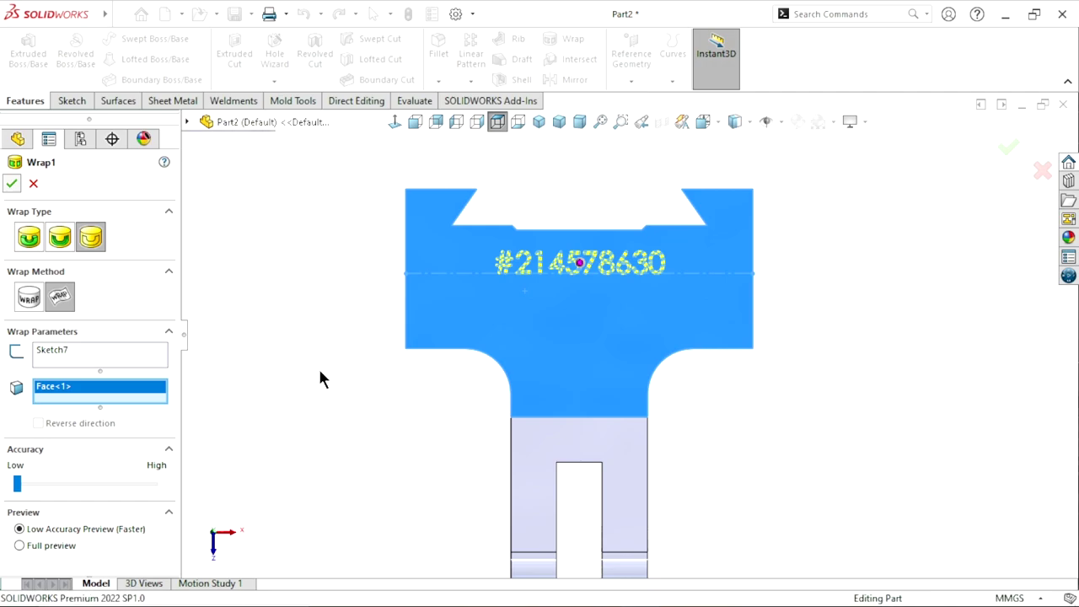
{"action": "key", "text": "Return"}
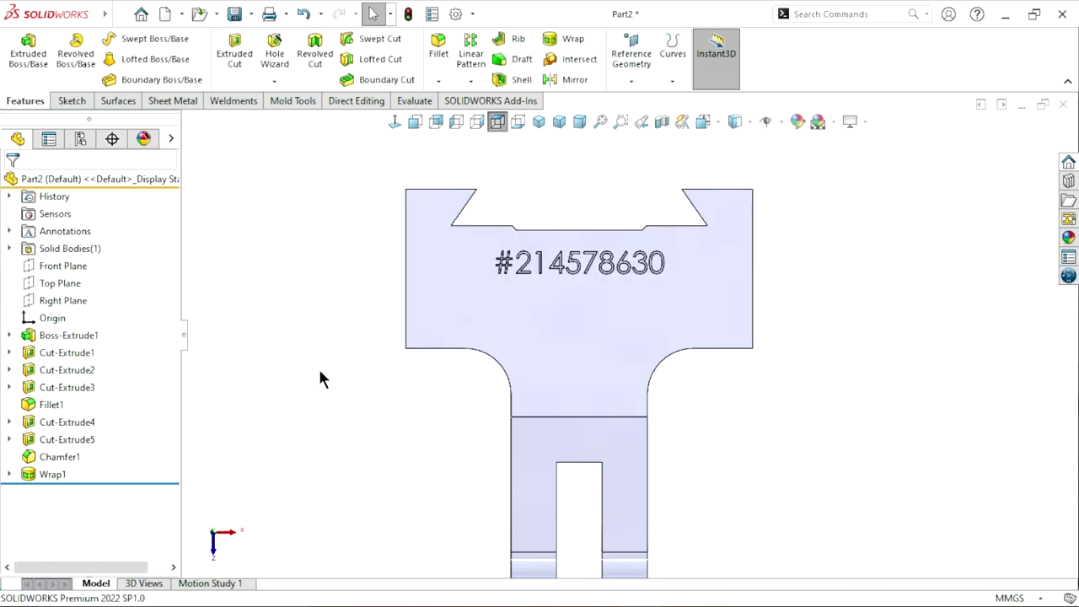
Zoom to fit and set the view Normal To the engraved top face.
{"action": "key", "text": "f"}
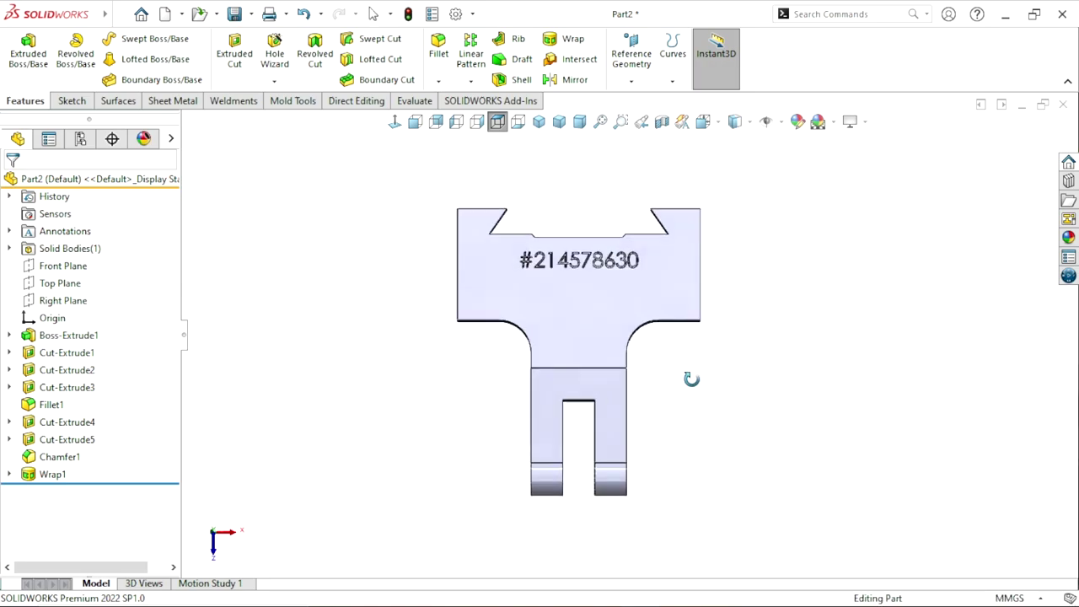
{"action": "mouse_move", "coordinate": [691, 379]}
{"action": "middle_mouse_down"}
{"action": "mouse_move", "coordinate": [648, 338]}
{"action": "mouse_move", "coordinate": [681, 360]}
{"action": "mouse_move", "coordinate": [559, 361]}
{"action": "middle_mouse_up"}
{"action": "left_click", "coordinate": [438, 253]}
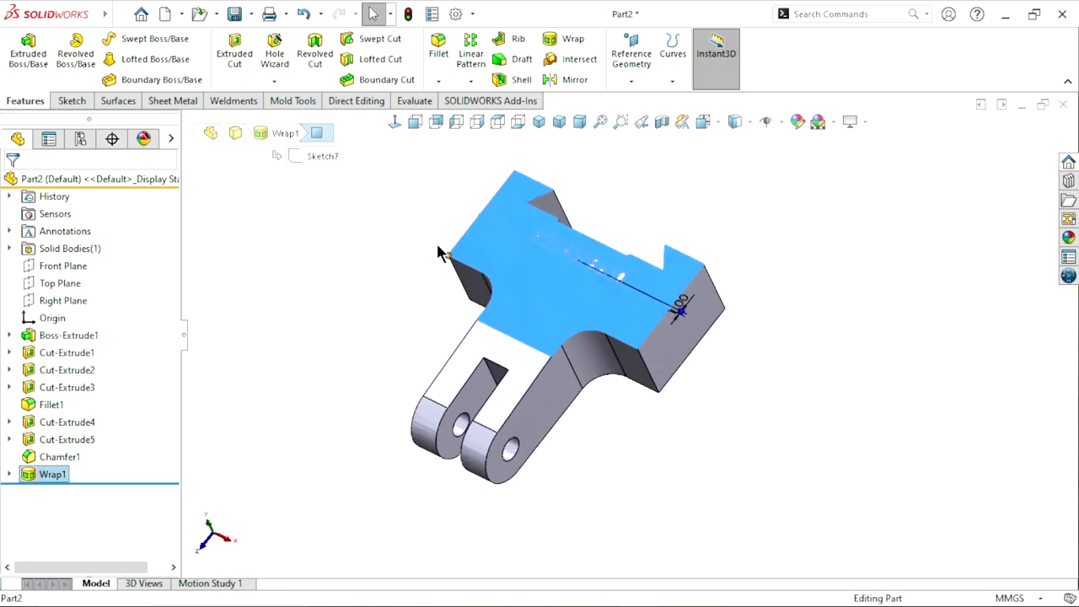
{"action": "left_click", "coordinate": [317, 134]}
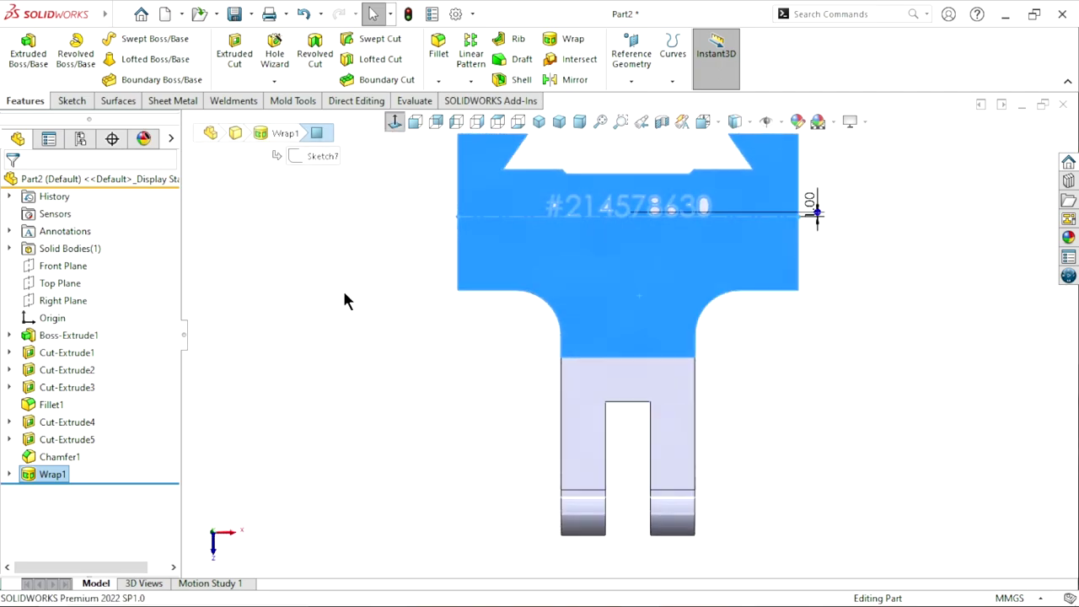
{"action": "scroll", "coordinate": [761, 320], "scroll_direction": "up", "scroll_amount": 1}
{"action": "scroll", "coordinate": [677, 303], "scroll_direction": "down", "scroll_amount": 2}
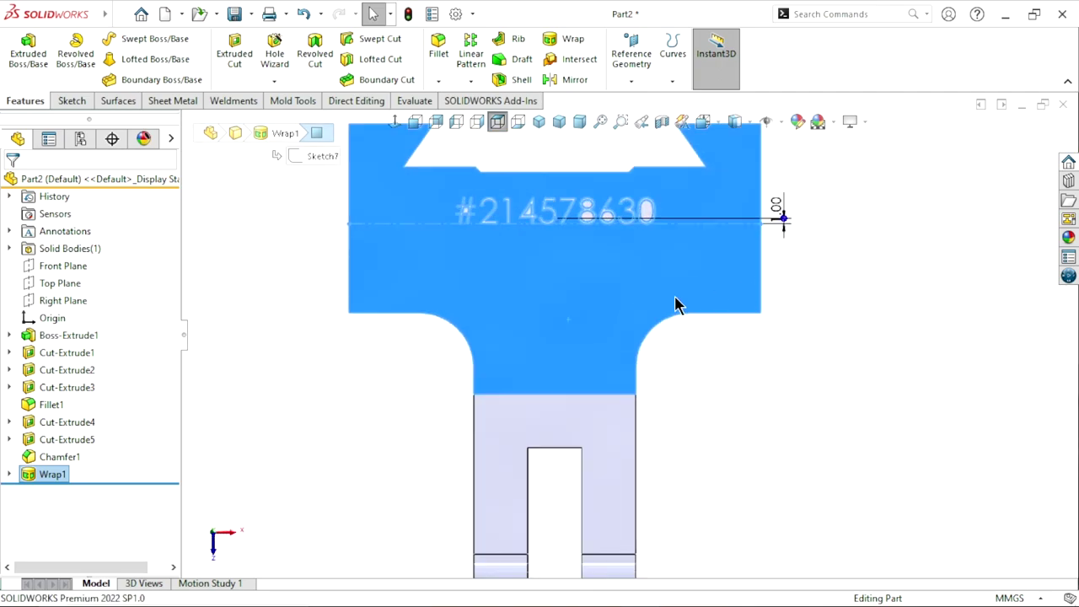
{"action": "scroll", "coordinate": [633, 302], "scroll_direction": "up", "scroll_amount": 1}
{"action": "scroll", "coordinate": [688, 256], "scroll_direction": "down", "scroll_amount": 1}
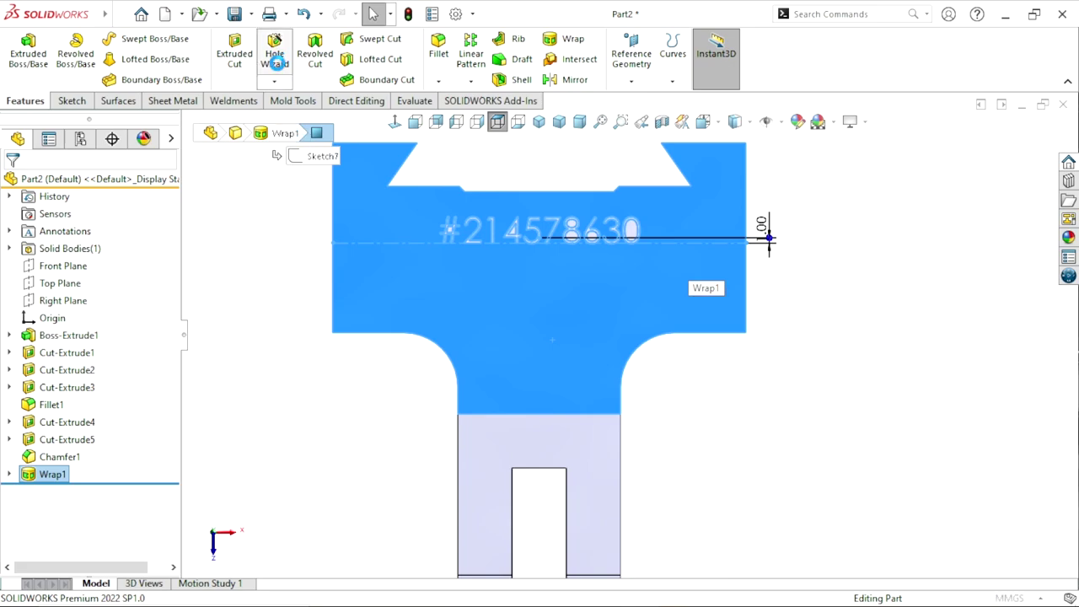
Define a Hole Wizard hole as ANSI Metric, Drill sizes, Ø12.0, Through All.
{"action": "left_click", "coordinate": [275, 61]}
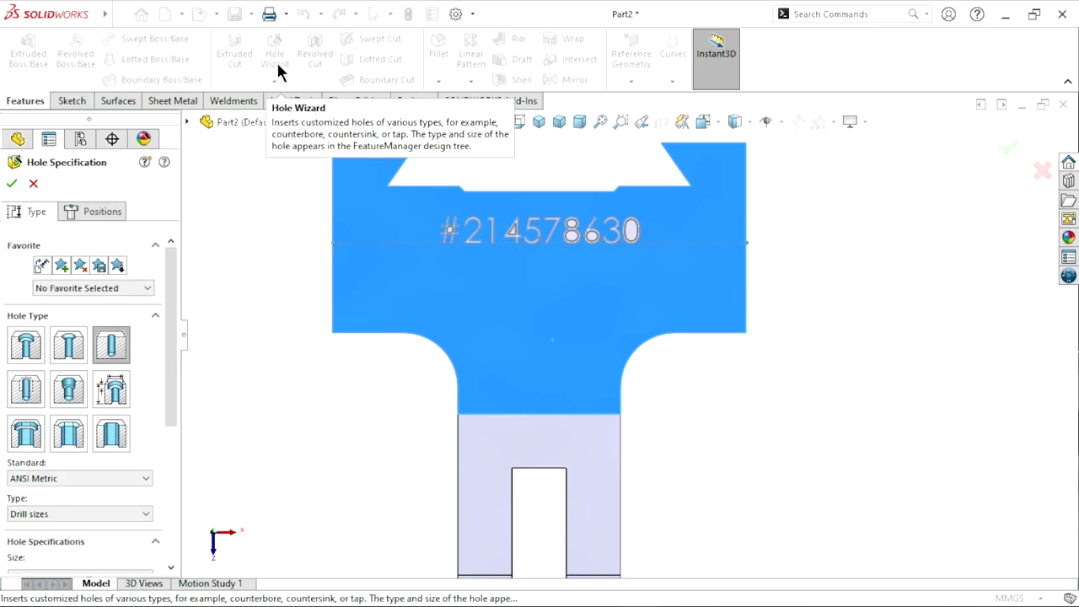
{"action": "mouse_move", "coordinate": [155, 379]}
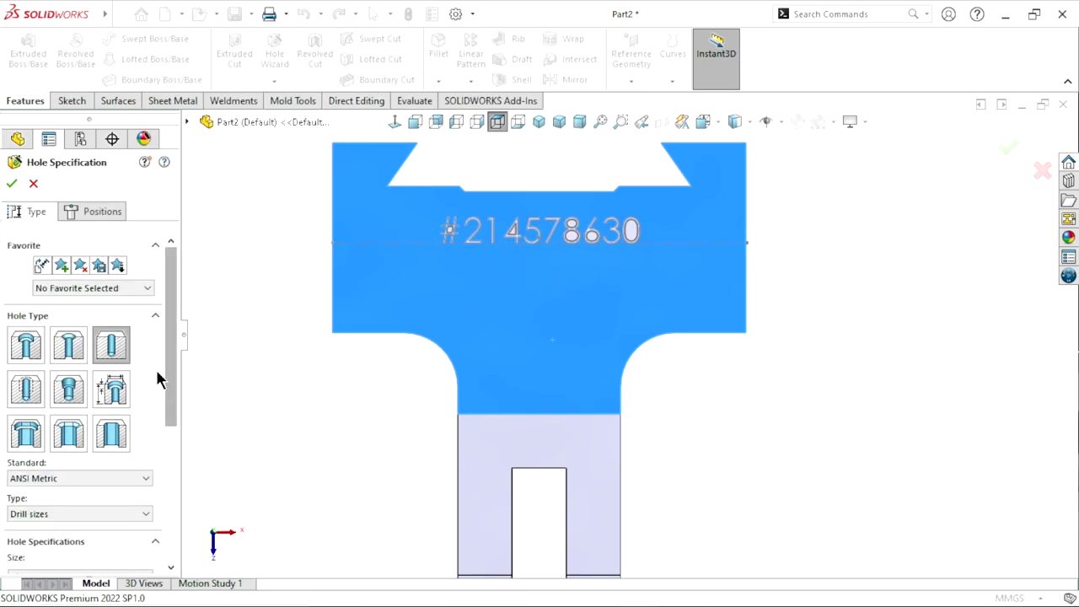
{"action": "scroll", "coordinate": [168, 346], "scroll_direction": "down", "scroll_amount": 2}
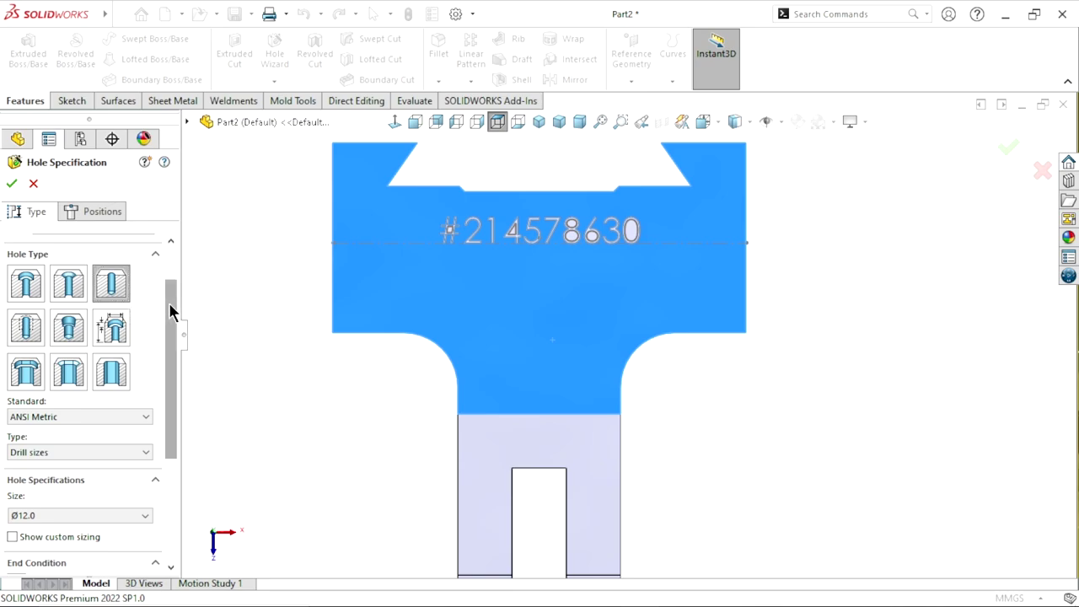
{"action": "scroll", "coordinate": [169, 307], "scroll_direction": "down", "scroll_amount": 2}
{"action": "left_click", "coordinate": [46, 359]}
{"action": "left_click", "coordinate": [46, 359]}
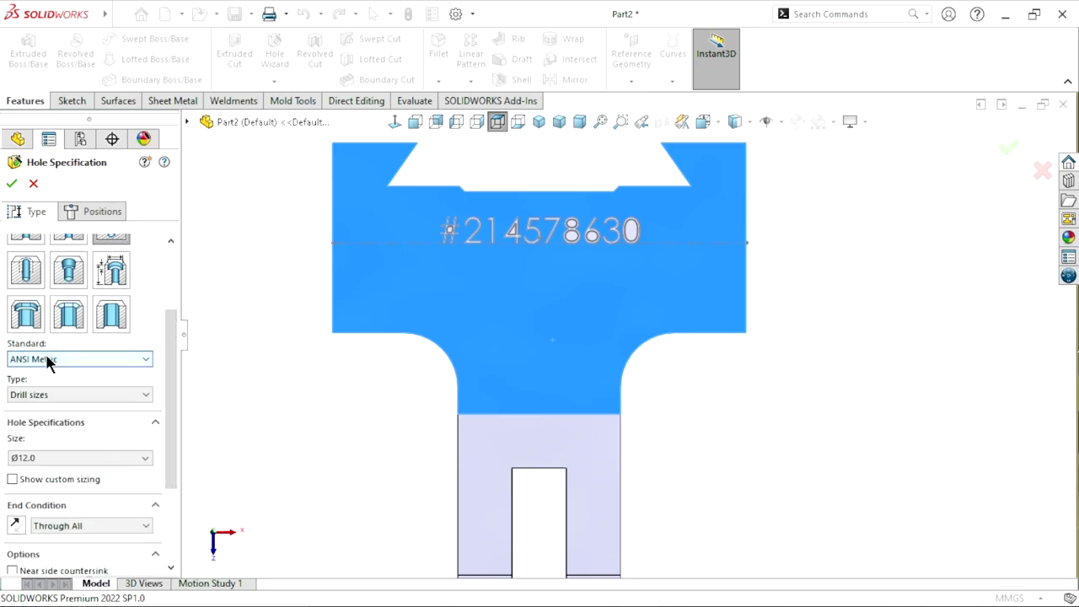
{"action": "scroll", "coordinate": [172, 363], "scroll_direction": "down", "scroll_amount": 3}
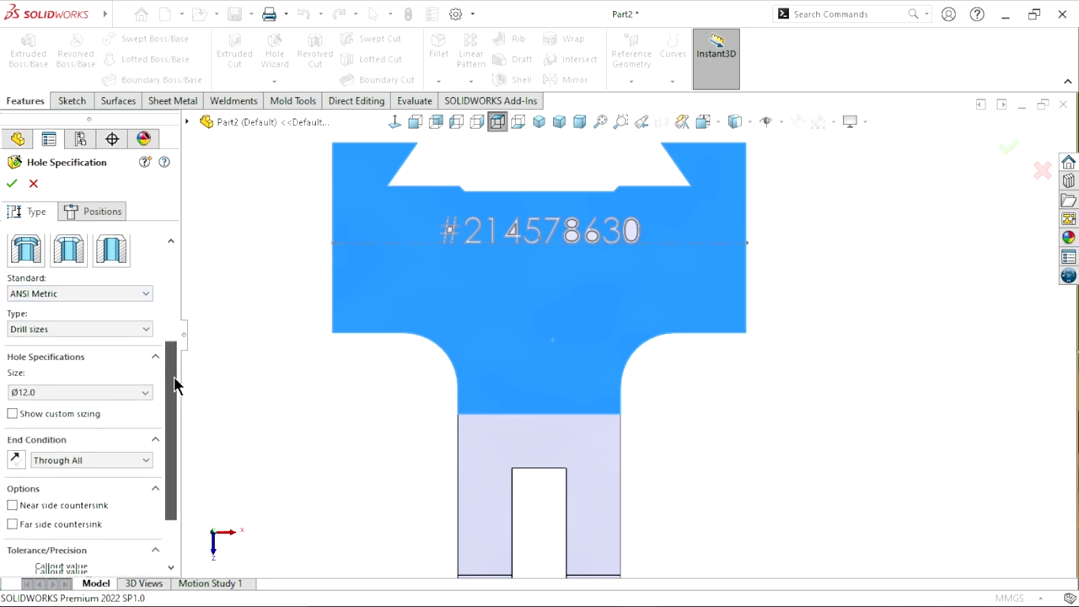
{"action": "left_click", "coordinate": [74, 323]}
{"action": "left_click", "coordinate": [80, 330]}
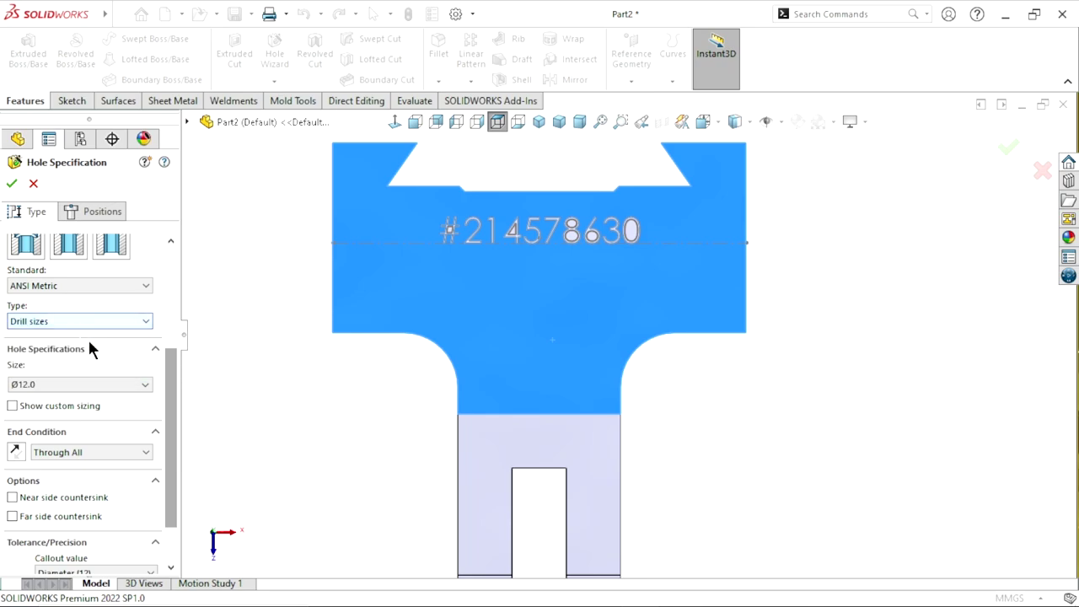
{"action": "left_click", "coordinate": [110, 385]}
{"action": "left_click", "coordinate": [109, 384]}
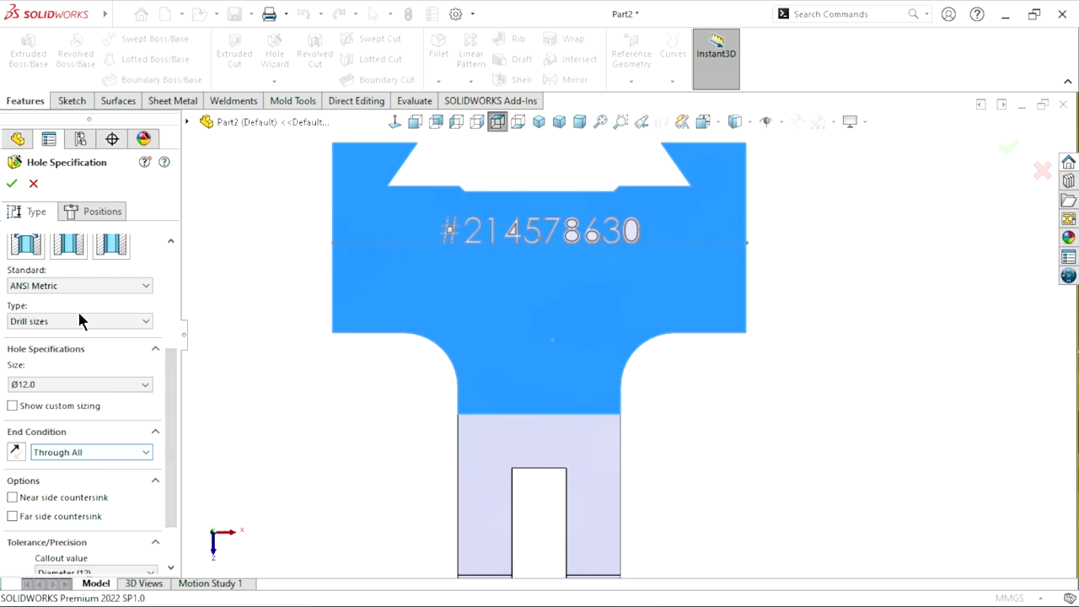
{"action": "left_click", "coordinate": [107, 215]}
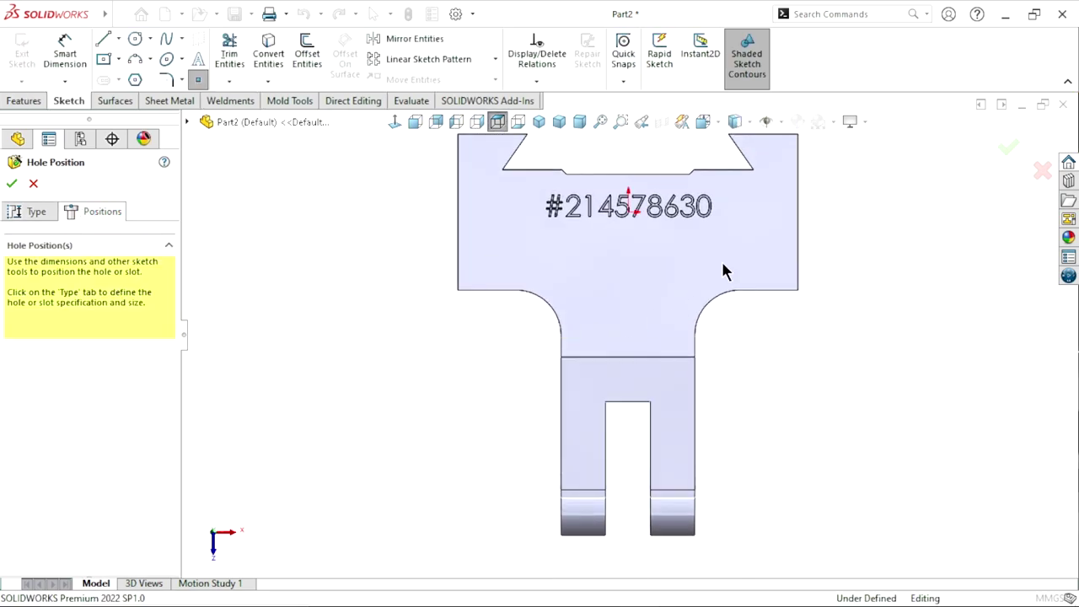
Place the hole centre point below the engraved serial number.
{"action": "scroll", "coordinate": [699, 258], "scroll_direction": "down", "scroll_amount": 3}
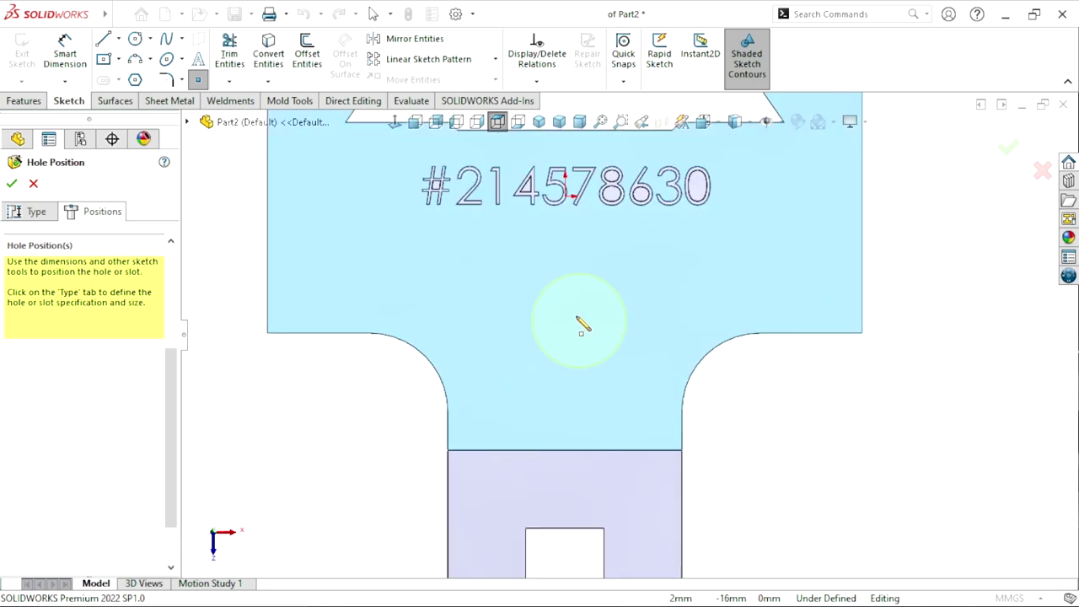
{"action": "left_click", "coordinate": [565, 279]}
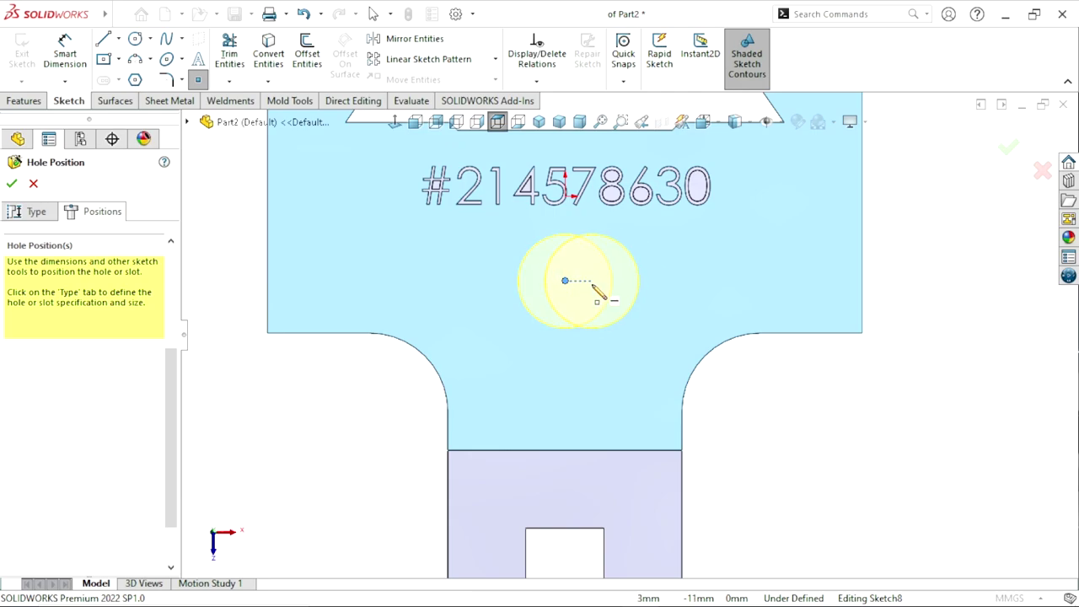
{"action": "key", "text": "Escape"}
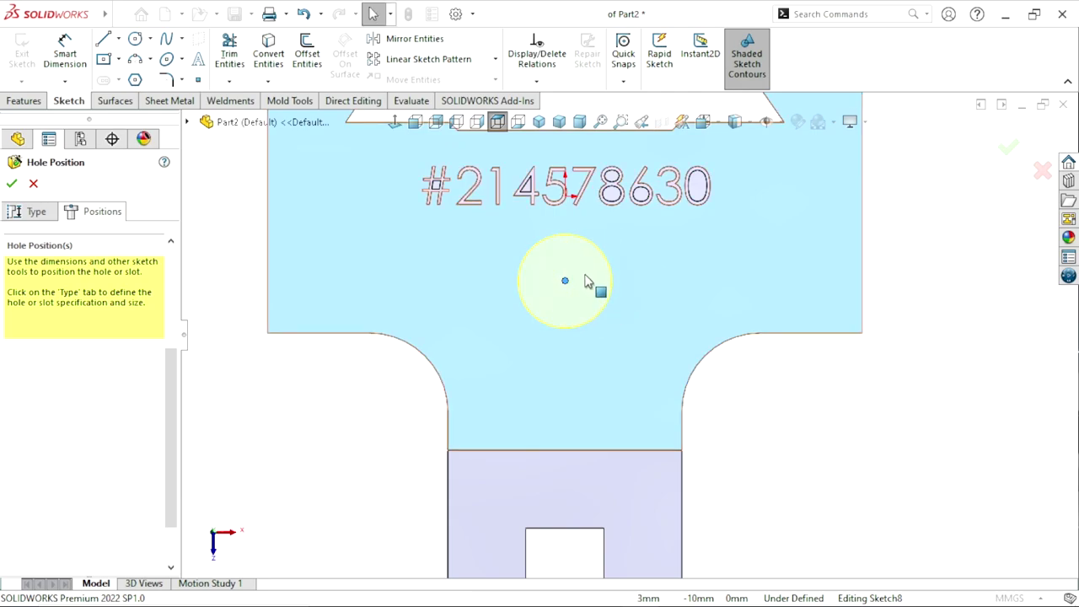
{"action": "scroll", "coordinate": [667, 393], "scroll_direction": "up", "scroll_amount": 2}
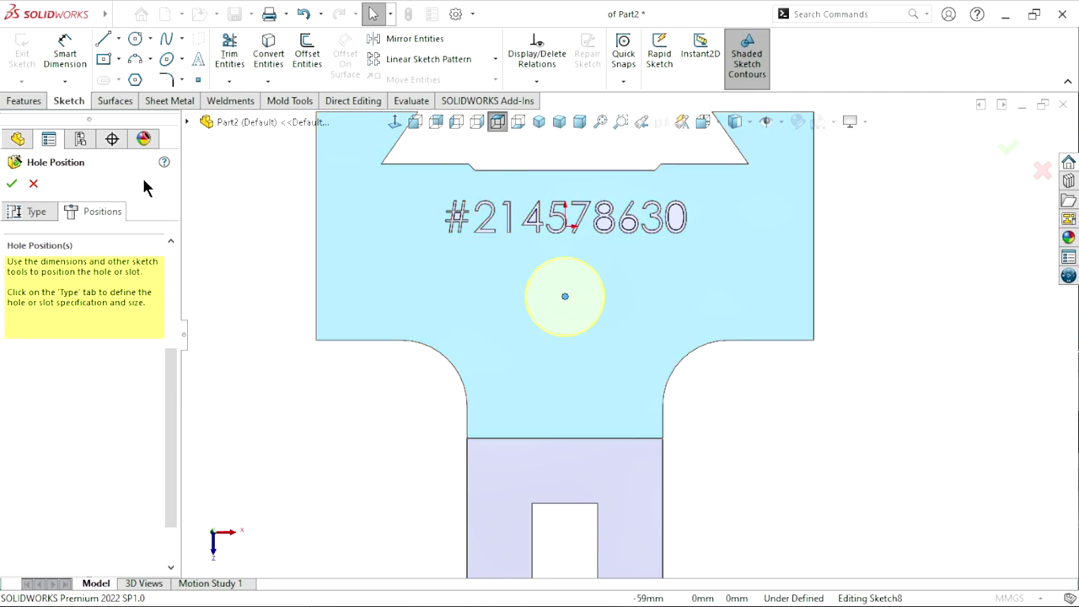
Dimension the hole centre 12 mm below the text's centre point.
{"action": "left_click", "coordinate": [65, 55]}
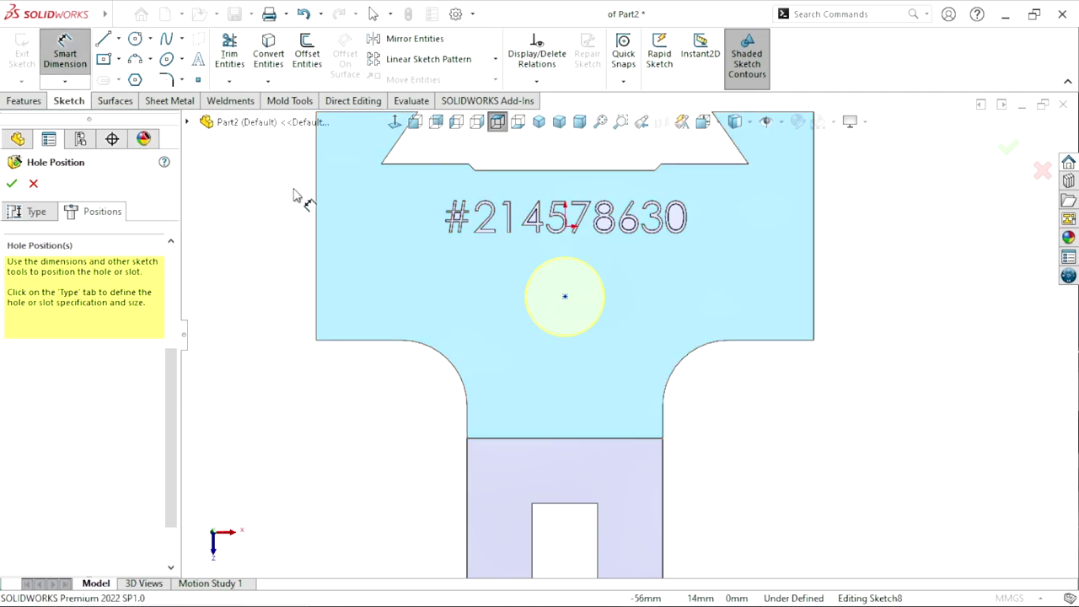
{"action": "left_click", "coordinate": [565, 226]}
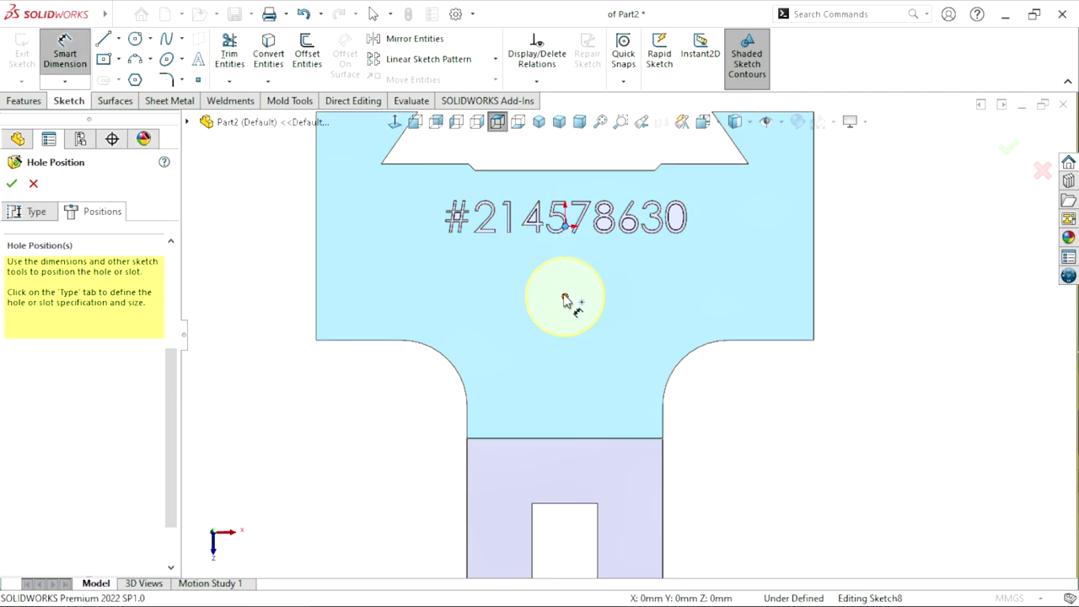
{"action": "left_click", "coordinate": [564, 296]}
{"action": "left_click", "coordinate": [251, 263]}
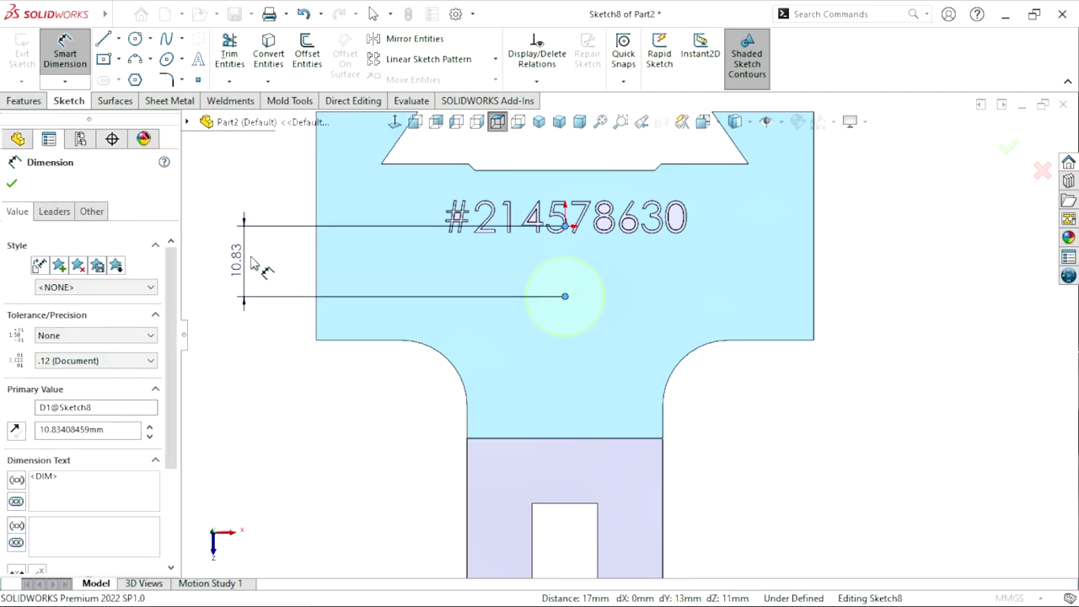
{"action": "type", "text": "12"}
{"action": "key", "text": "Escape"}
{"action": "type", "text": "12"}
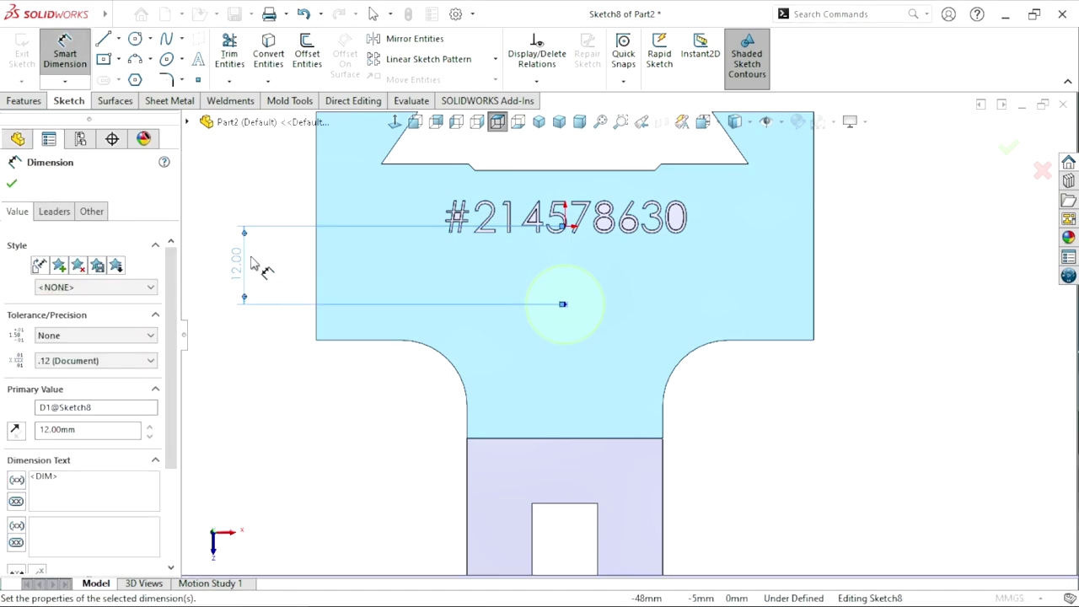
{"action": "left_click", "coordinate": [506, 284]}
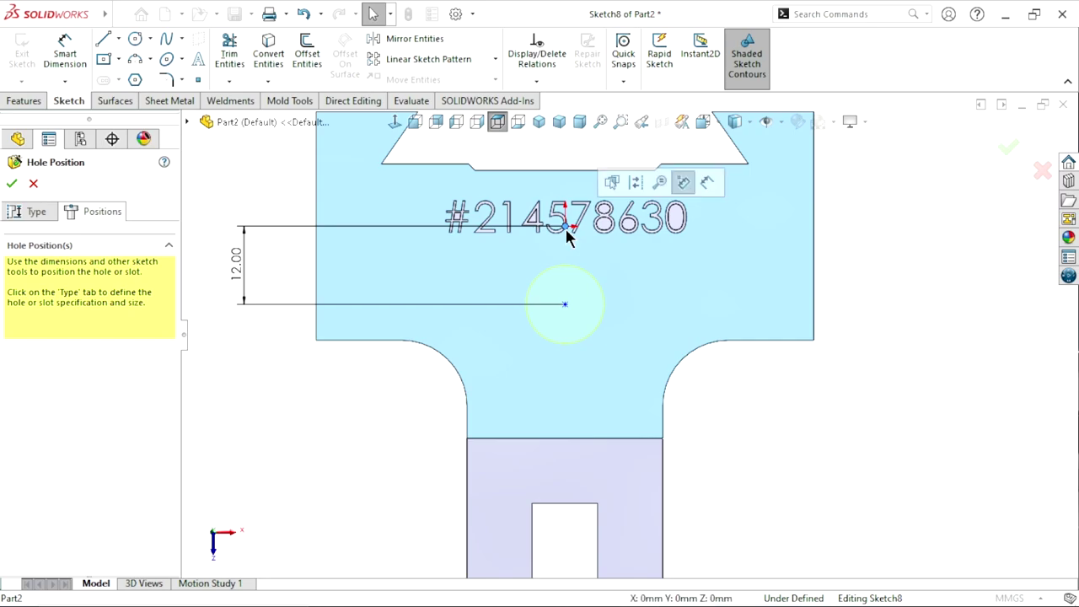
Add a Vertical relation between the hole centre and origin, then confirm the position.
{"action": "left_click", "coordinate": [565, 304]}
{"action": "left_click", "coordinate": [564, 226], "text": "ctrl"}
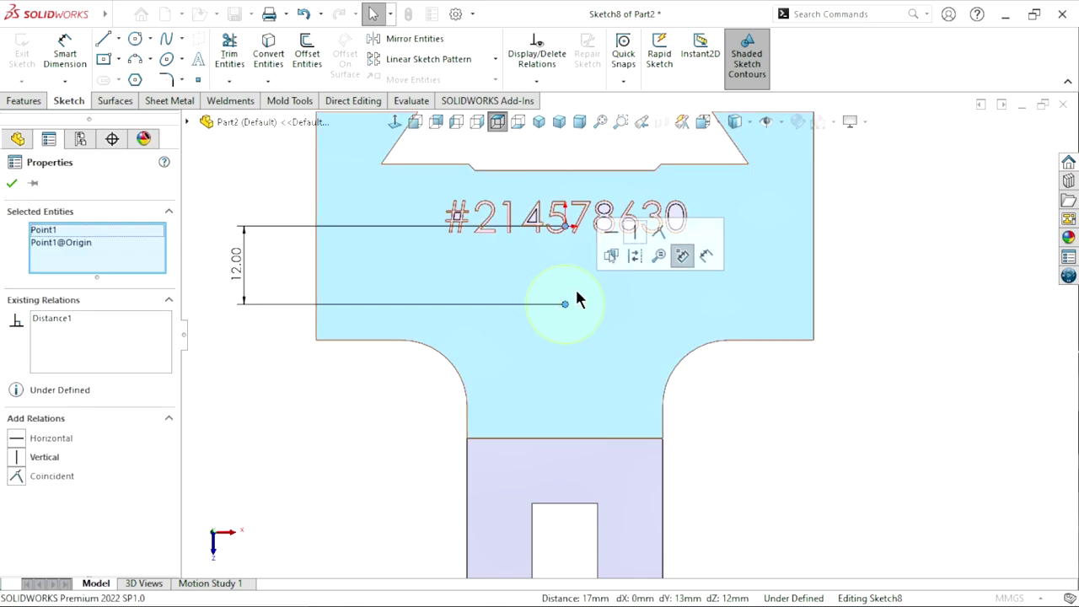
{"action": "left_click", "coordinate": [634, 236]}
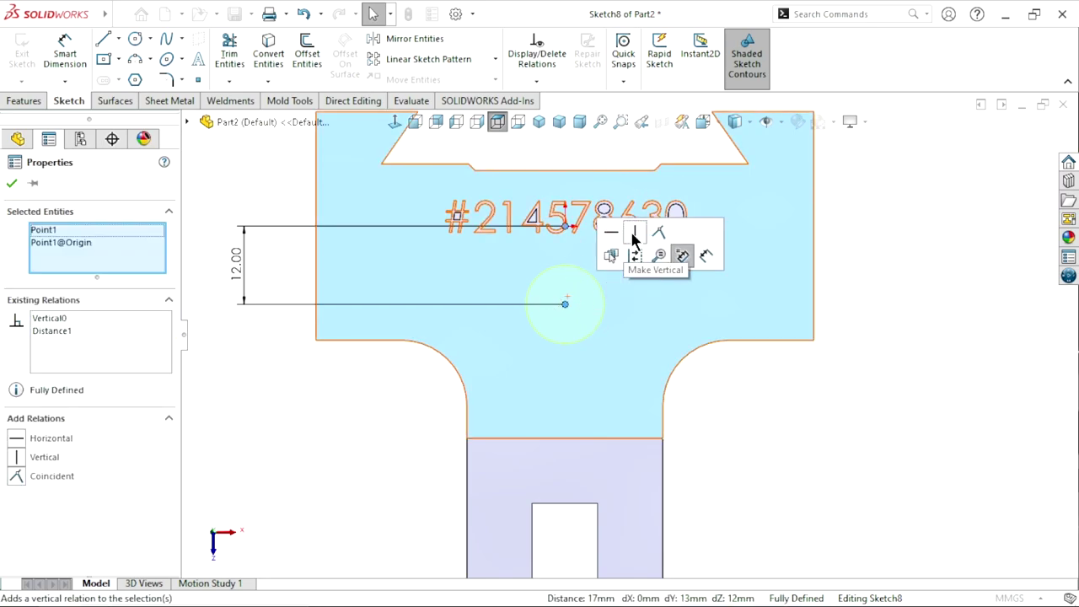
{"action": "left_click", "coordinate": [812, 426]}
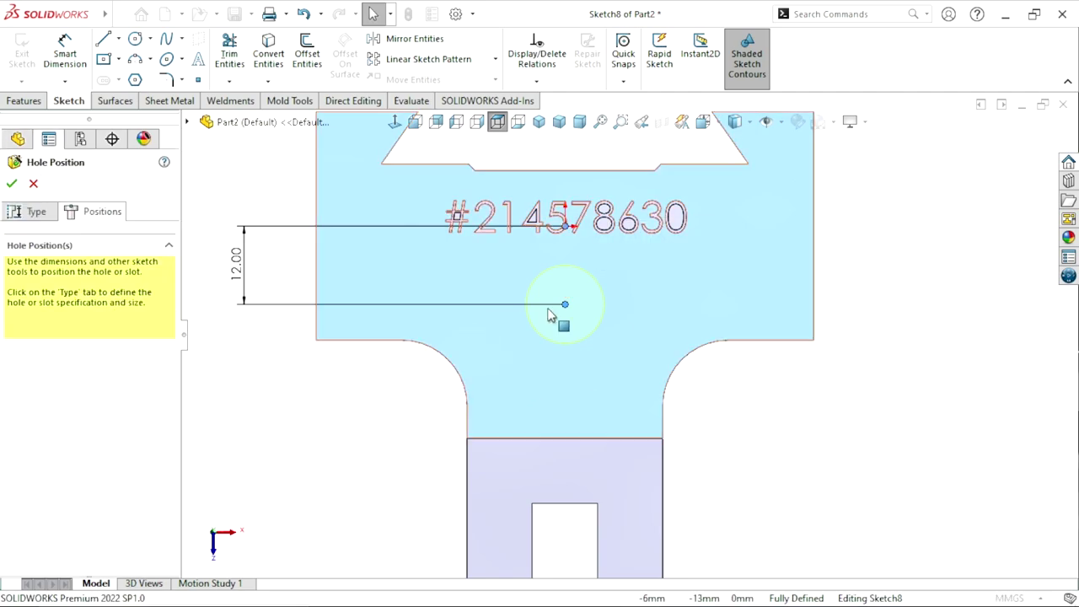
{"action": "left_click", "coordinate": [13, 186]}
Finish the Ø12.0 hole and show the part in isometric view.
{"action": "key", "text": "Return"}
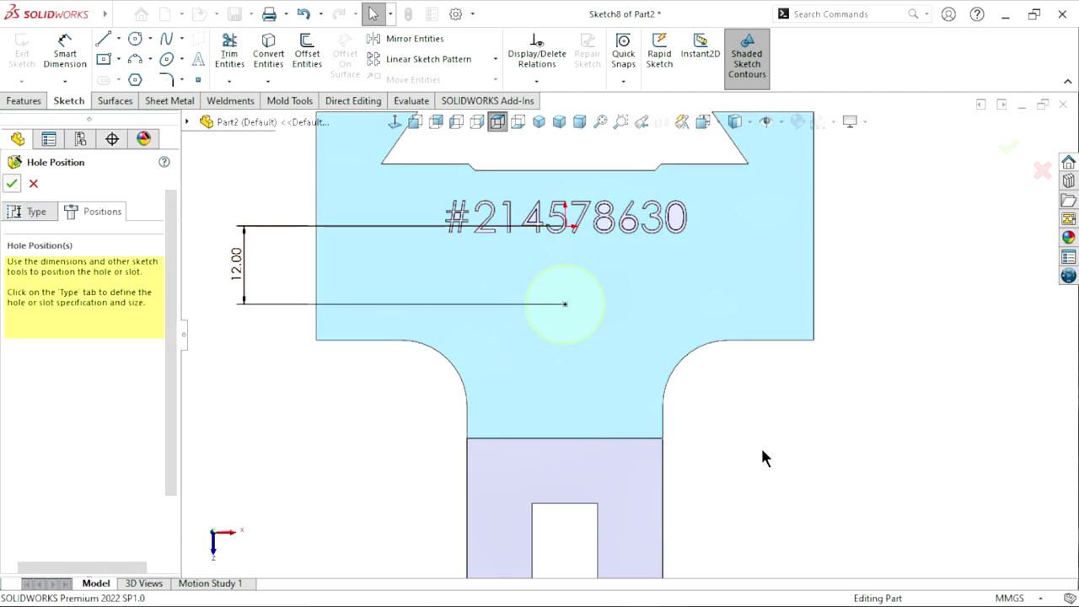
{"action": "middle_click_drag", "start_coordinate": [556, 467], "coordinate": [644, 405]}
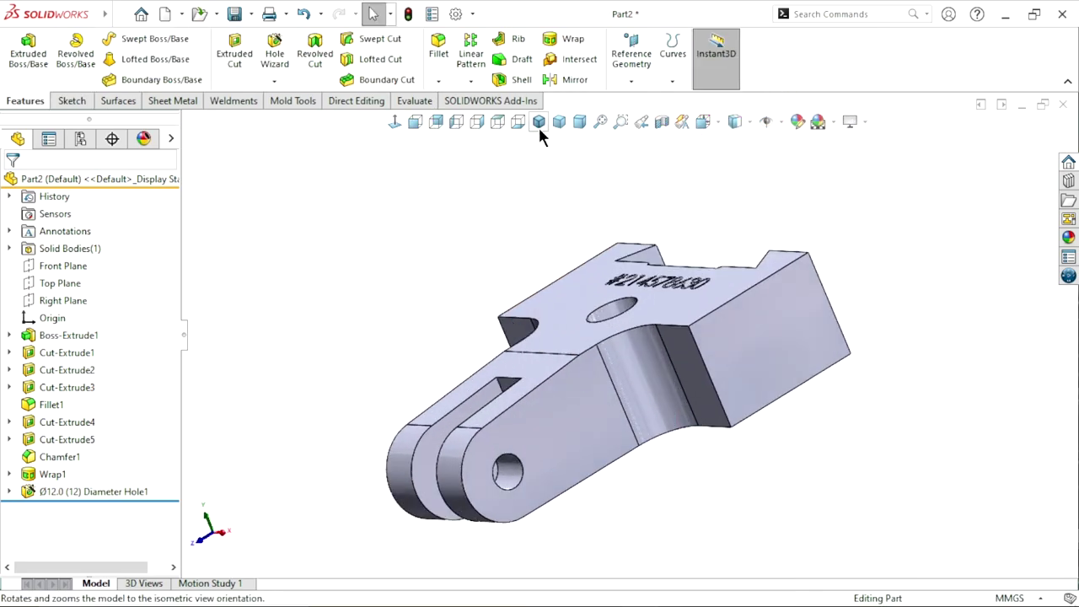
{"action": "left_click", "coordinate": [538, 121]}
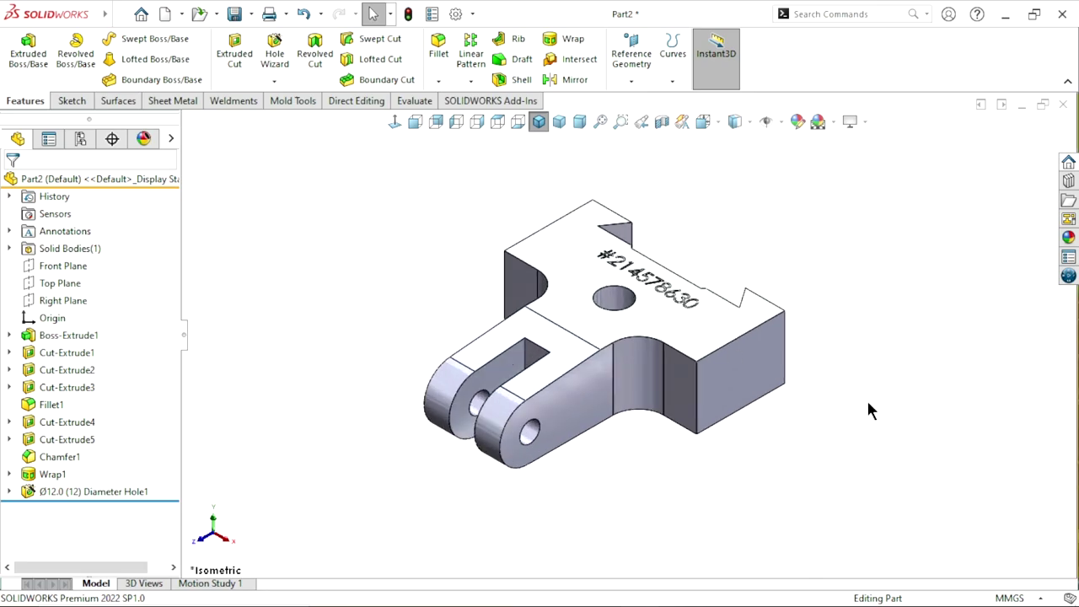
Shift the part aside and open the Appearances, Scenes, and Decals pane.
{"action": "mouse_move", "coordinate": [712, 411]}
{"action": "middle_mouse_down", "text": "ctrl"}
{"action": "mouse_move", "coordinate": [682, 386]}
{"action": "mouse_move", "coordinate": [620, 261]}
{"action": "middle_mouse_up", "text": "ctrl"}
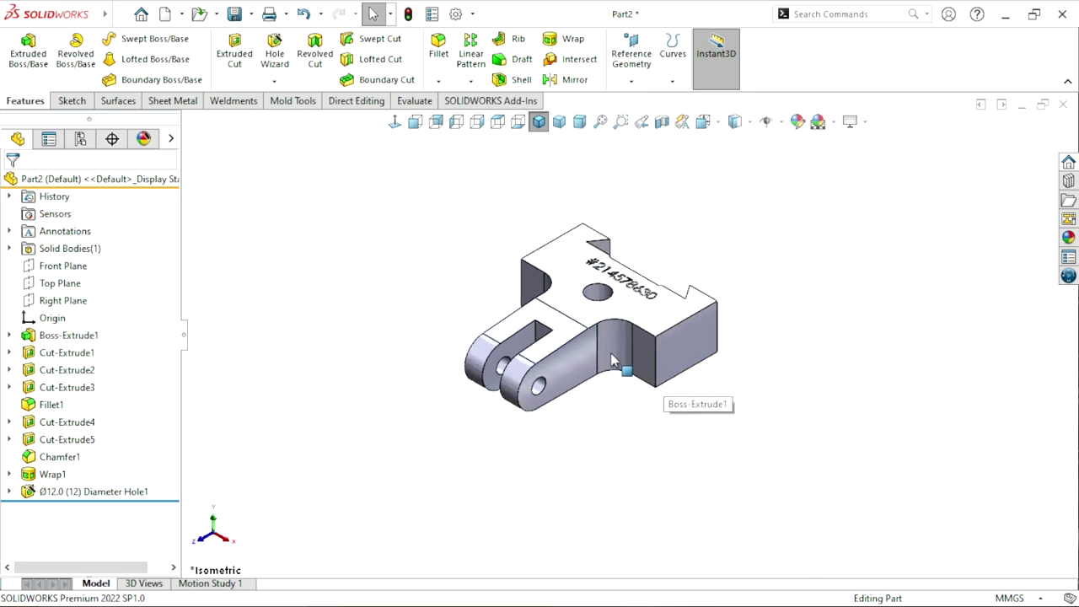
{"action": "scroll", "coordinate": [619, 262], "scroll_direction": "down", "scroll_amount": 2}
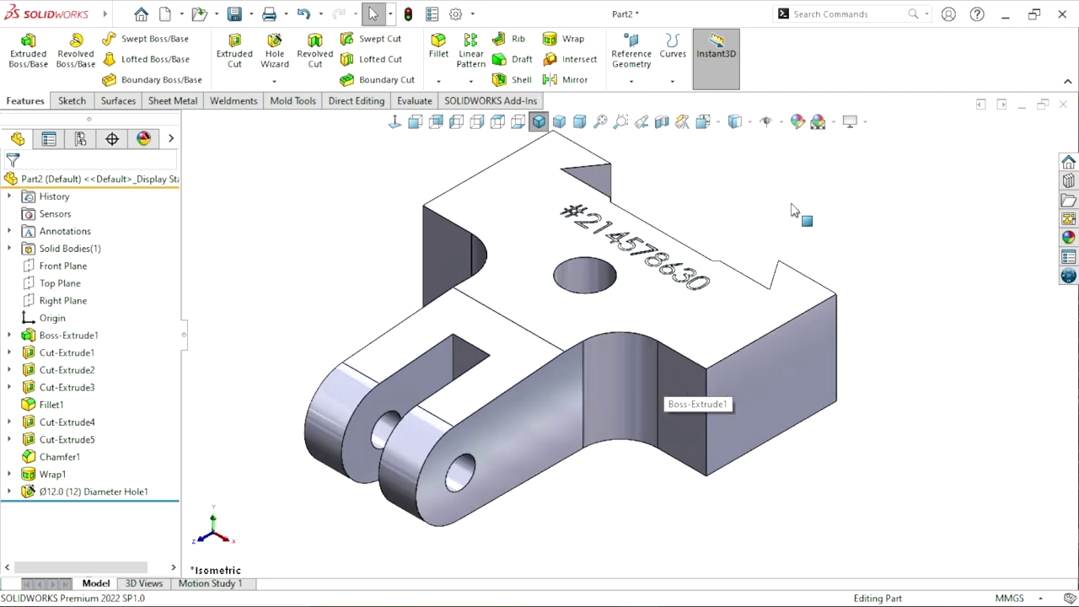
{"action": "left_click", "coordinate": [1065, 238]}
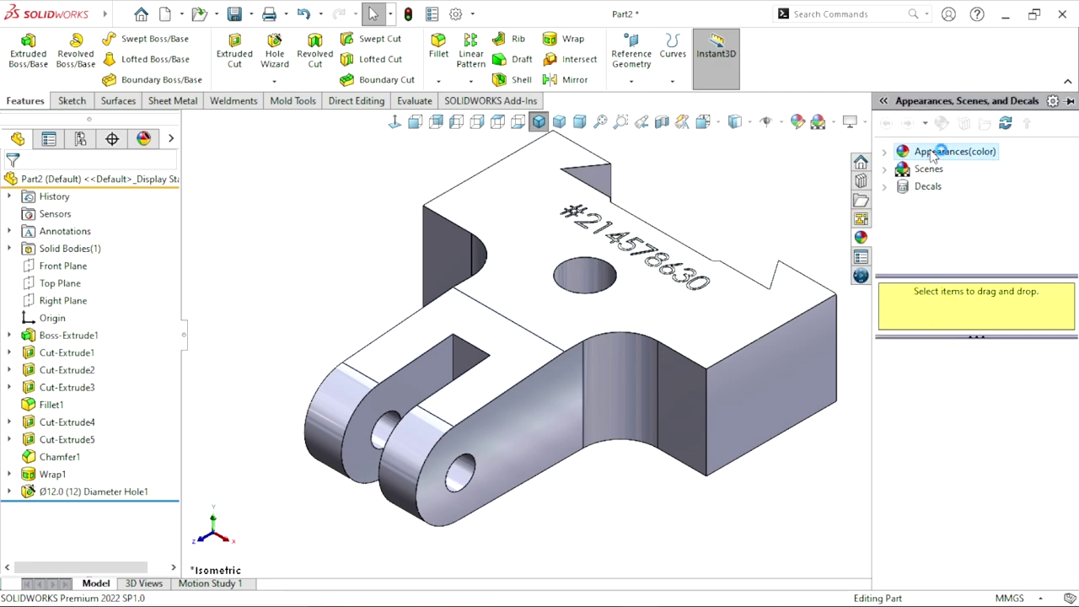
Apply satin finish stainless steel from Metal > Steel to the whole part and orbit to inspect.
{"action": "left_click", "coordinate": [933, 155]}
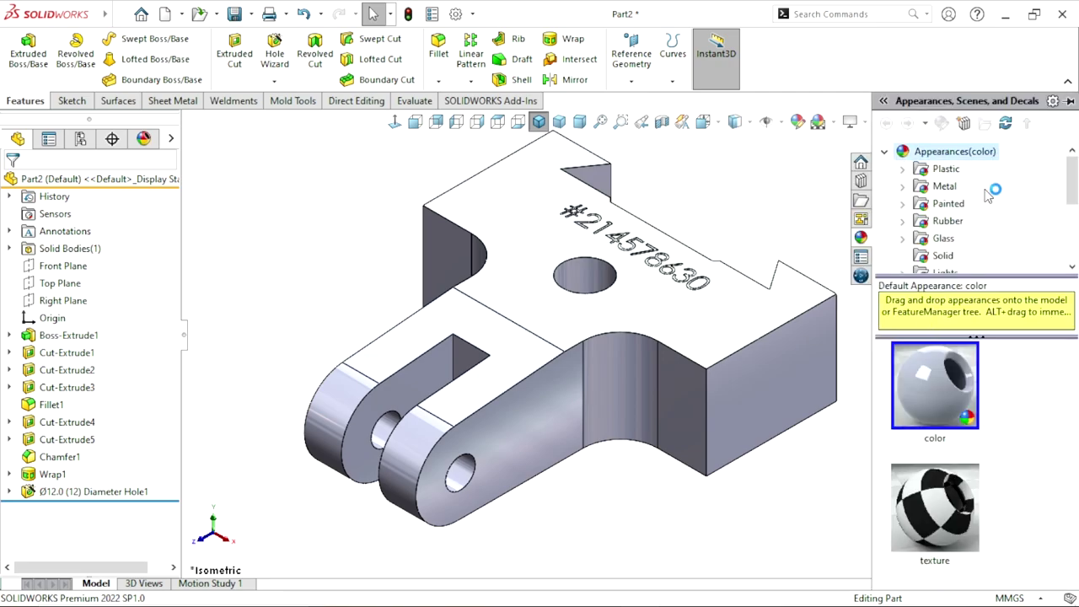
{"action": "left_click", "coordinate": [941, 189]}
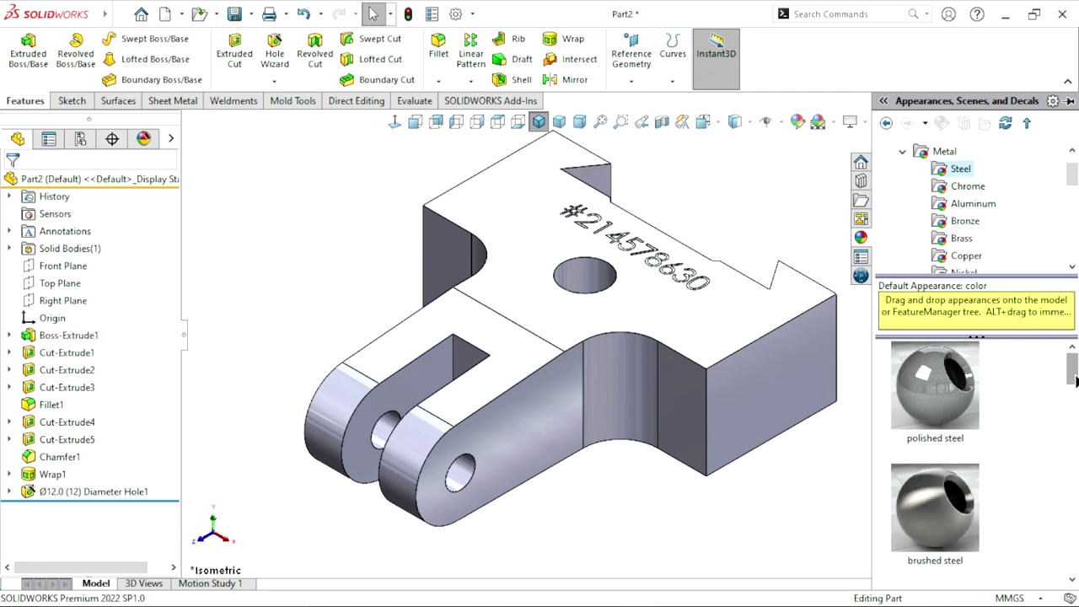
{"action": "left_click_drag", "start_coordinate": [1072, 377], "coordinate": [1071, 401]}
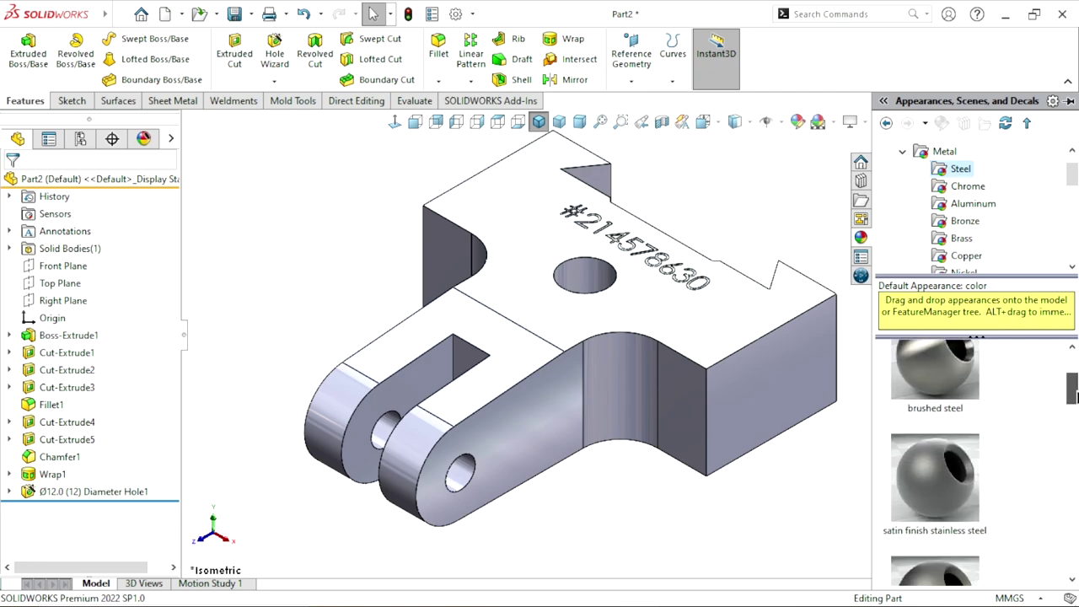
{"action": "double_click", "coordinate": [960, 489]}
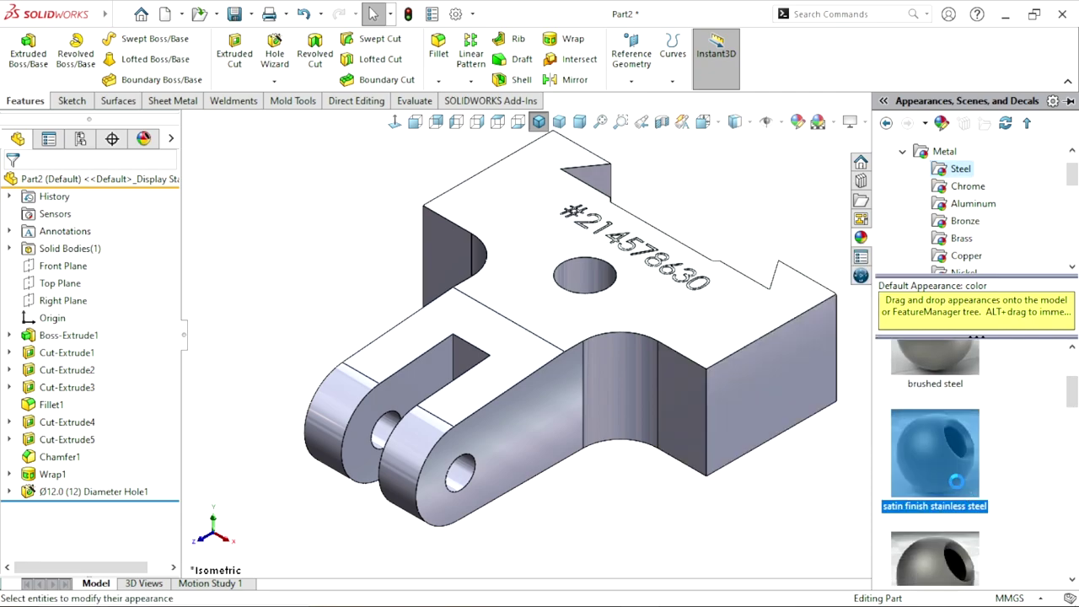
{"action": "left_click_drag", "start_coordinate": [951, 489], "coordinate": [699, 476]}
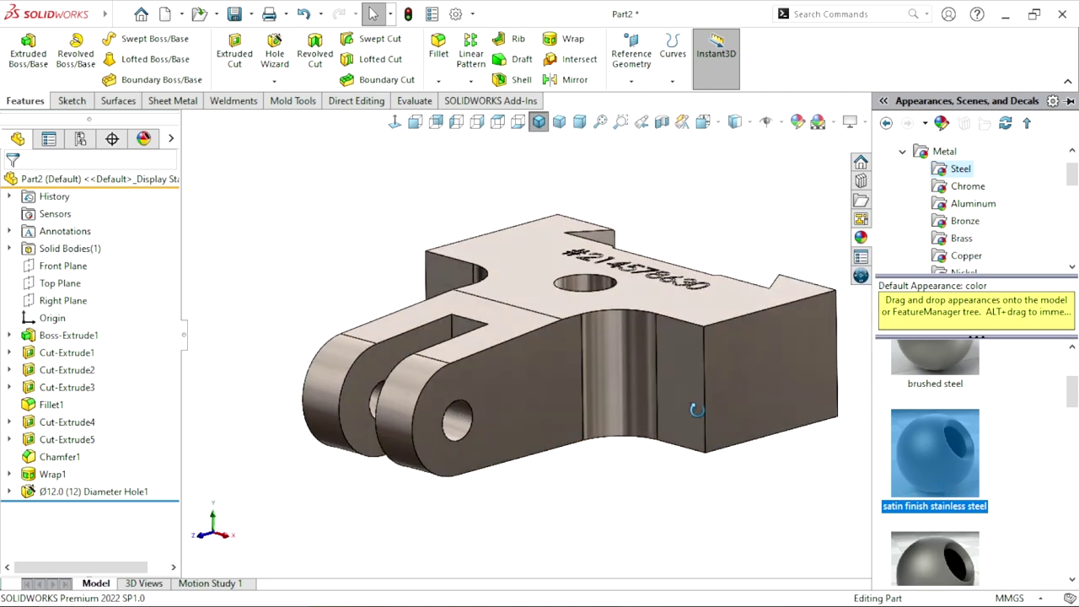
{"action": "middle_click_drag", "start_coordinate": [687, 385], "coordinate": [697, 474]}
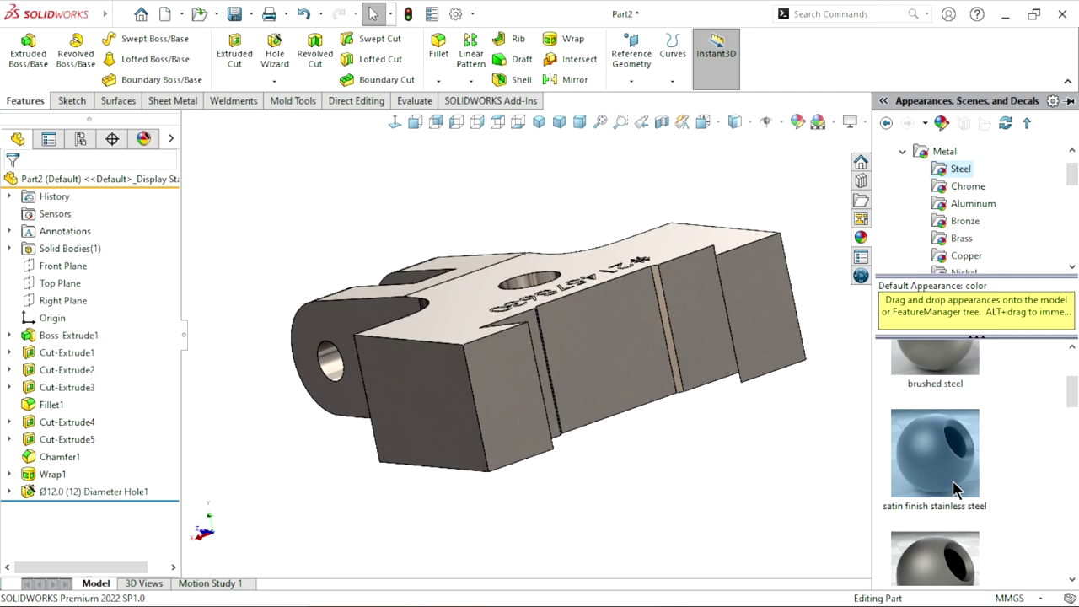
{"action": "mouse_move", "coordinate": [935, 455]}
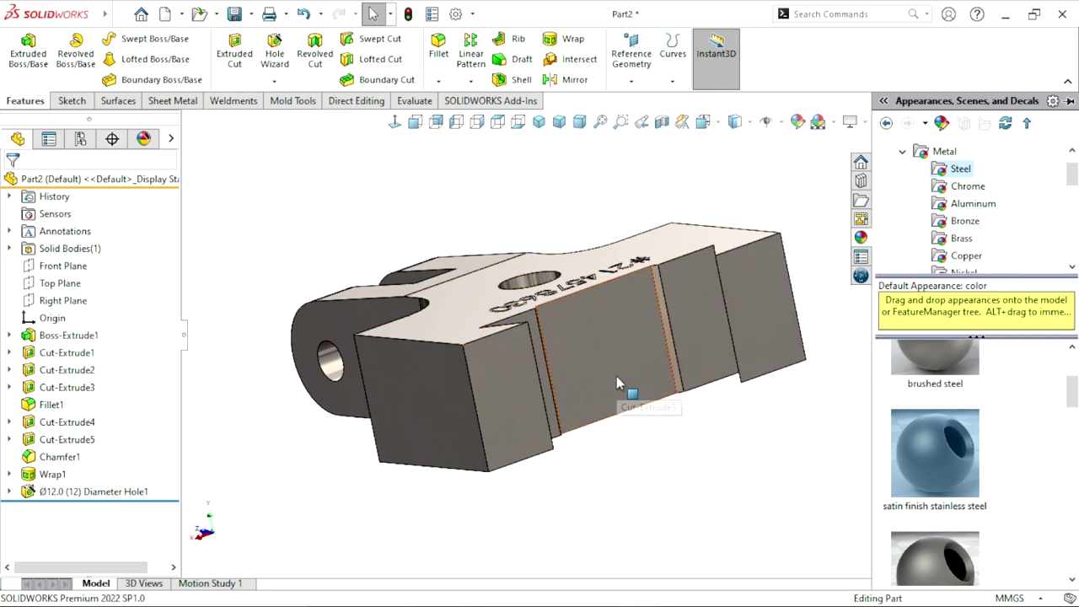
Apply cast stainless steel to the wide cut face on the underside.
{"action": "left_click", "coordinate": [616, 376]}
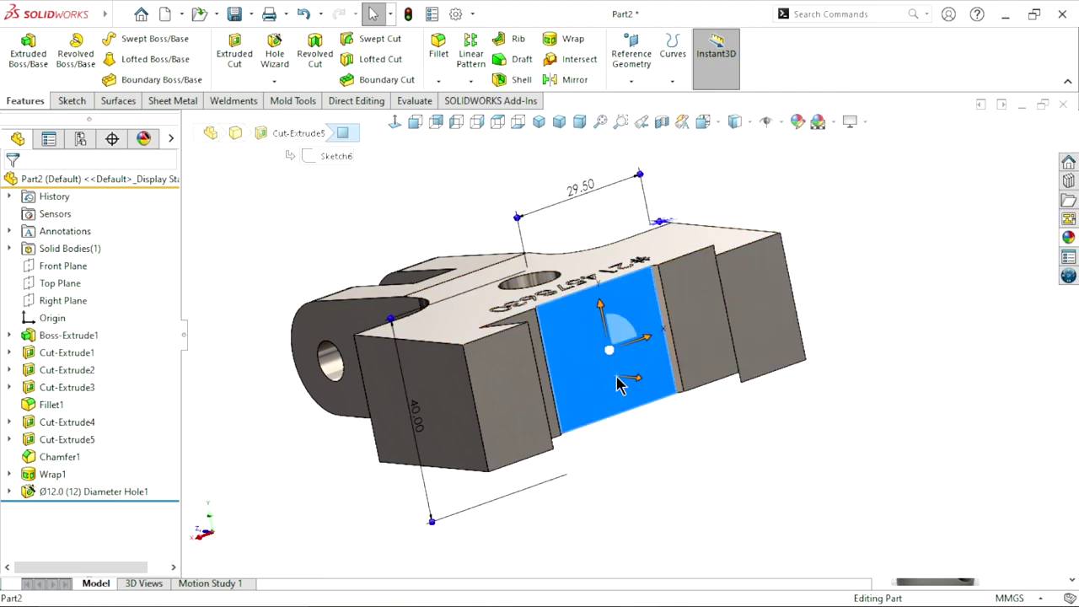
{"action": "left_click", "coordinate": [1069, 240]}
{"action": "left_click_drag", "start_coordinate": [1072, 392], "coordinate": [1073, 462]}
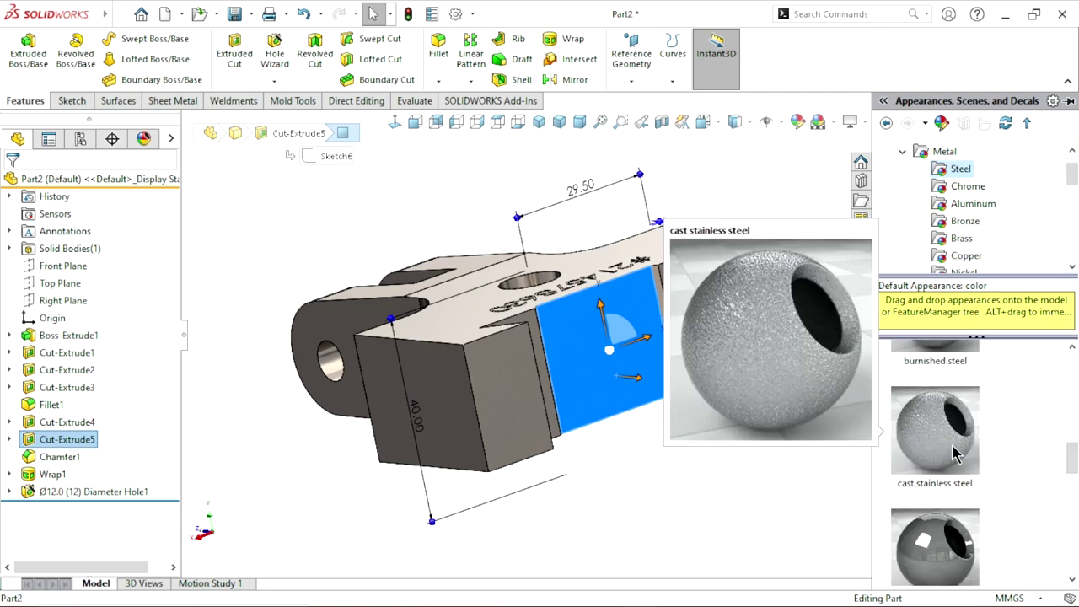
{"action": "left_click_drag", "start_coordinate": [955, 453], "coordinate": [606, 354]}
{"action": "scroll", "coordinate": [590, 327], "scroll_direction": "down", "scroll_amount": 4}
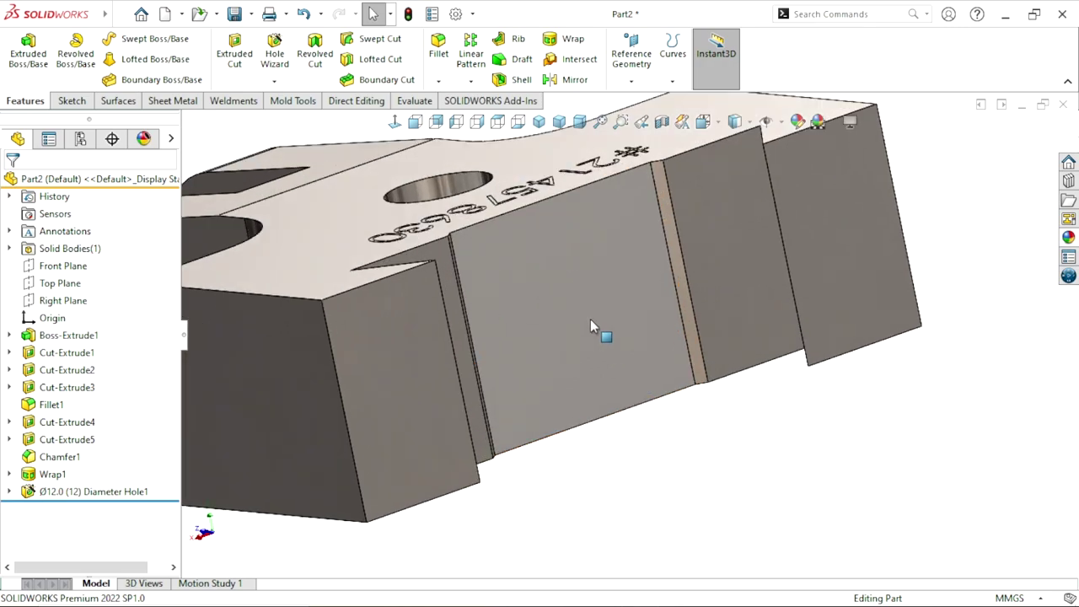
{"action": "scroll", "coordinate": [593, 363], "scroll_direction": "up", "scroll_amount": 2}
{"action": "scroll", "coordinate": [595, 399], "scroll_direction": "up", "scroll_amount": 3}
Apply a steel appearance to all the Cut-Extrude2 slot faces.
{"action": "mouse_move", "coordinate": [595, 400]}
{"action": "middle_mouse_down"}
{"action": "mouse_move", "coordinate": [717, 399]}
{"action": "mouse_move", "coordinate": [763, 456]}
{"action": "mouse_move", "coordinate": [734, 485]}
{"action": "mouse_move", "coordinate": [656, 396]}
{"action": "mouse_move", "coordinate": [260, 461]}
{"action": "middle_mouse_up"}
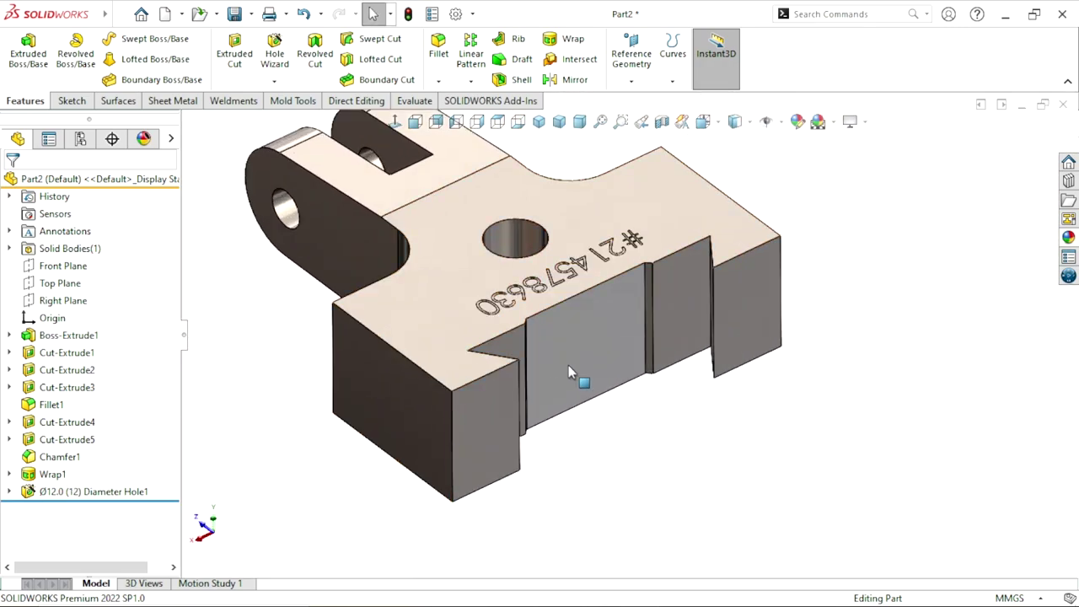
{"action": "left_click", "coordinate": [681, 320]}
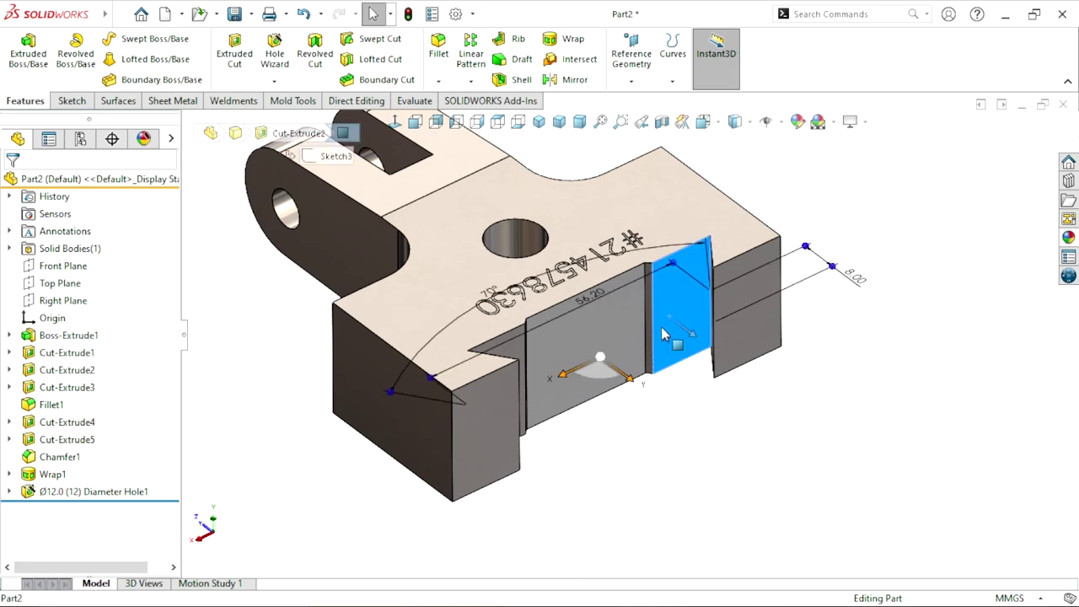
{"action": "left_click", "coordinate": [73, 371]}
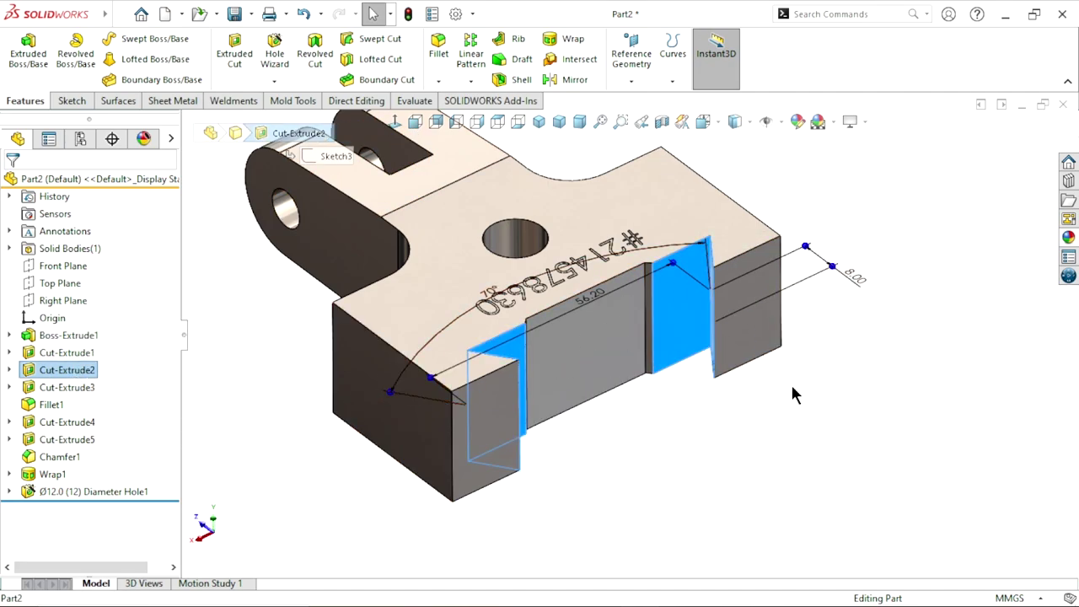
{"action": "left_click", "coordinate": [1068, 240]}
{"action": "left_click_drag", "start_coordinate": [1074, 469], "coordinate": [1073, 377]}
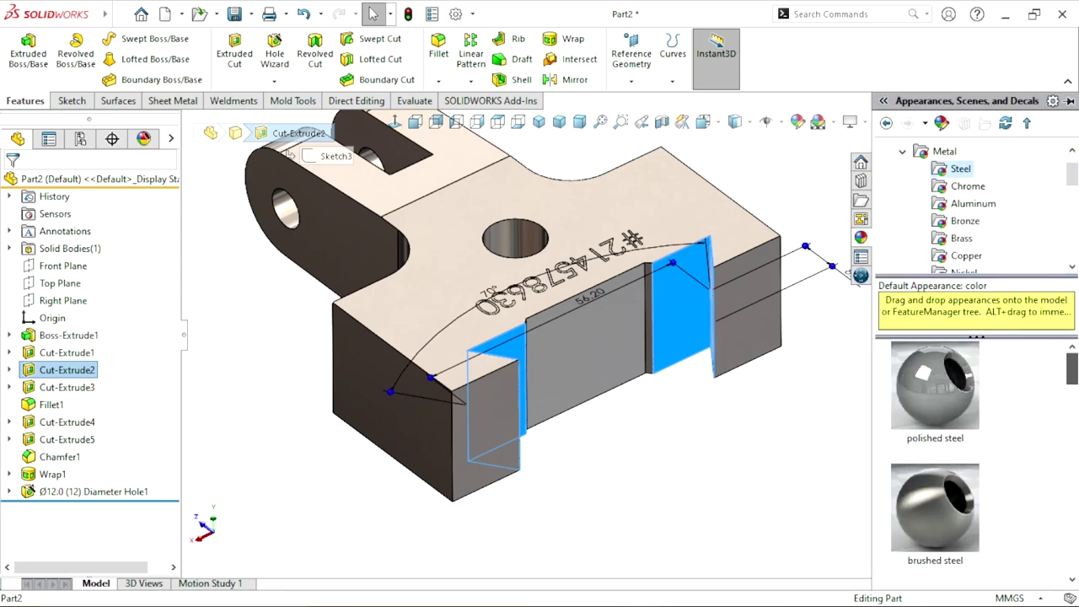
{"action": "left_click_drag", "start_coordinate": [934, 383], "coordinate": [692, 455]}
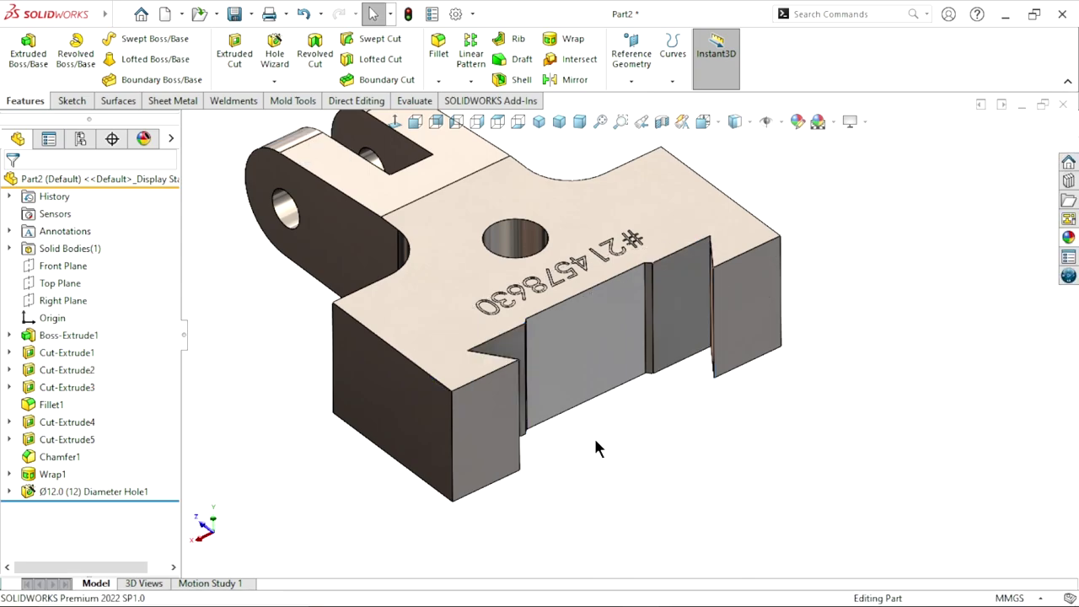
Orbit to check the cut faces, then return to the isometric view.
{"action": "mouse_move", "coordinate": [593, 435]}
{"action": "middle_mouse_down"}
{"action": "mouse_move", "coordinate": [611, 333]}
{"action": "mouse_move", "coordinate": [734, 410]}
{"action": "mouse_move", "coordinate": [662, 413]}
{"action": "mouse_move", "coordinate": [619, 381]}
{"action": "middle_mouse_up"}
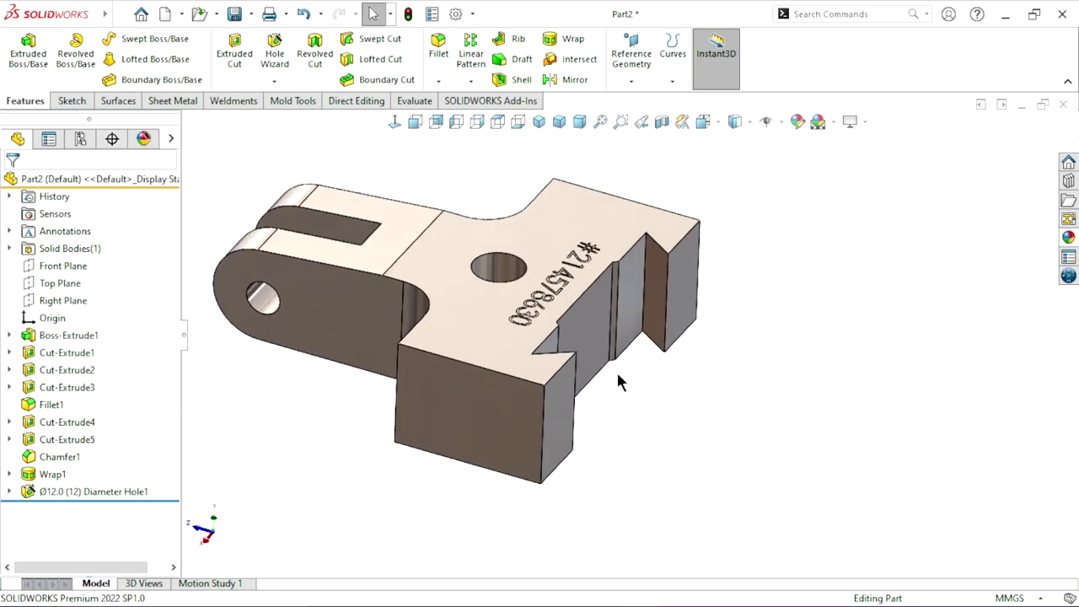
{"action": "mouse_move", "coordinate": [667, 312]}
{"action": "middle_mouse_down"}
{"action": "mouse_move", "coordinate": [715, 385]}
{"action": "mouse_move", "coordinate": [654, 433]}
{"action": "mouse_move", "coordinate": [474, 238]}
{"action": "middle_mouse_up"}
{"action": "left_click", "coordinate": [536, 121]}
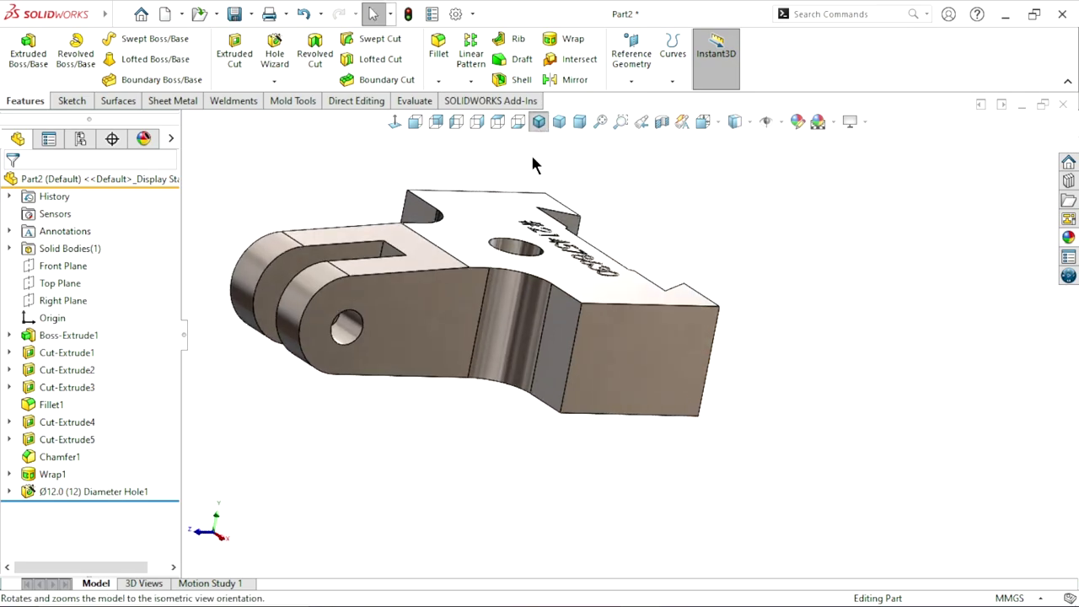
{"action": "scroll", "coordinate": [753, 305], "scroll_direction": "down", "scroll_amount": 3}
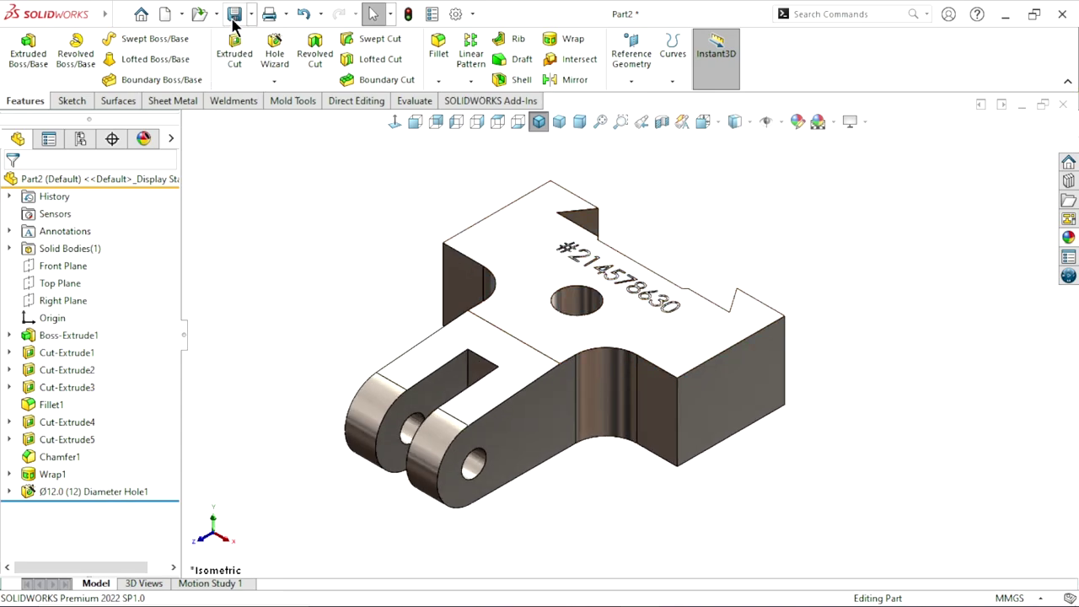
Save the part as Part2 in the Desktop's Adjustable Knurling tool folder.
{"action": "key", "text": "ctrl+s"}
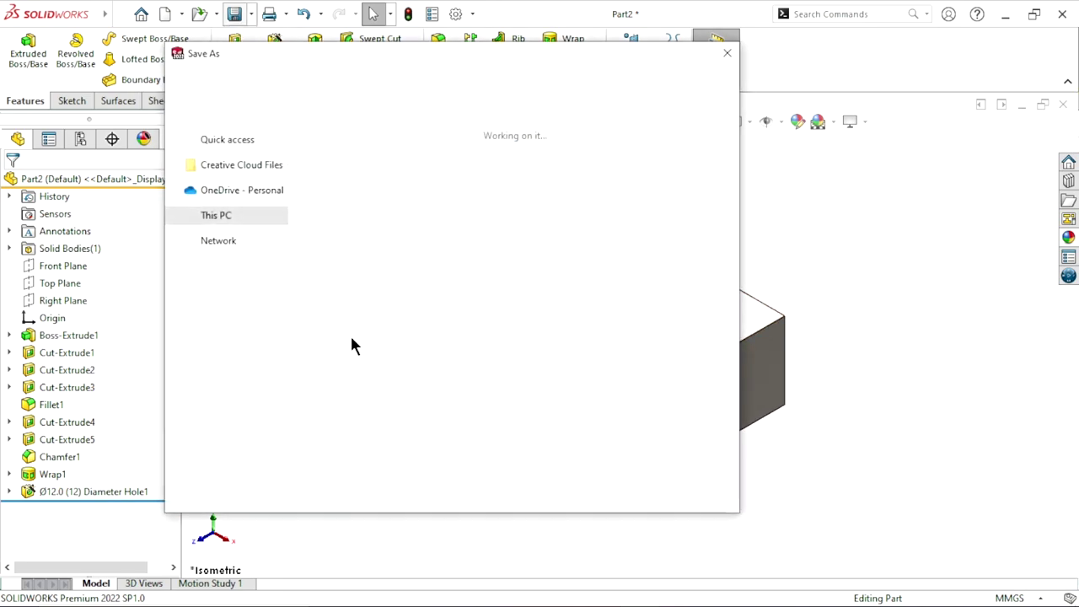
{"action": "left_click", "coordinate": [442, 170]}
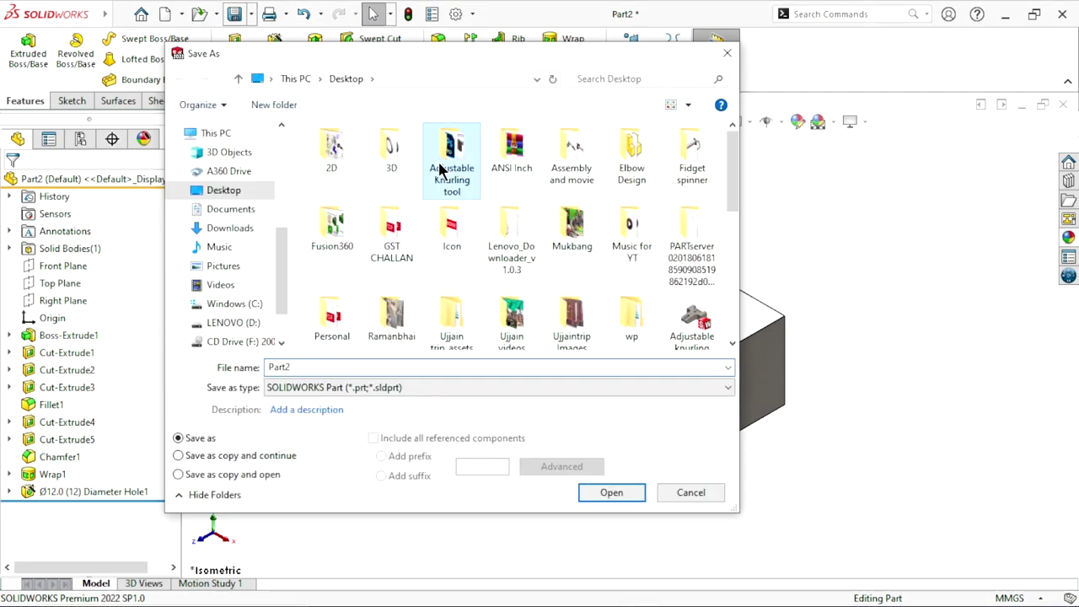
{"action": "key", "text": "Return"}
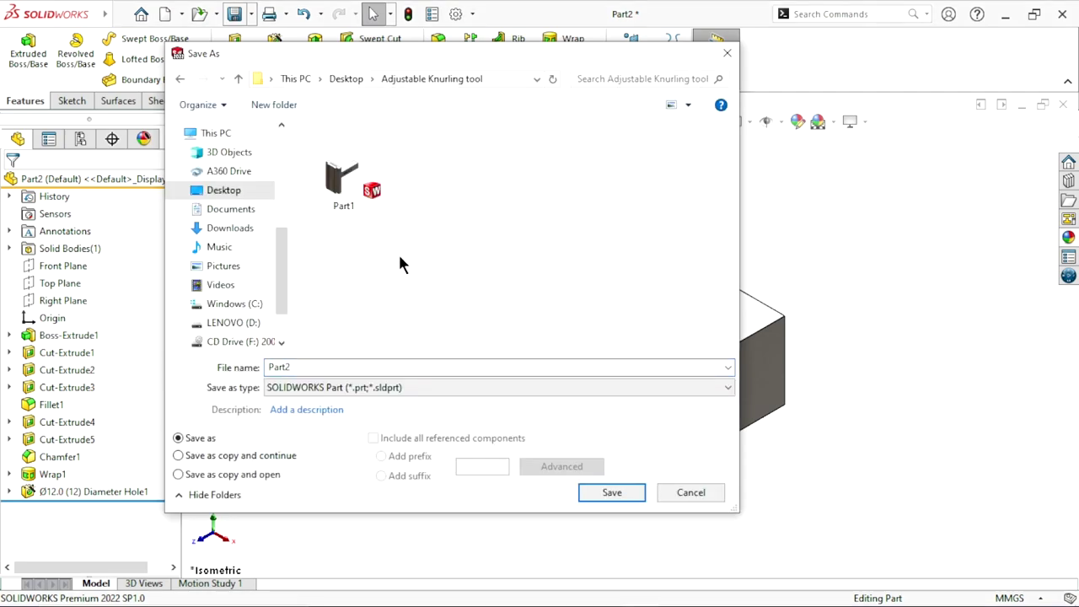
{"action": "double_click", "coordinate": [314, 368]}
{"action": "left_click", "coordinate": [603, 495]}
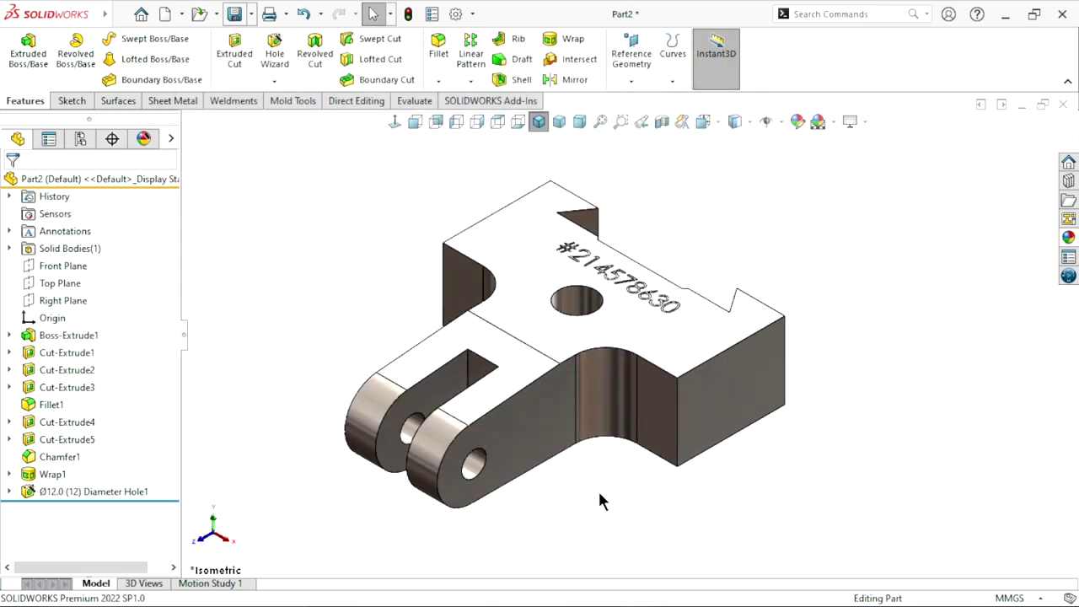